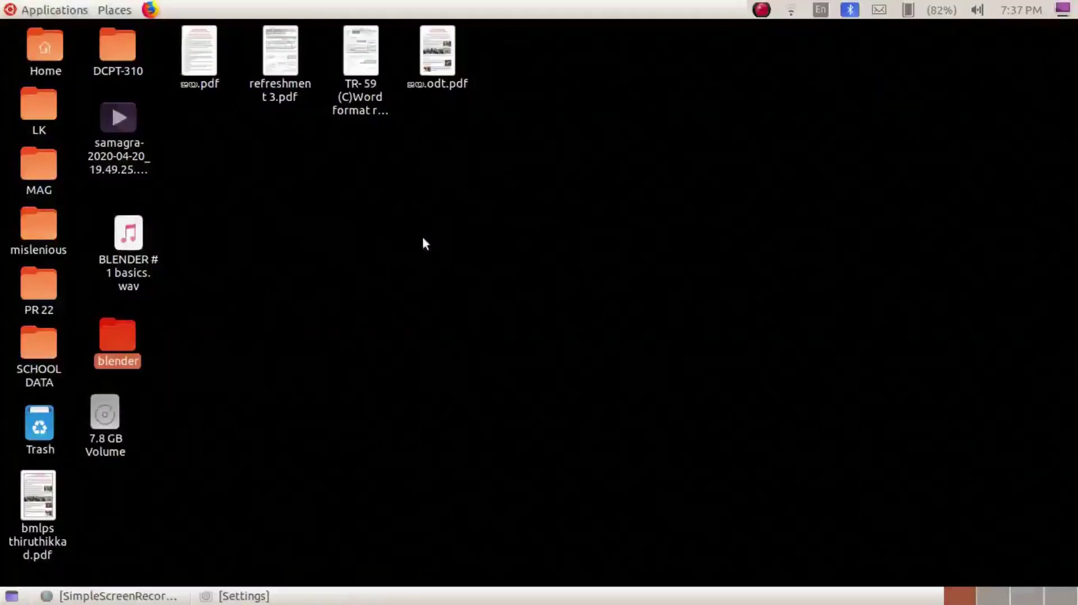
Launch Blender from the Graphics applications, maximize its window and dismiss the splash screen.
click(54, 9)
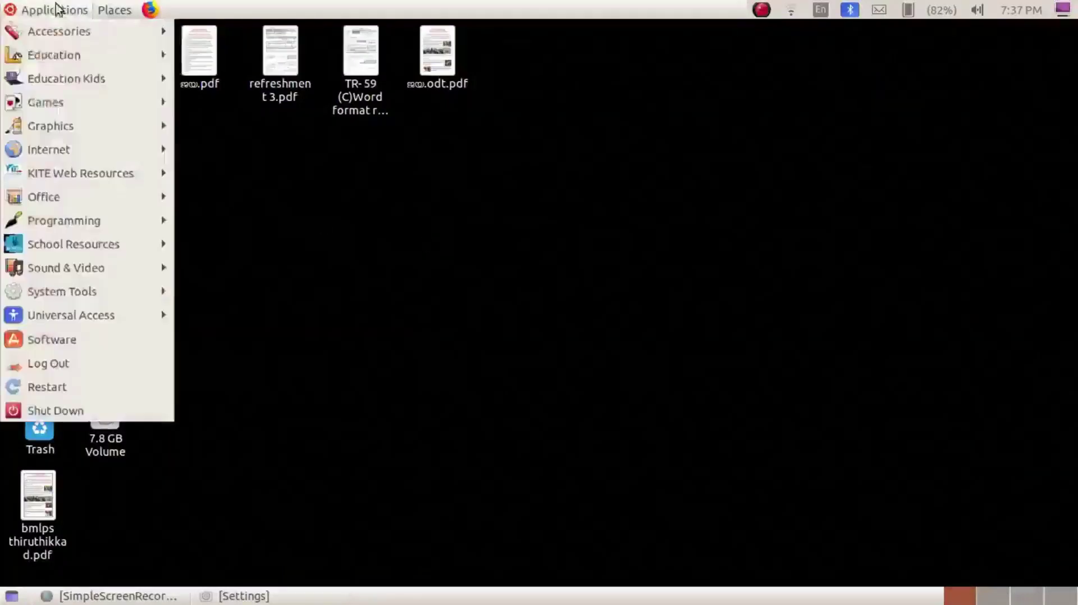
mouse_move(82, 104)
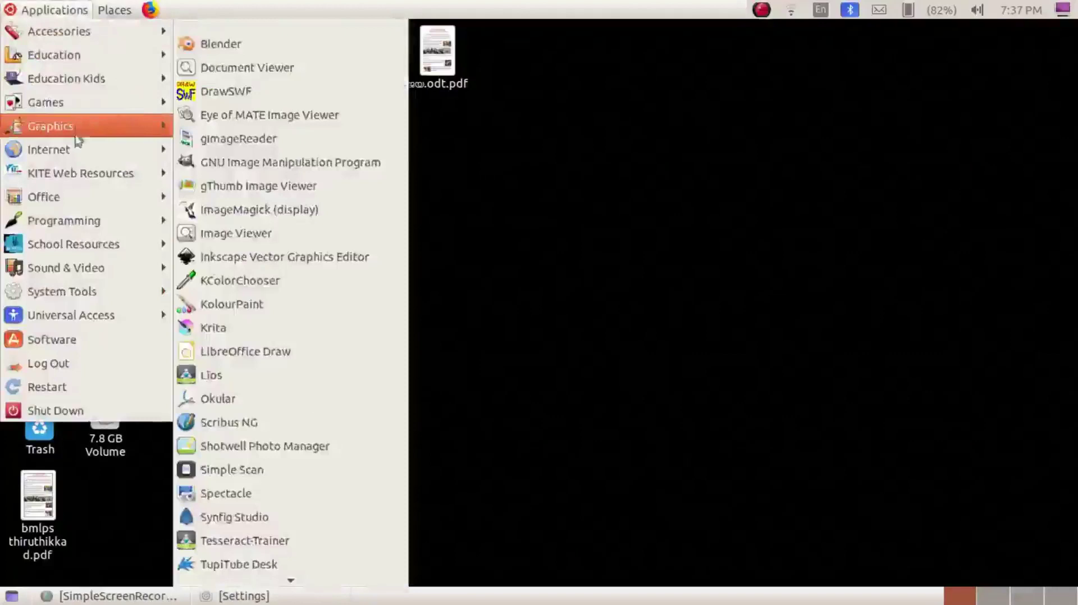
mouse_move(75, 149)
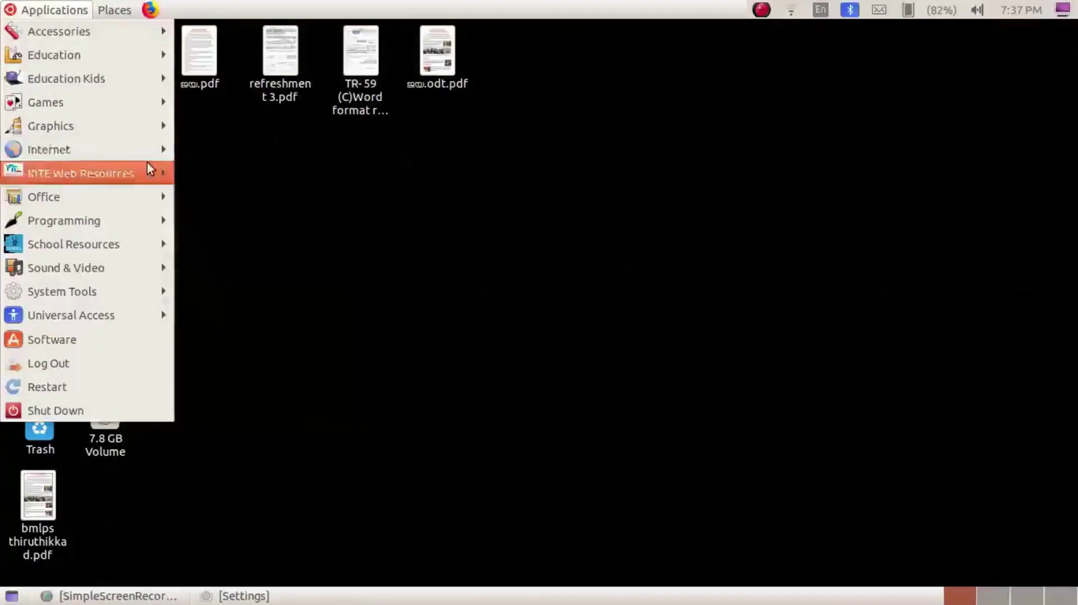
mouse_move(150, 135)
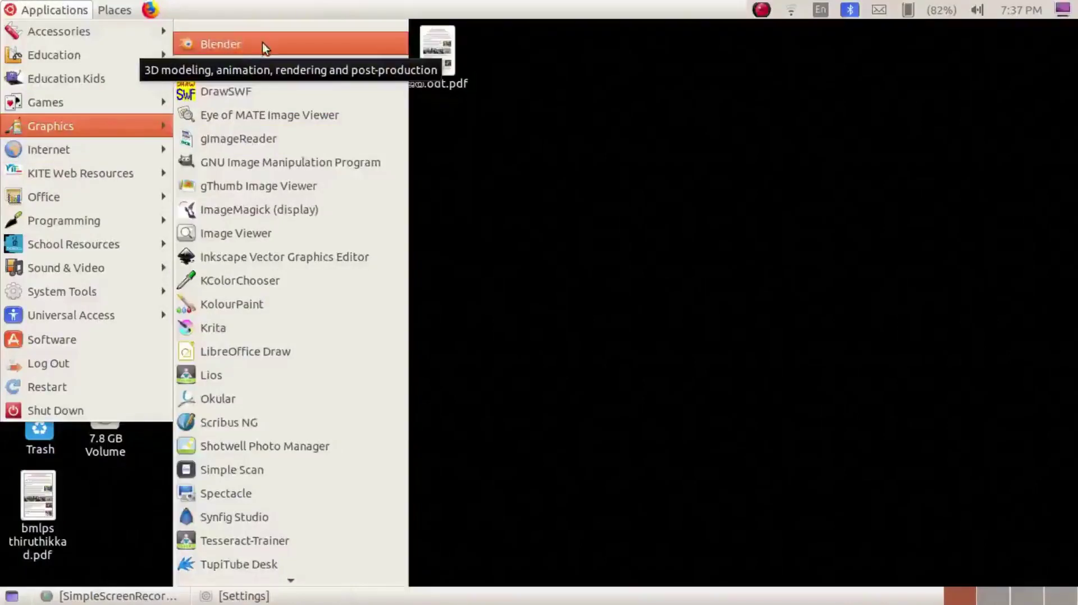
click(235, 50)
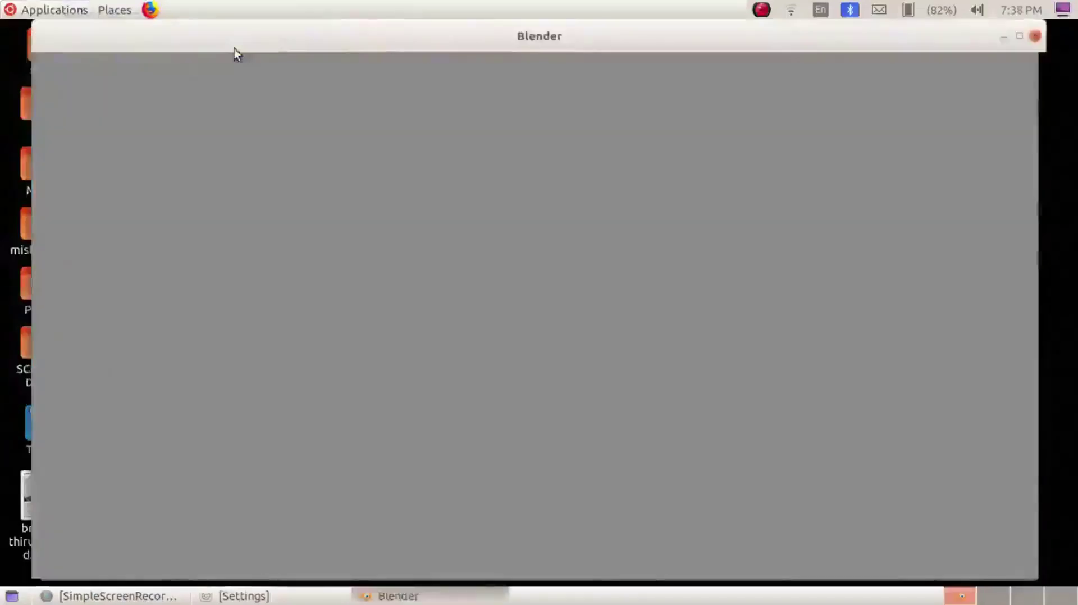
double_click(494, 36)
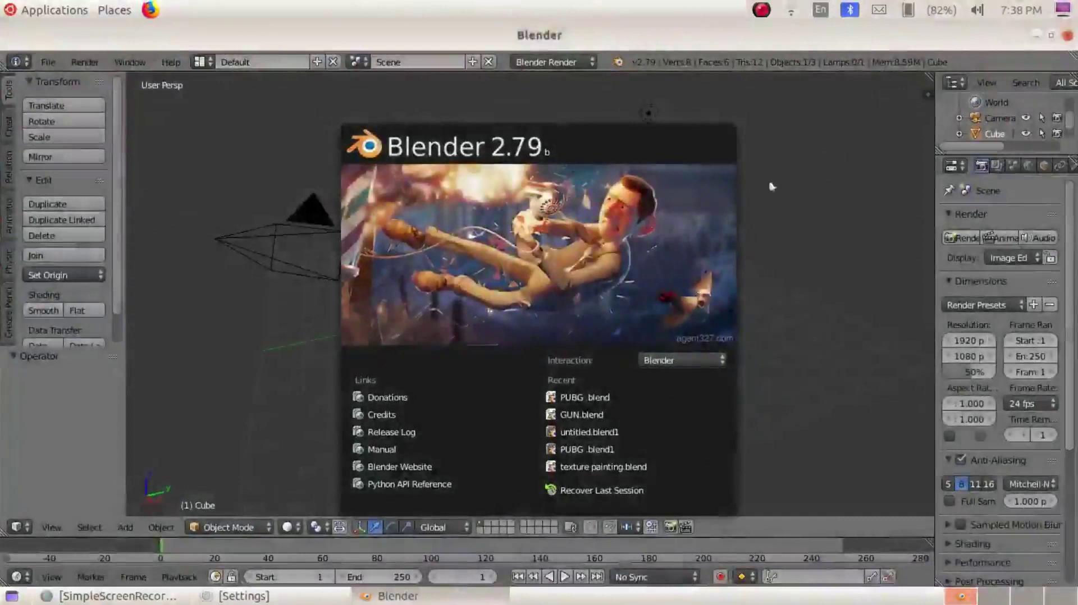
click(863, 151)
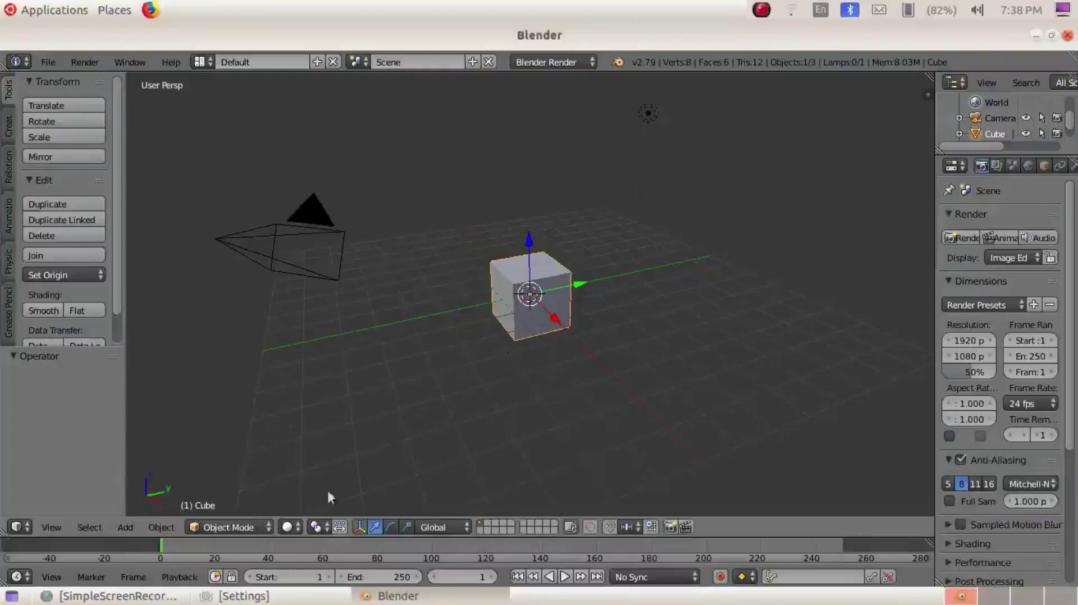
click(164, 430)
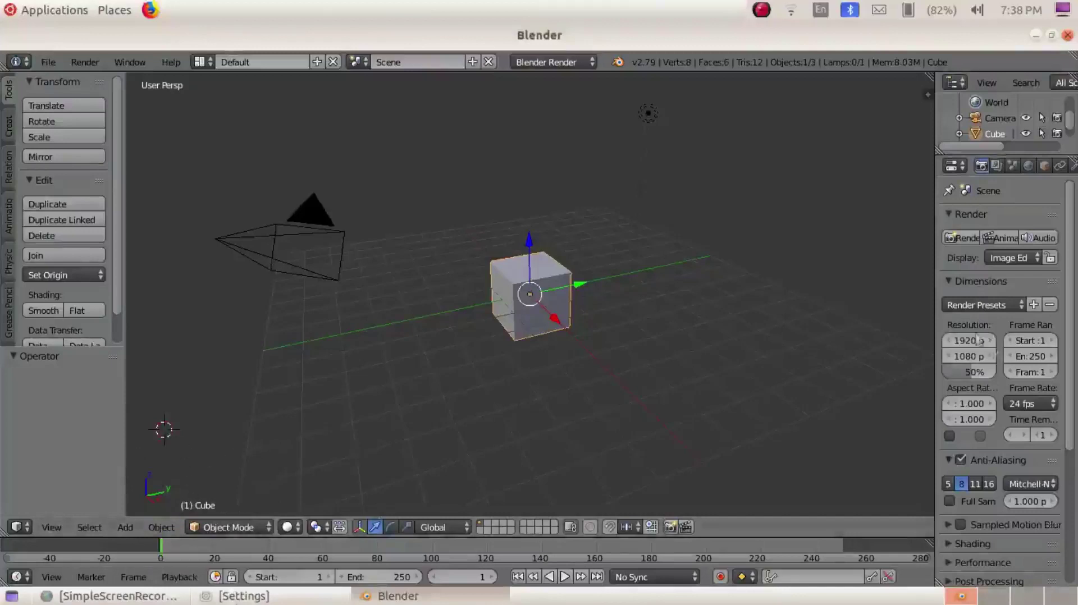
Switch the Properties editor to User Preferences and widen it to show the add-ons list.
click(955, 166)
click(923, 435)
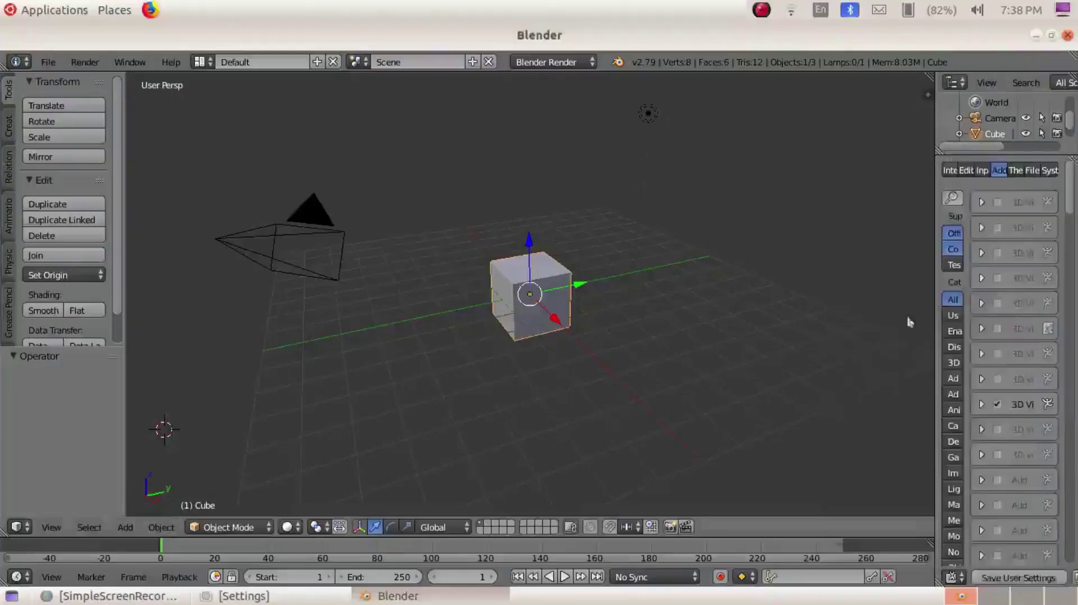
drag(934, 221, 737, 230)
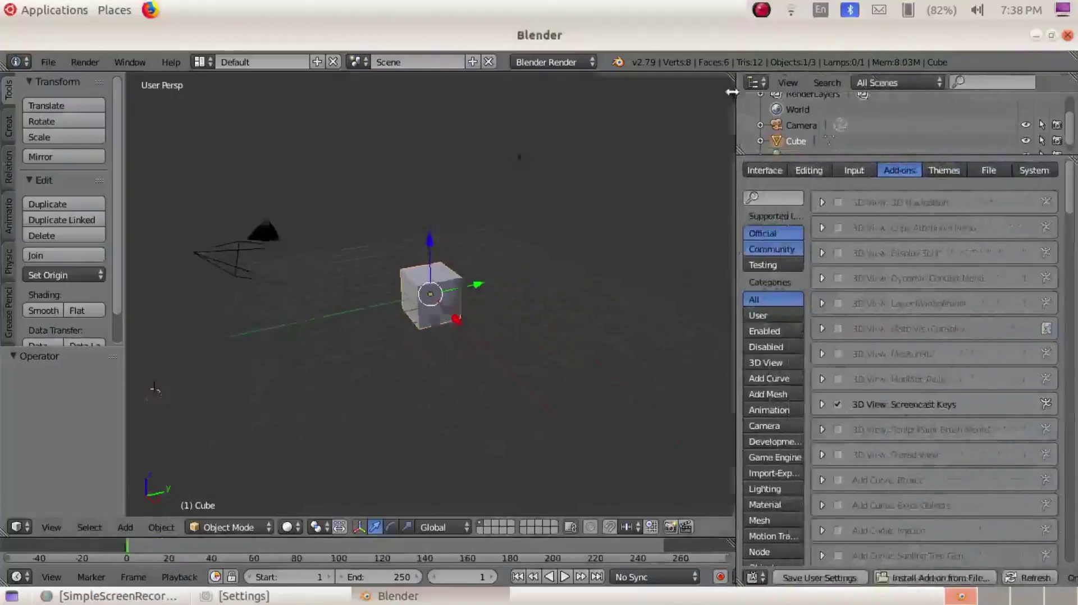
Start the Screencast Keys display in the 3D view and enlarge its mouse icon.
key(n)
drag(735, 172, 957, 171)
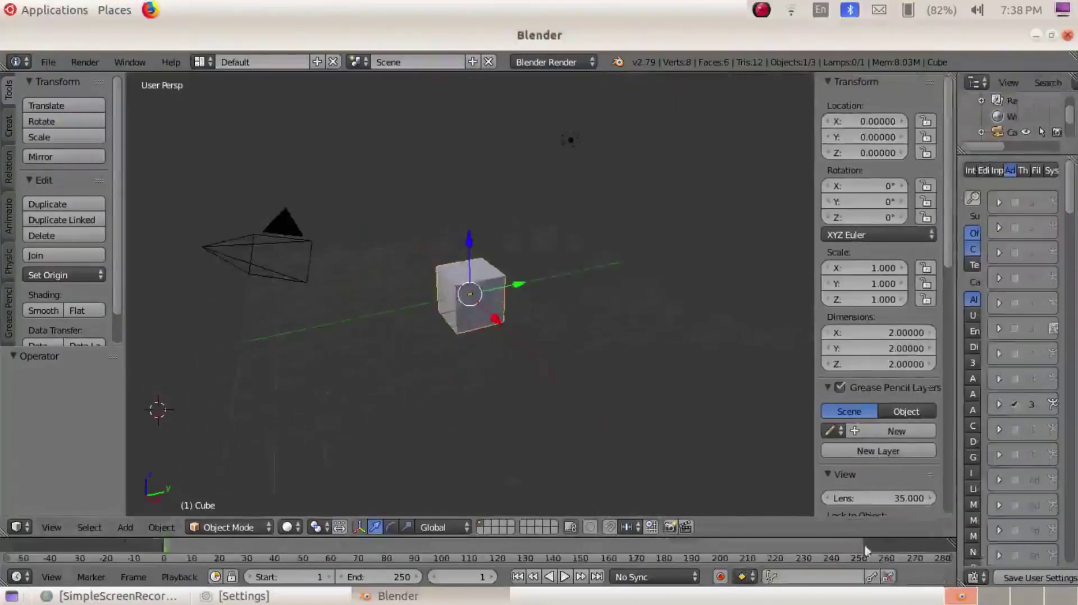
scroll(885, 496, down, 15)
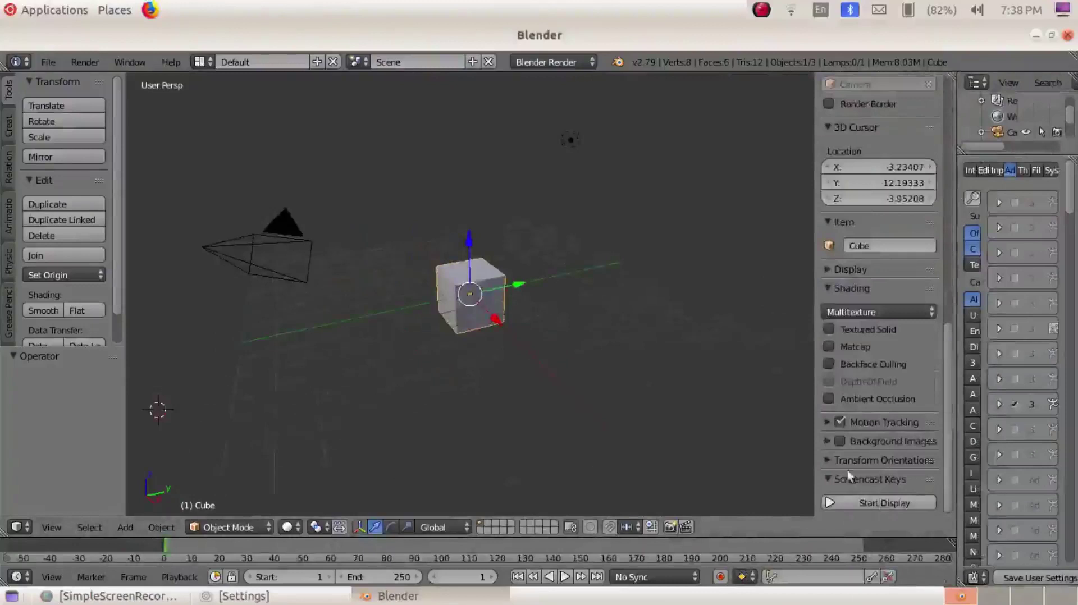
click(864, 504)
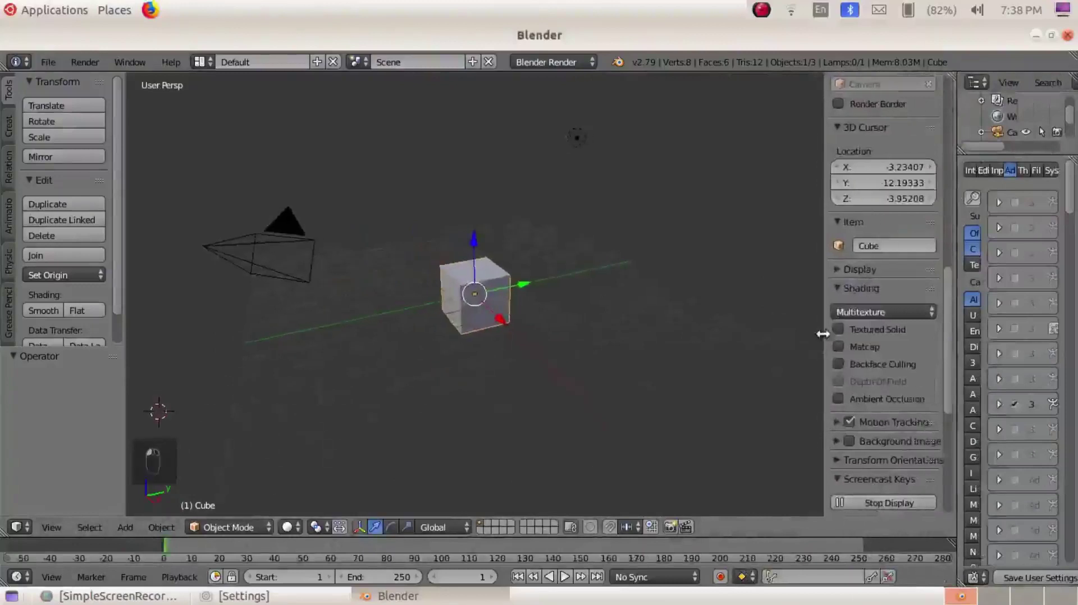
drag(822, 337, 797, 337)
scroll(867, 337, down, 7)
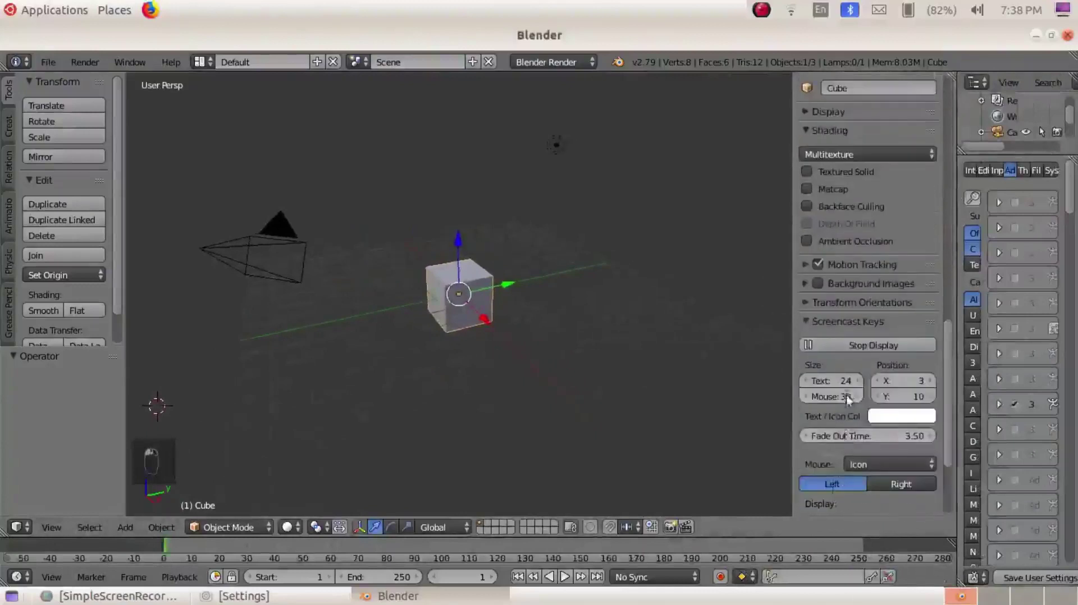
drag(831, 397, 982, 387)
scroll(527, 376, down, 4)
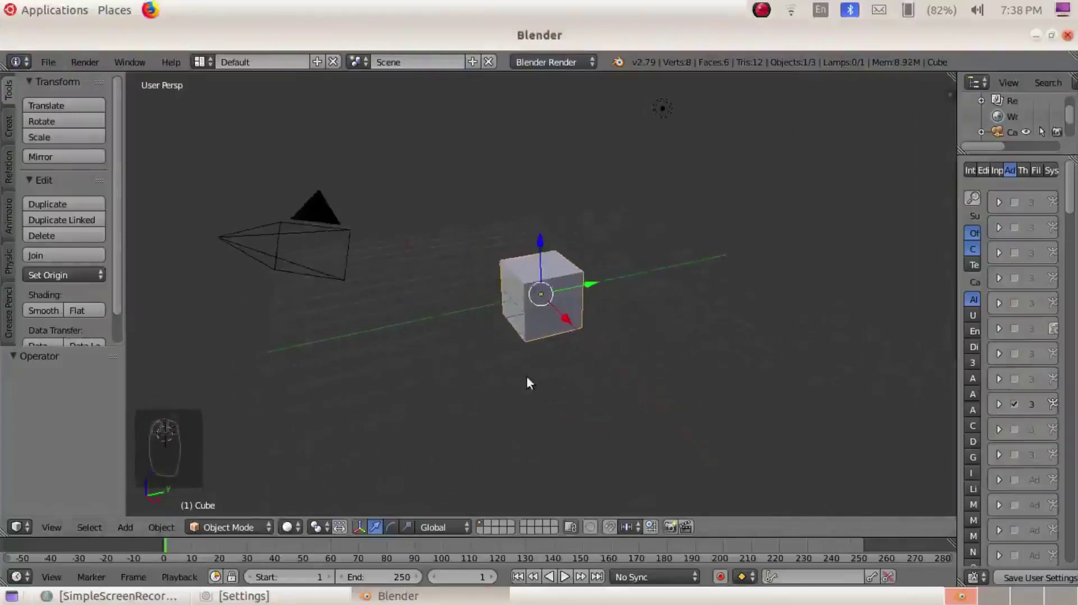
Snap the 3D cursor to the center of the scene.
scroll(529, 378, up, 4)
scroll(605, 365, down, 2)
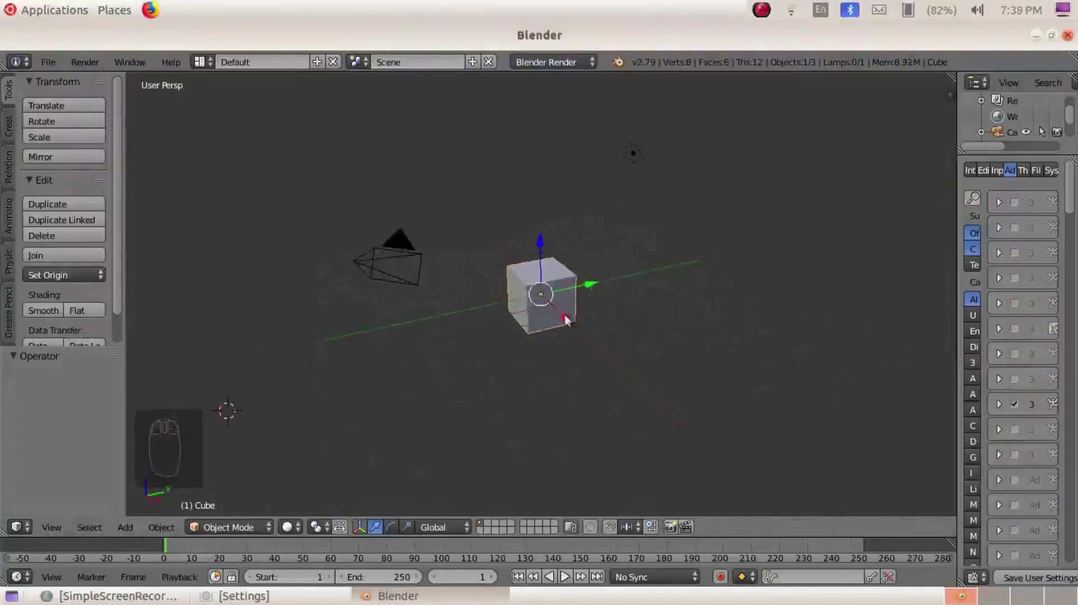
key(shift+s)
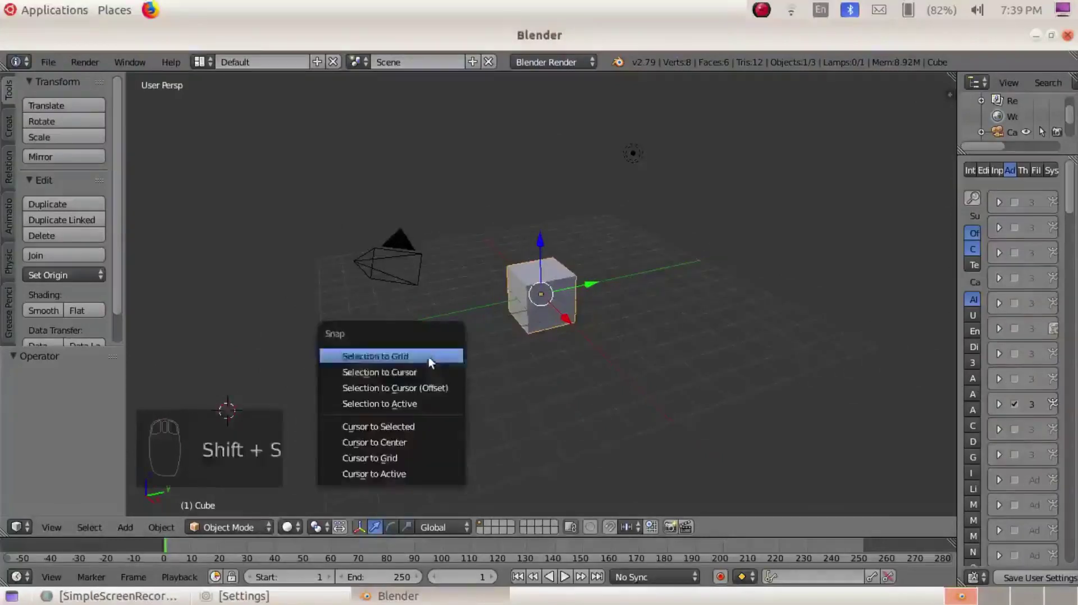
click(414, 440)
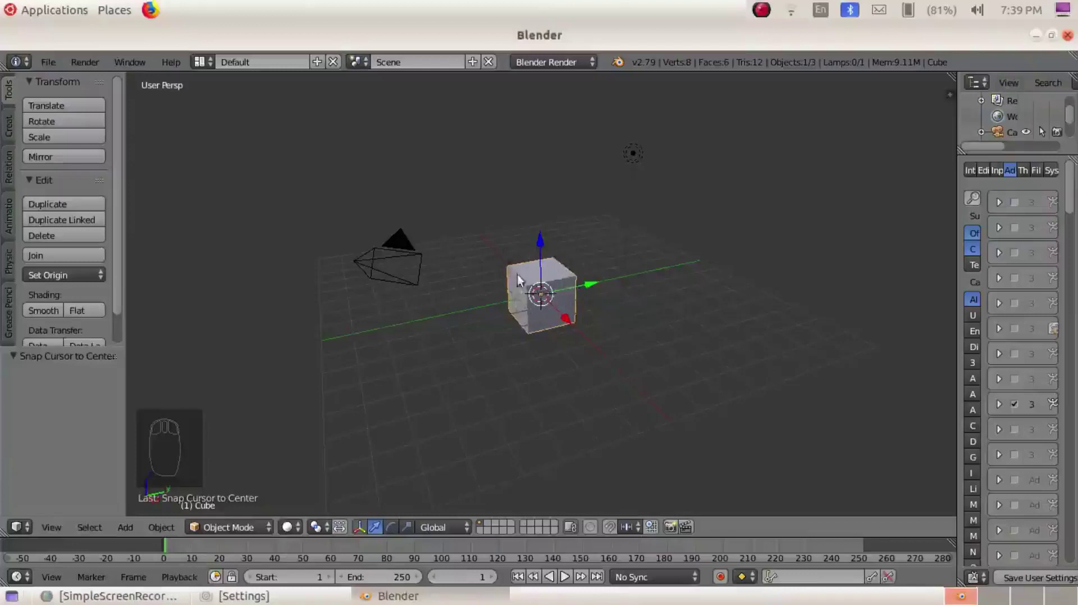
Preview the cube in Rendered viewport shading from several angles.
click(297, 528)
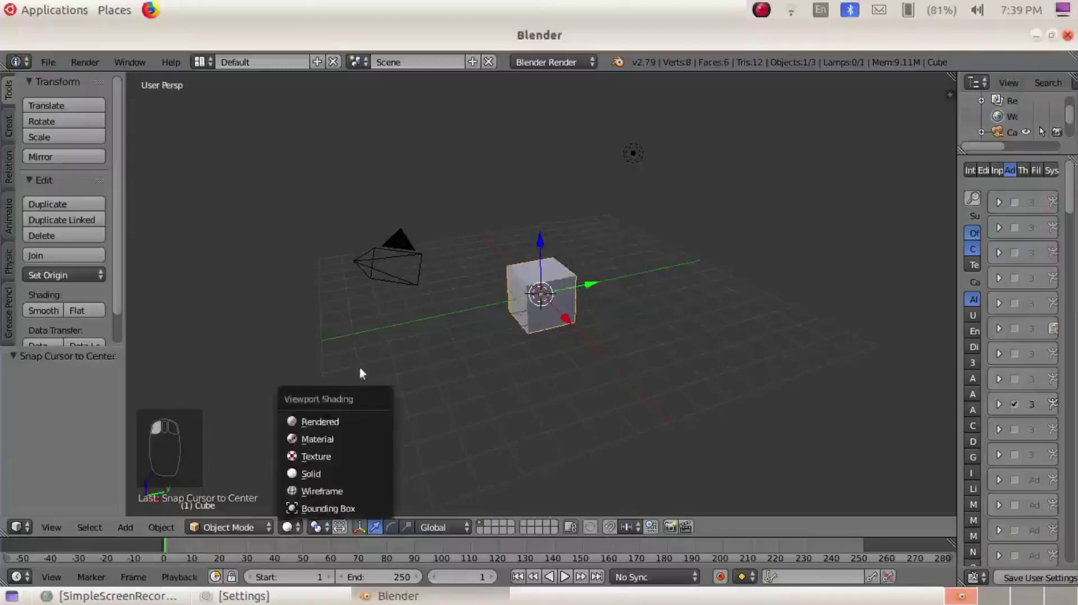
click(388, 424)
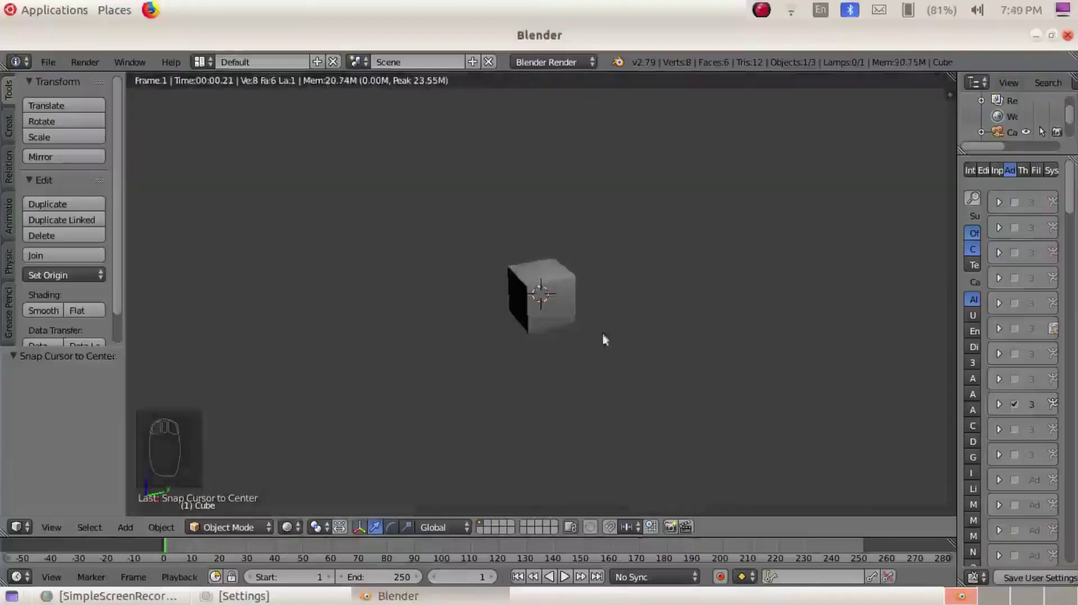
middle_drag(683, 296, 624, 181)
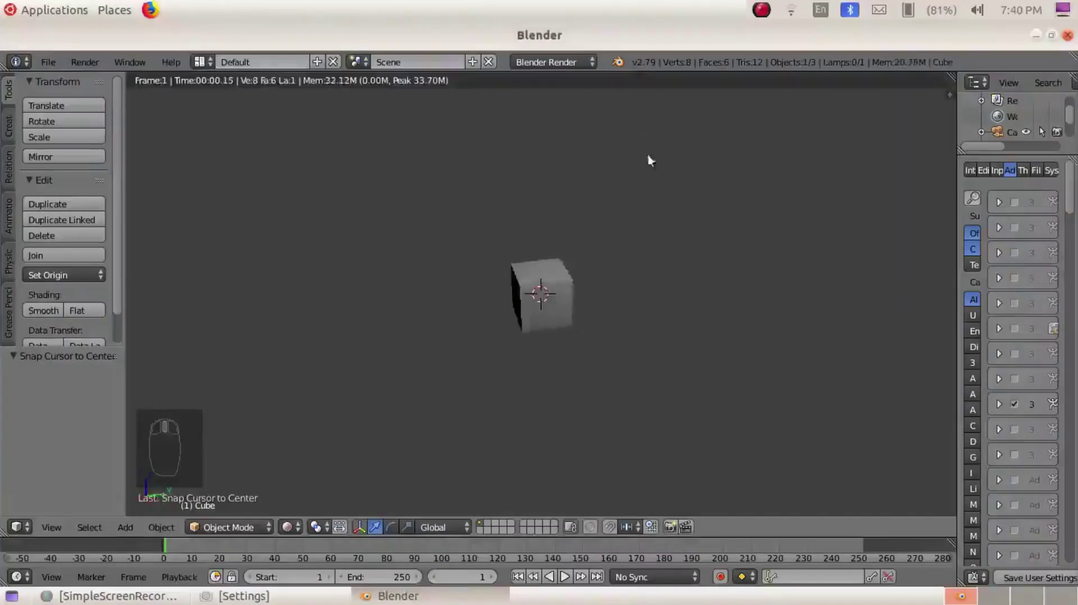
middle_drag(750, 257, 676, 328)
middle_drag(879, 230, 667, 205)
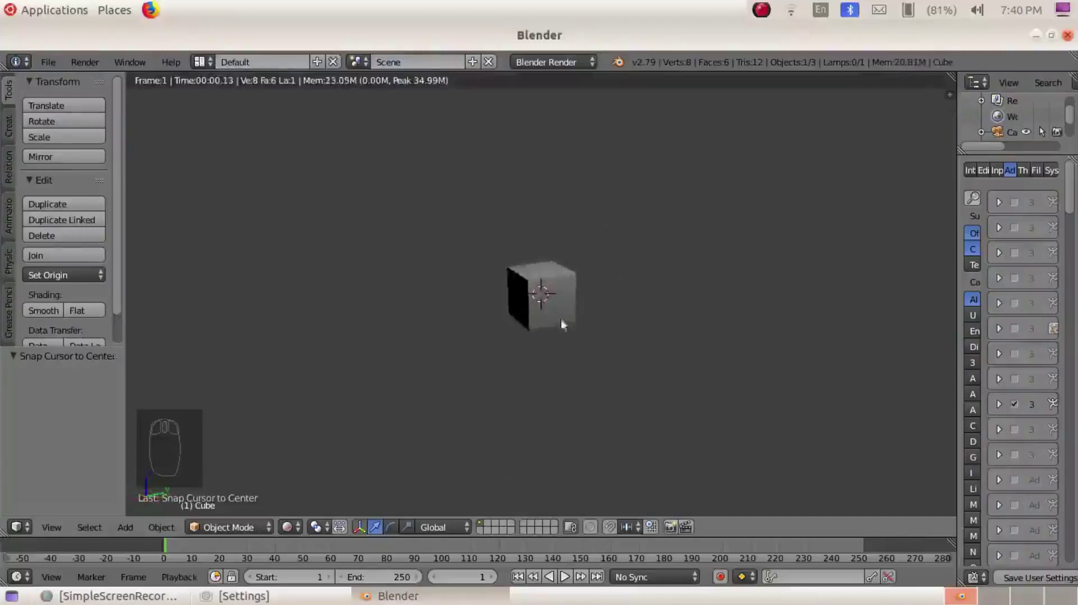
middle_drag(629, 250, 589, 254)
Return the viewport shading to Solid and set the timeline to frame 1.
click(284, 542)
click(289, 529)
click(314, 469)
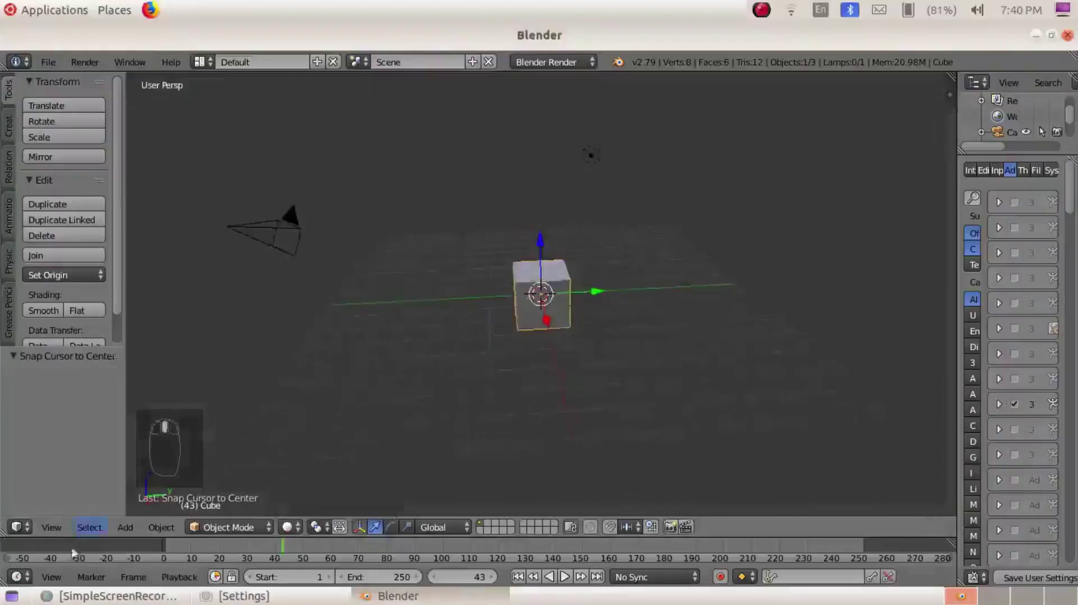
click(166, 546)
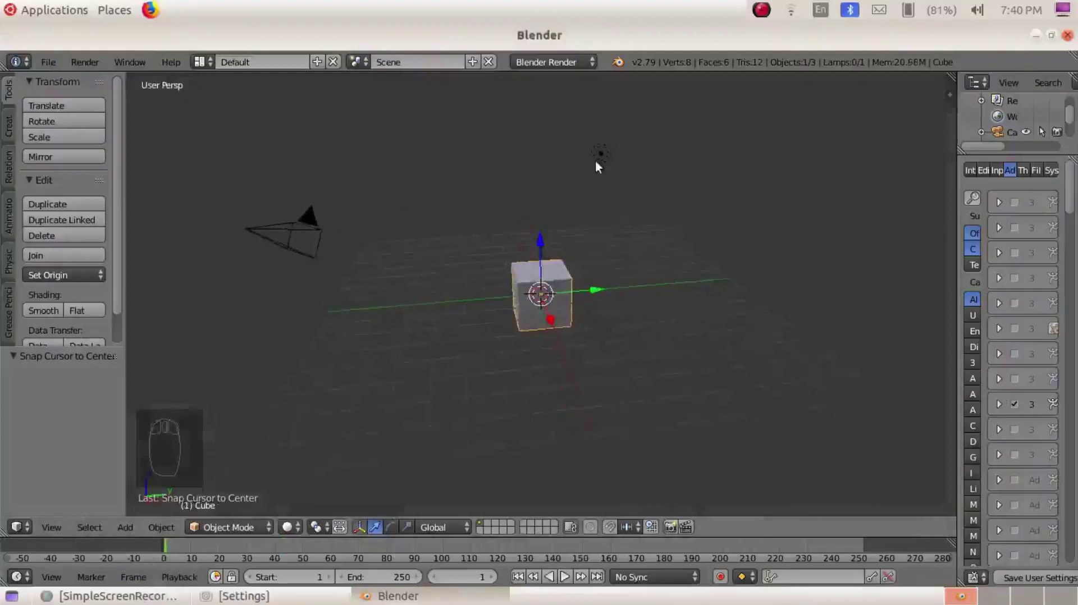
Select the camera, the lamp and finally the cube in turn.
right_click(306, 220)
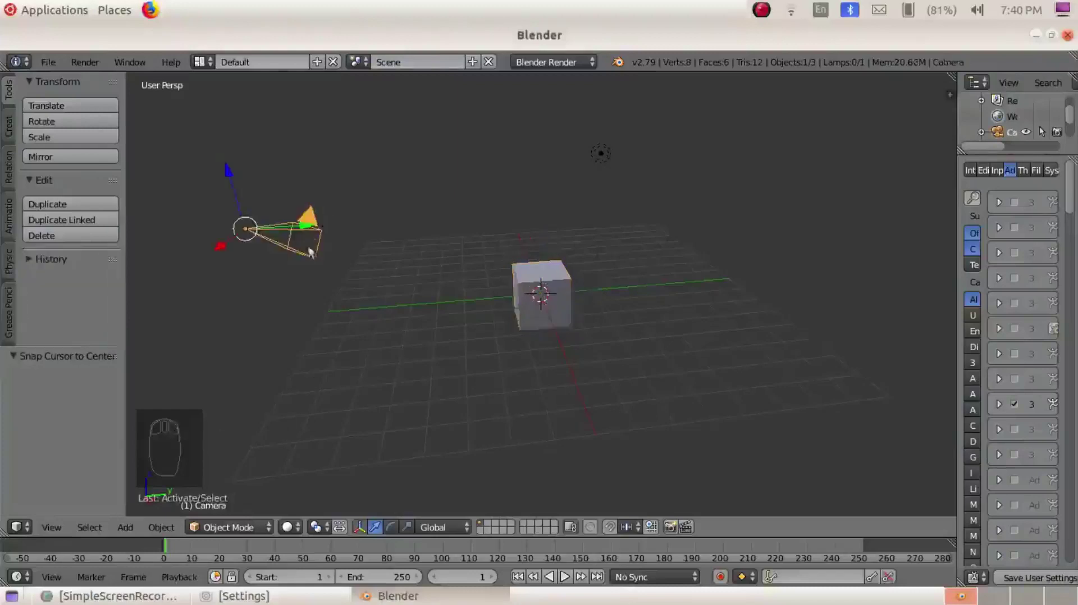
middle_drag(312, 247, 574, 222)
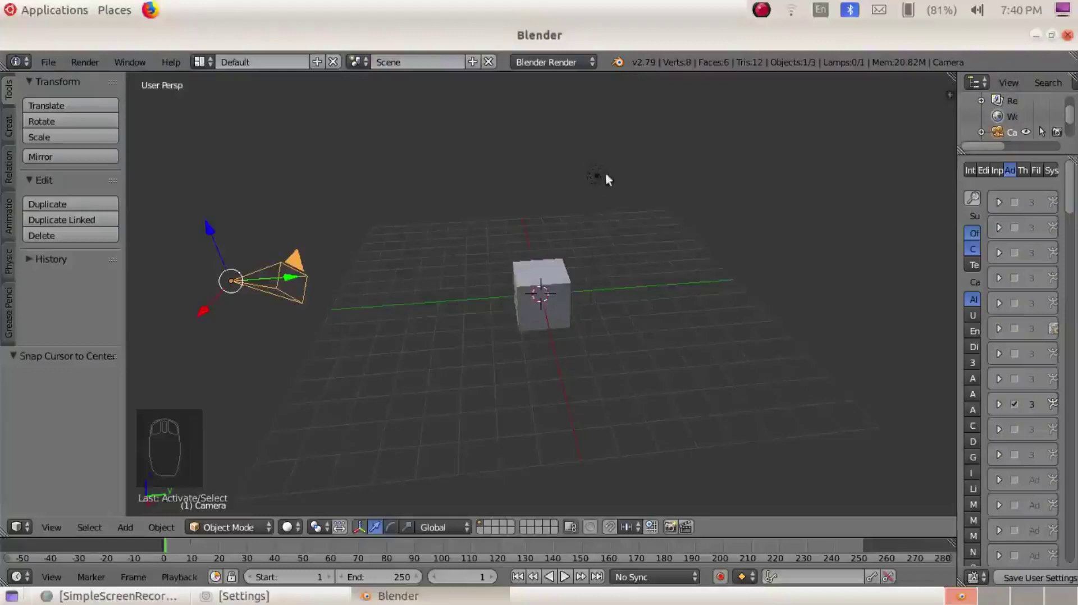
right_click(607, 175)
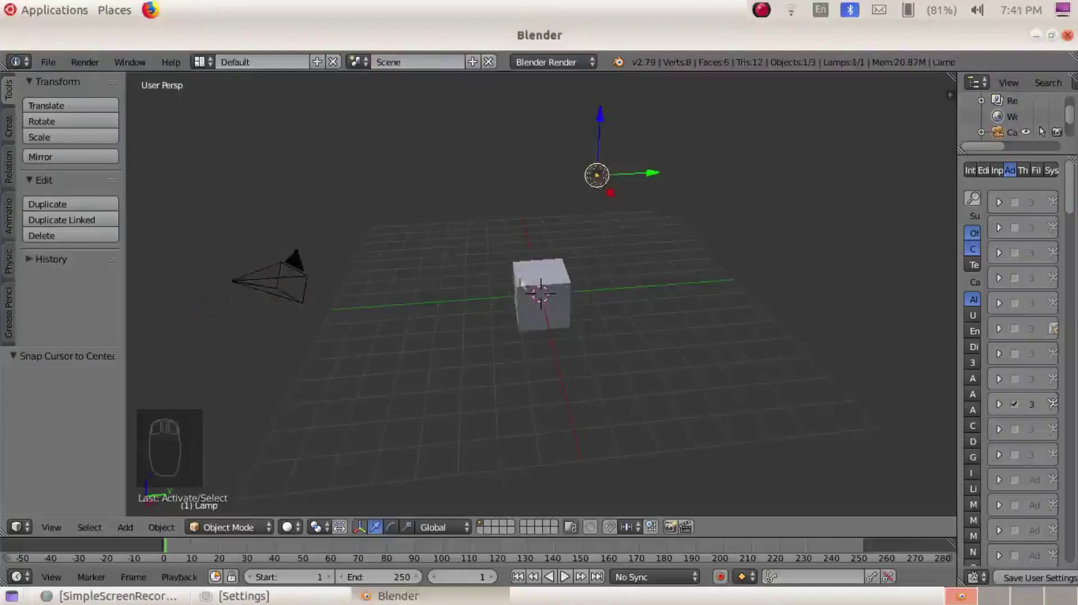
right_click(537, 301)
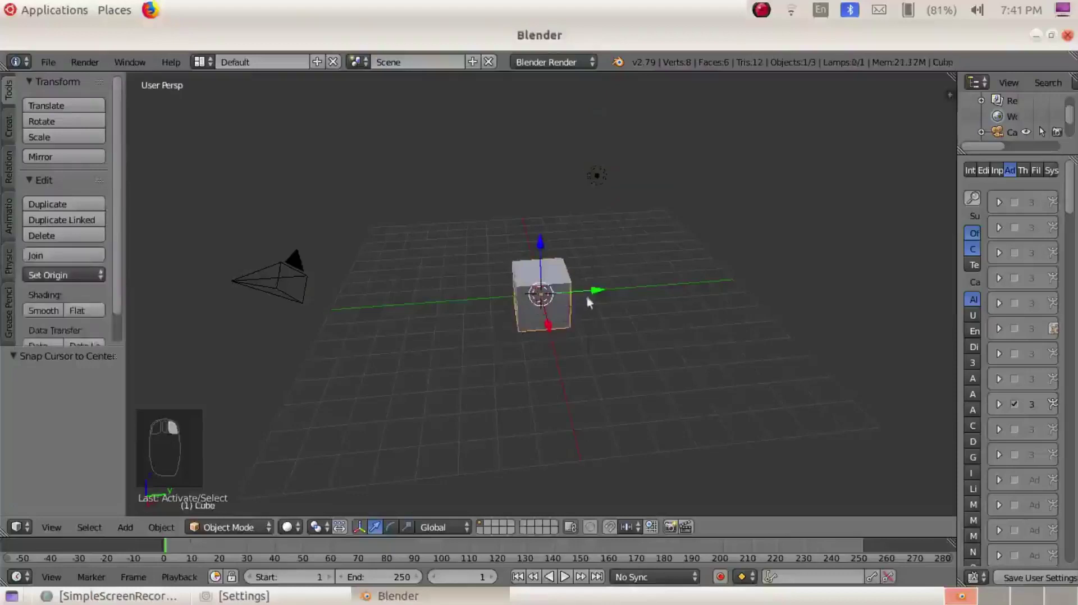
middle_drag(623, 320, 618, 316)
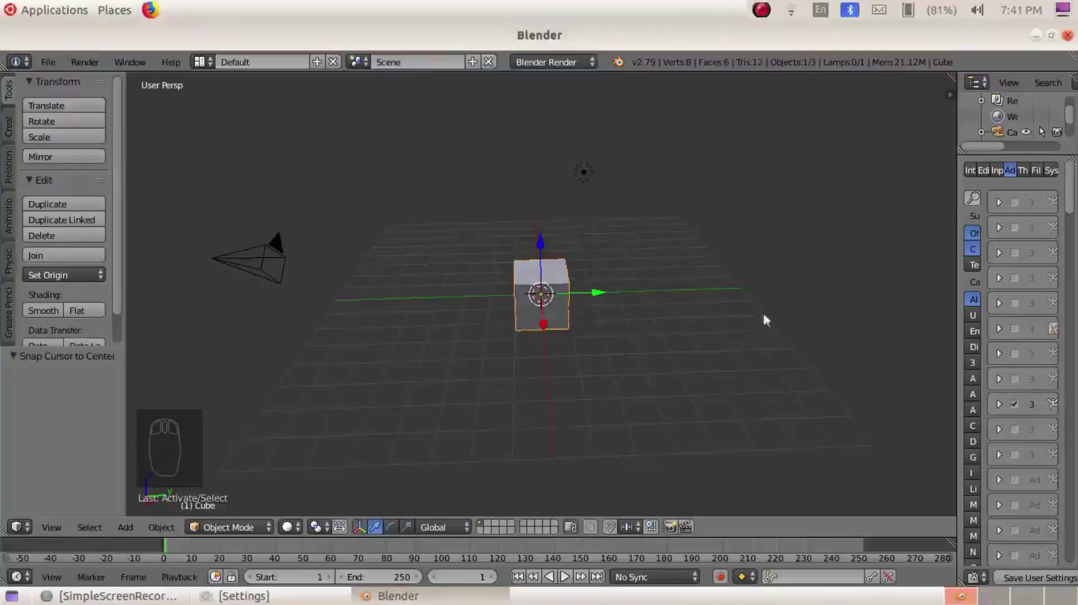
Examine the cube up close and the whole default scene from farther away.
scroll(663, 310, up, 6)
scroll(663, 310, down, 7)
scroll(662, 309, up, 6)
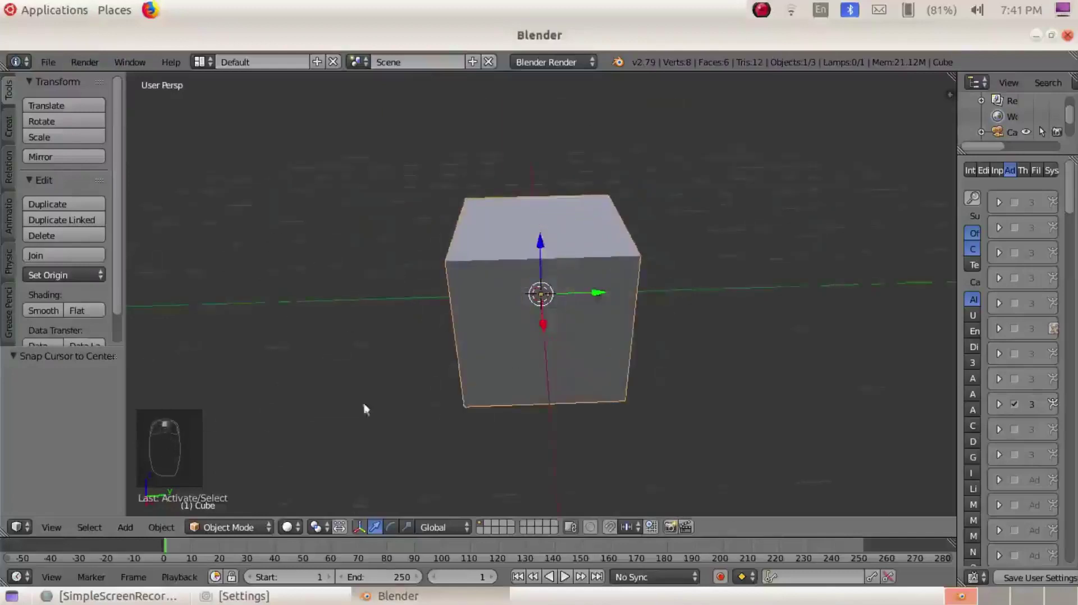
scroll(582, 319, down, 7)
scroll(584, 319, up, 9)
scroll(584, 318, up, 2)
scroll(584, 318, down, 8)
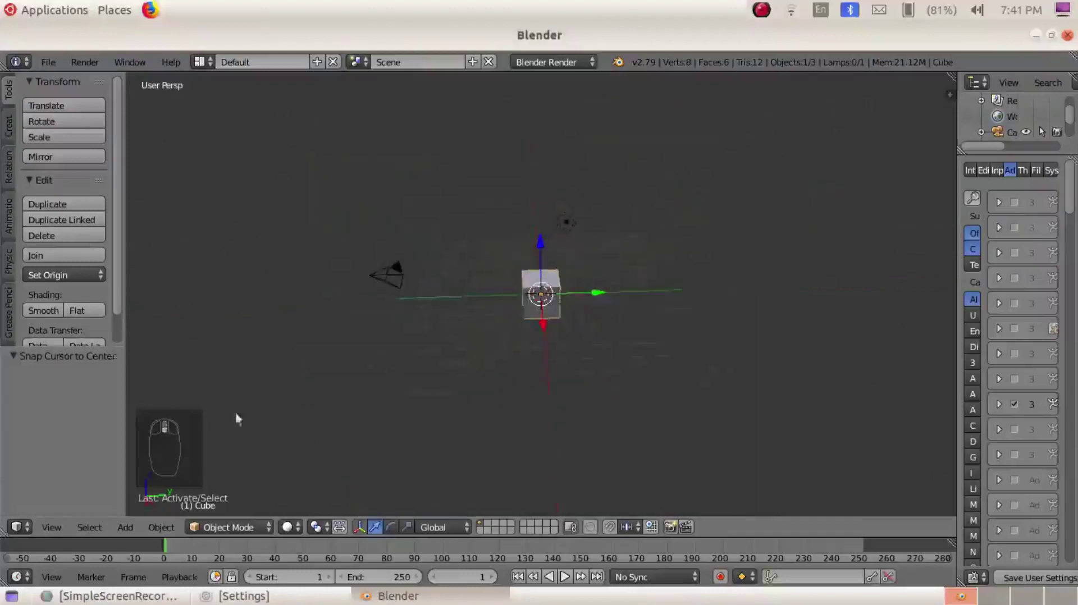
scroll(547, 349, up, 8)
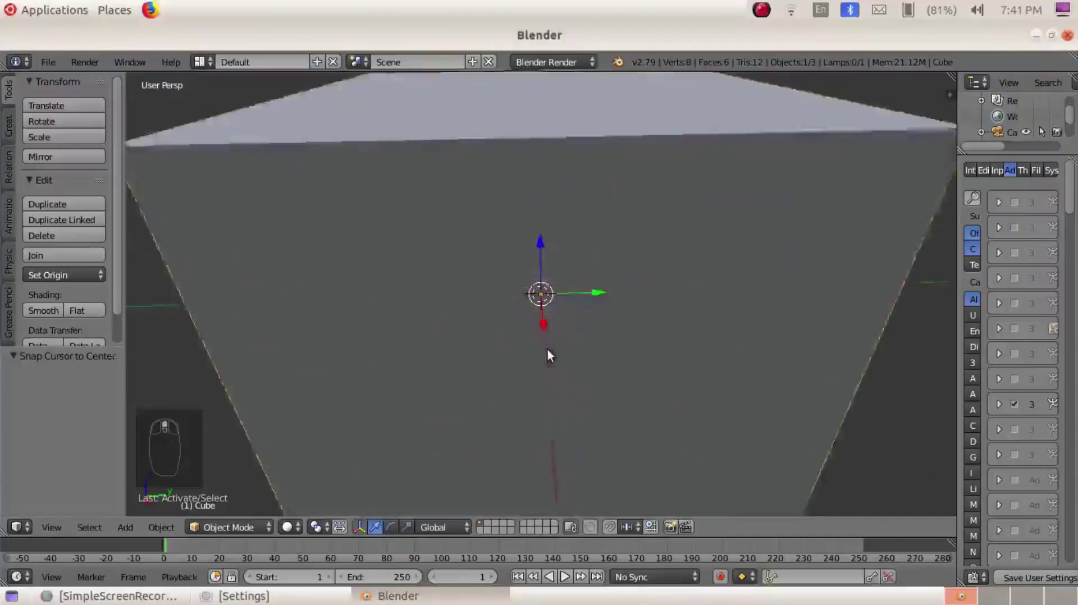
scroll(547, 349, down, 7)
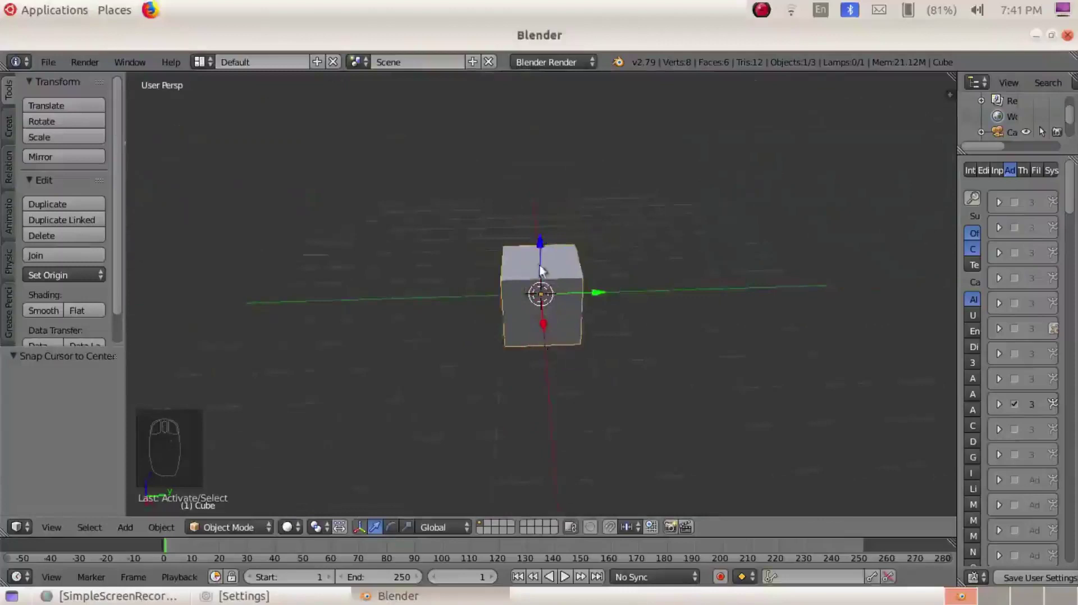
scroll(577, 306, up, 3)
scroll(577, 306, down, 6)
scroll(576, 306, up, 3)
scroll(577, 306, down, 1)
scroll(577, 305, up, 5)
scroll(576, 305, down, 2)
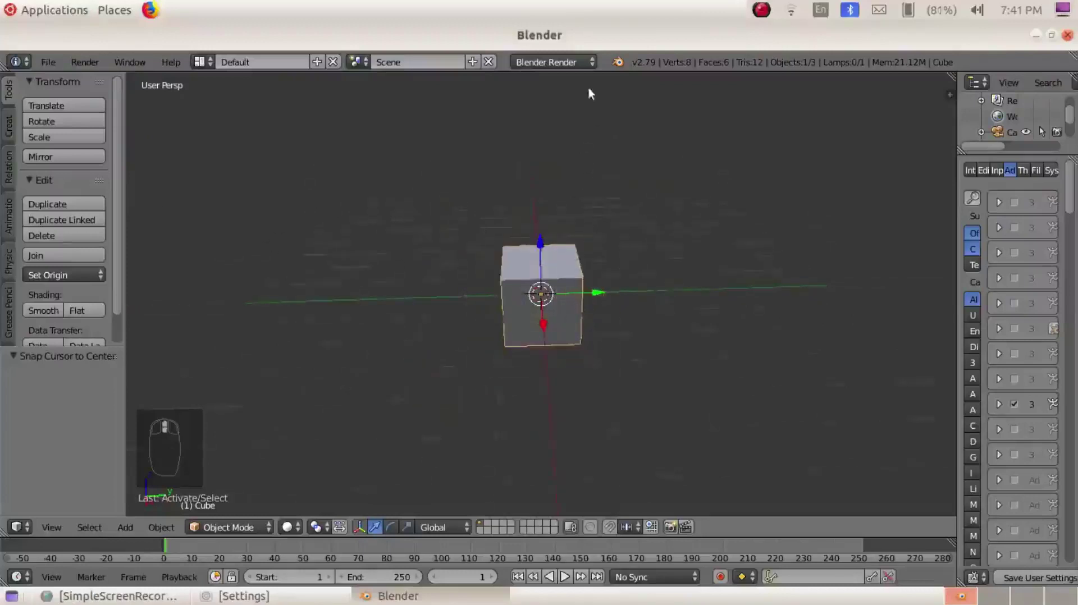
scroll(572, 269, down, 1)
scroll(211, 231, down, 1)
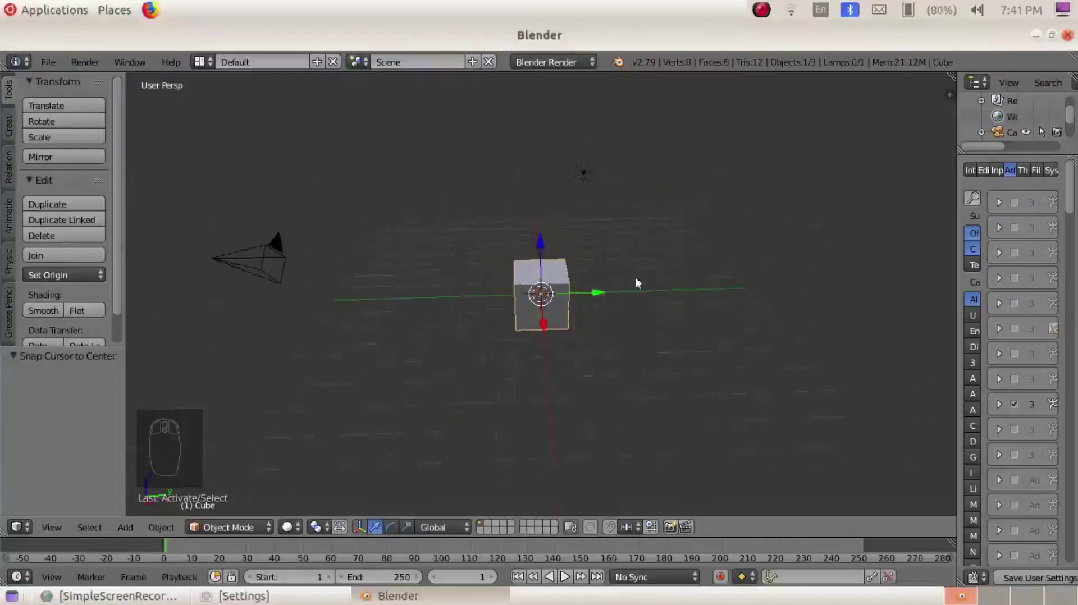
Examine the cube and the surrounding scene from several sides, alternating between close-up and distant views.
middle_drag(724, 274, 133, 444)
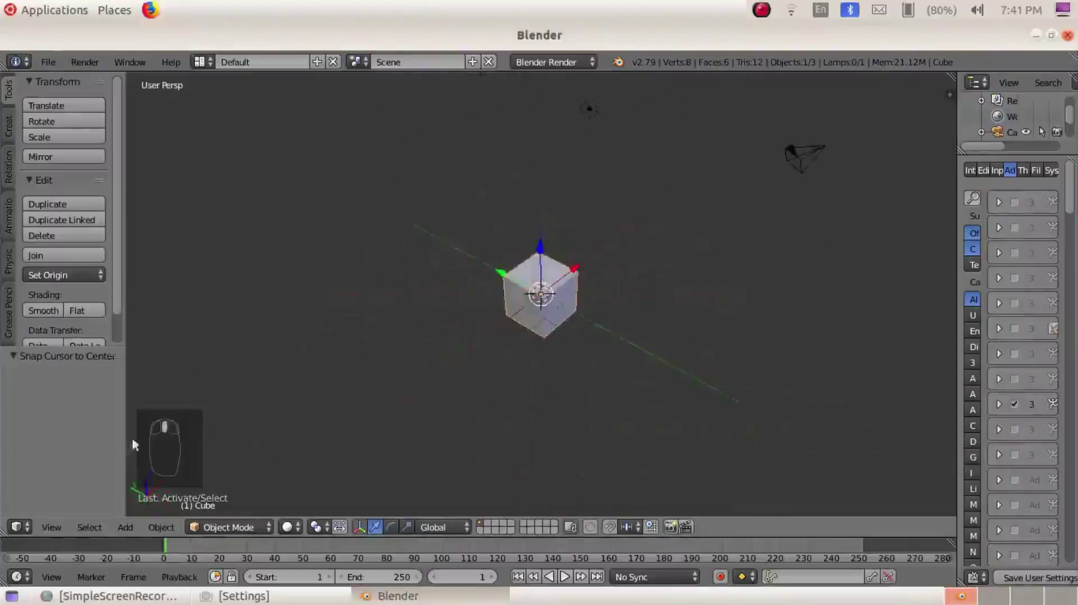
middle_drag(774, 293, 785, 476)
key(Home)
middle_drag(769, 286, 477, 327)
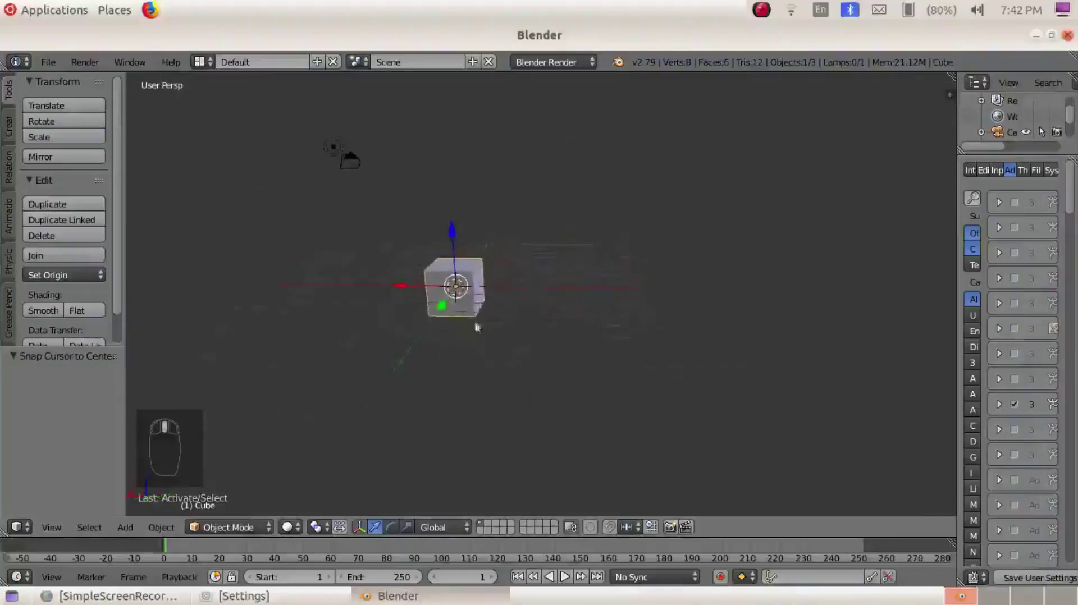
scroll(518, 317, up, 8)
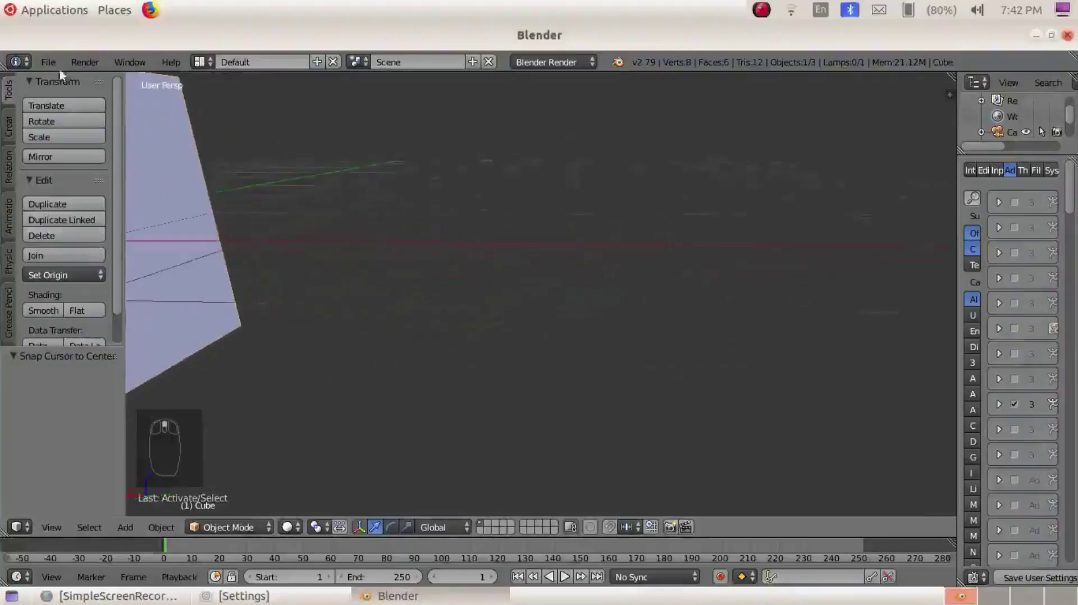
scroll(405, 257, down, 10)
middle_drag(505, 255, 791, 253)
scroll(624, 337, up, 6)
scroll(624, 337, down, 5)
middle_drag(740, 335, 329, 306)
scroll(576, 309, up, 5)
scroll(330, 306, up, 4)
scroll(329, 306, down, 4)
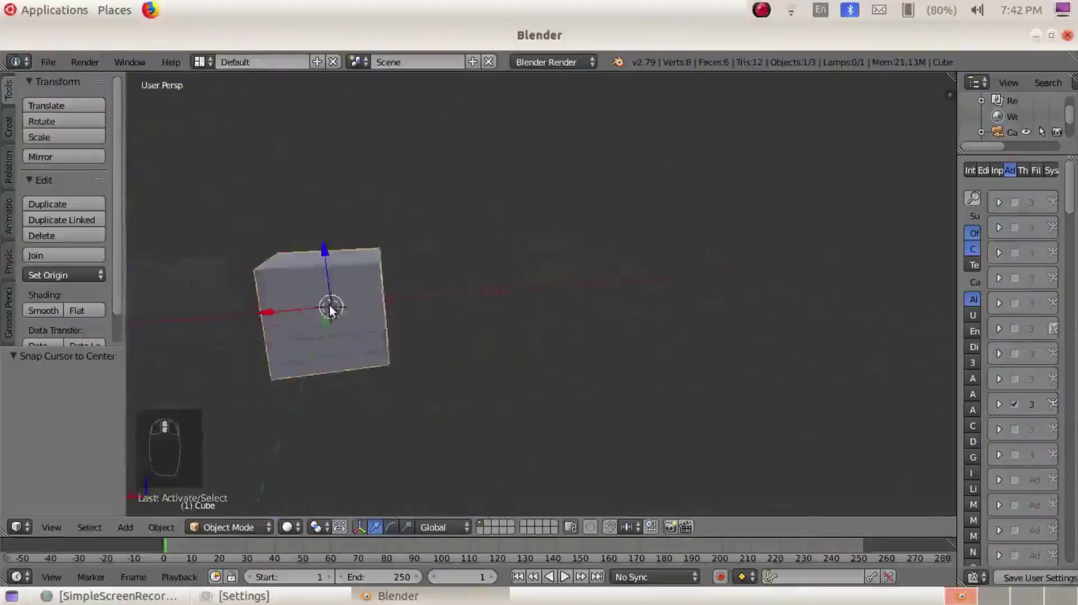
scroll(330, 308, down, 3)
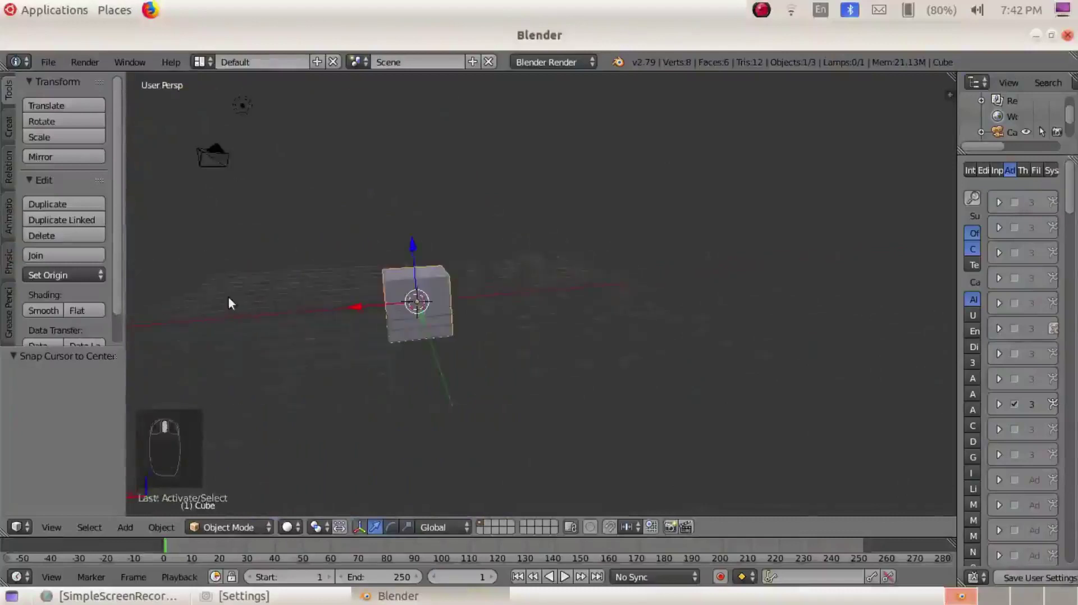
Examine how the cube, lamp, camera and grid relate to each other from above, from the sides and from low angles.
middle_drag(229, 298, 584, 250)
scroll(615, 291, up, 5)
scroll(585, 250, down, 5)
middle_drag(528, 224, 464, 274)
scroll(600, 245, down, 4)
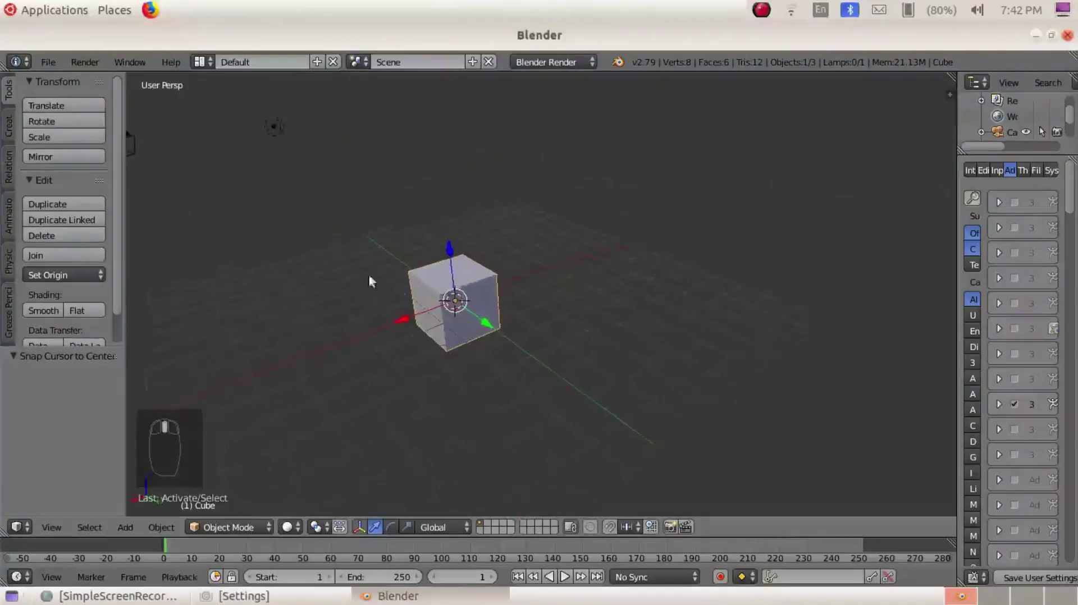
middle_drag(311, 234, 508, 234)
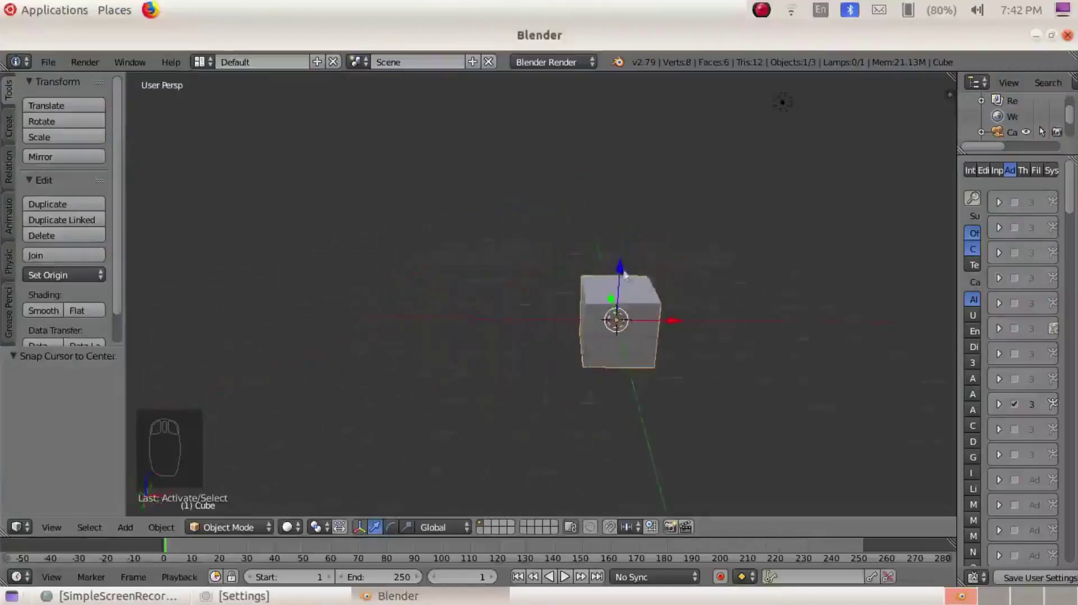
middle_drag(663, 278, 378, 250)
middle_drag(322, 292, 657, 209)
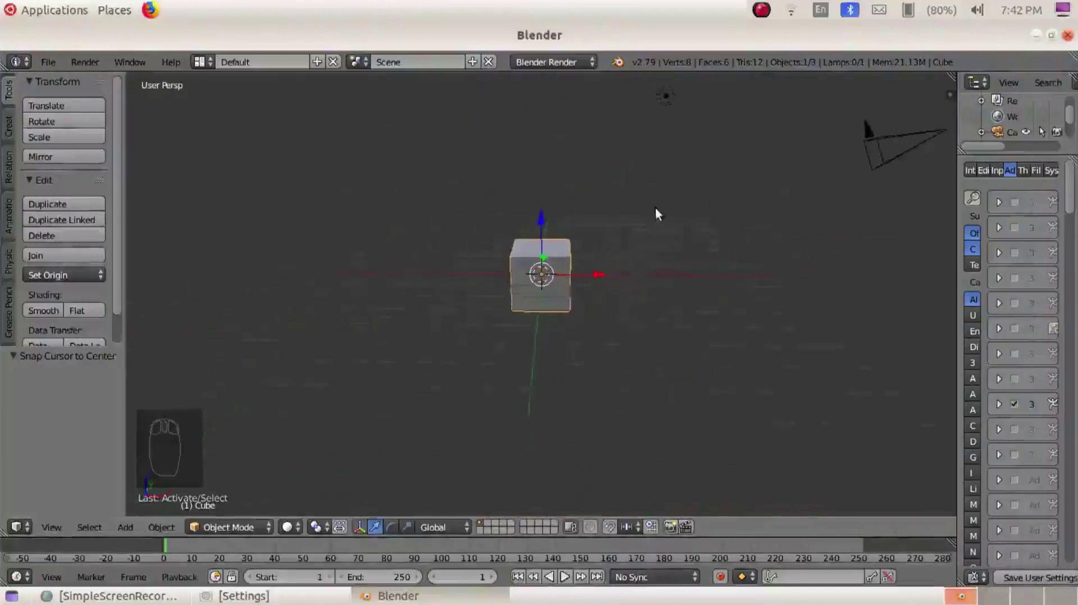
middle_drag(739, 257, 614, 300)
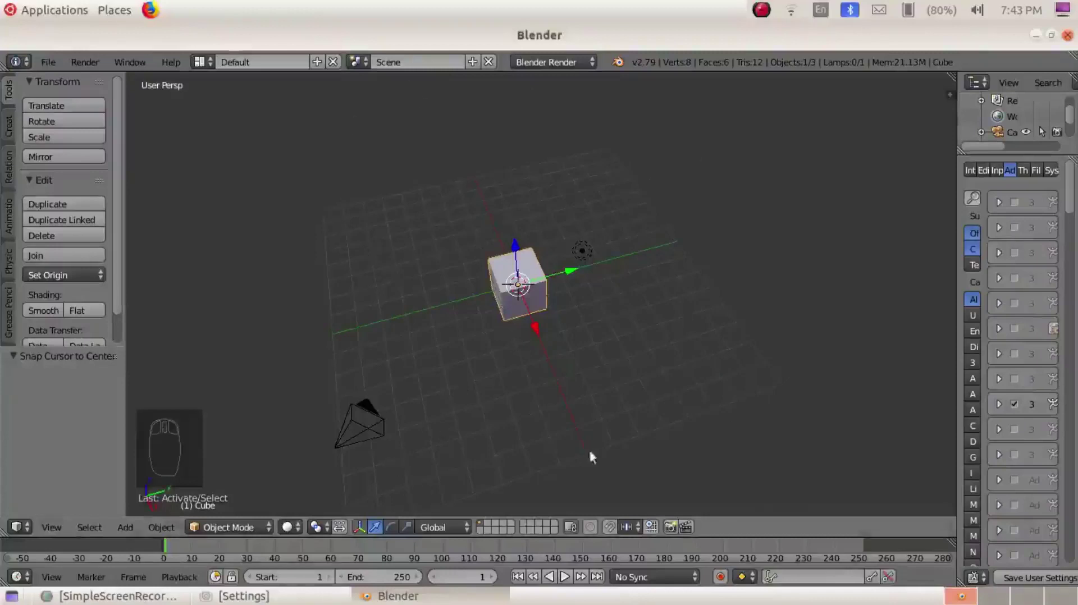
middle_drag(602, 384, 401, 247)
middle_drag(426, 433, 596, 347)
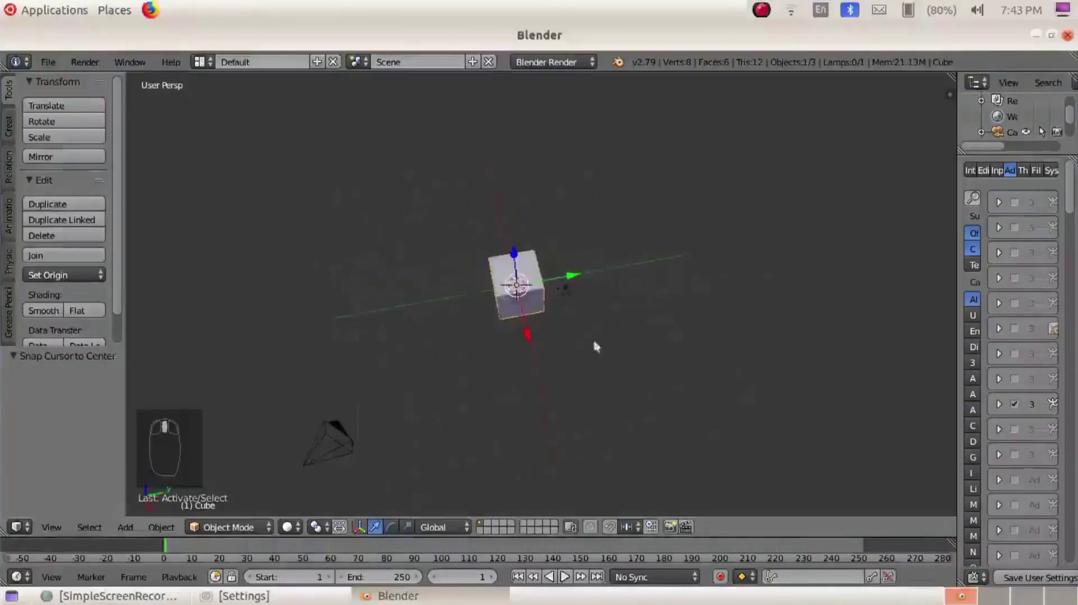
middle_drag(517, 258, 568, 340)
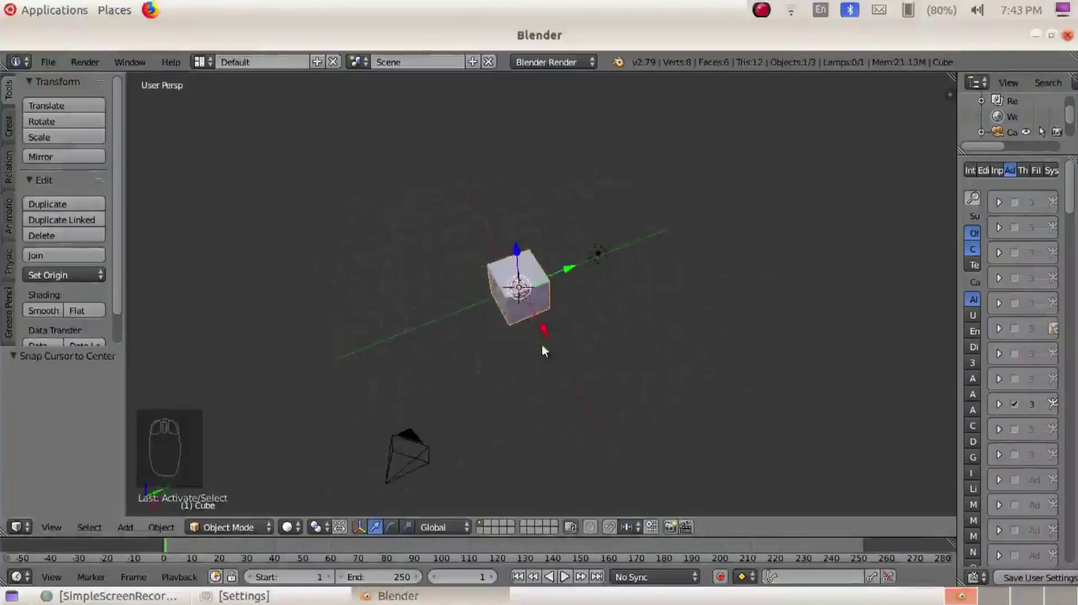
mouse_move(548, 354)
middle_down()
mouse_move(664, 305)
mouse_move(669, 257)
mouse_move(563, 339)
mouse_move(559, 356)
mouse_move(552, 335)
middle_up()
scroll(489, 296, up, 4)
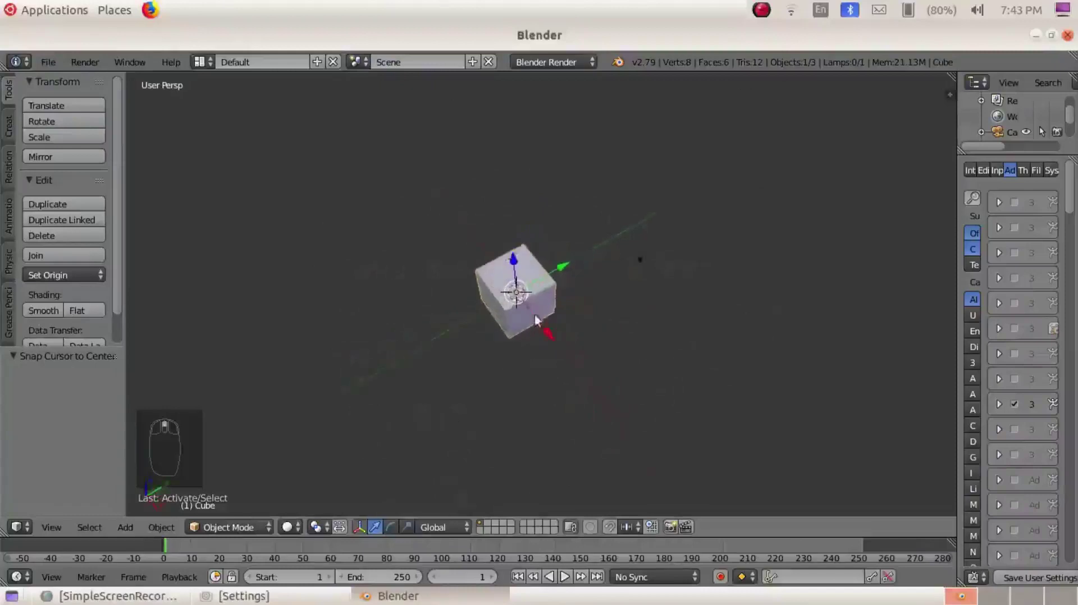
middle_drag(580, 267, 527, 208)
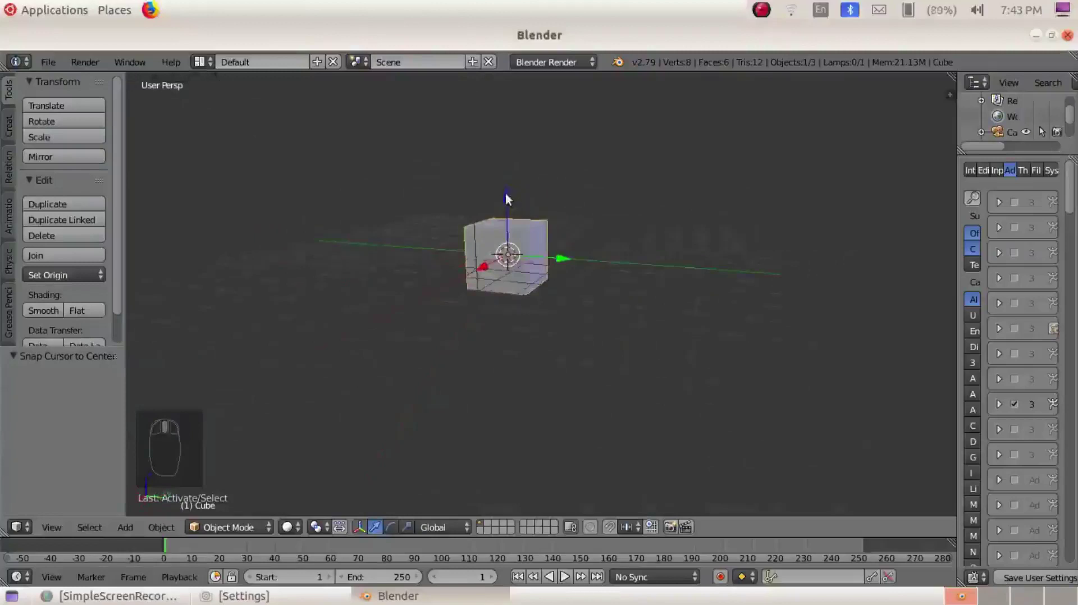
middle_drag(580, 252, 588, 299)
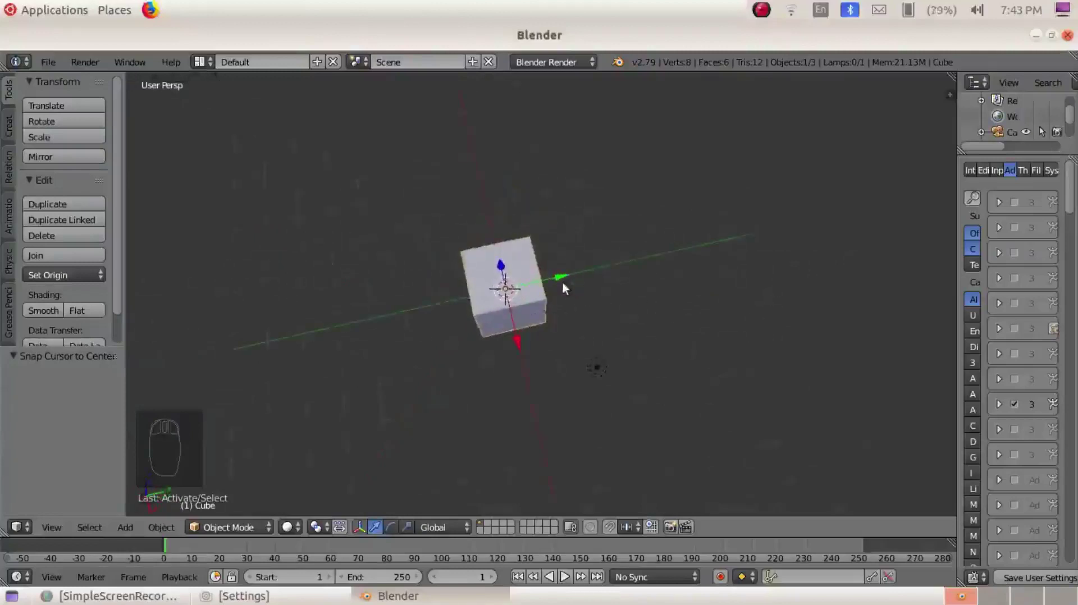
Move the cube along the Y axis, finishing with a shift of about 0.32.
drag(561, 279, 566, 278)
mouse_move(566, 277)
middle_down()
mouse_move(563, 241)
mouse_move(545, 227)
mouse_move(567, 271)
middle_up()
mouse_move(560, 264)
mouse_down()
mouse_move(768, 243)
mouse_move(807, 267)
mouse_move(565, 278)
mouse_up()
middle_drag(564, 278, 393, 259)
middle_drag(816, 335, 542, 293)
middle_drag(526, 181, 546, 227)
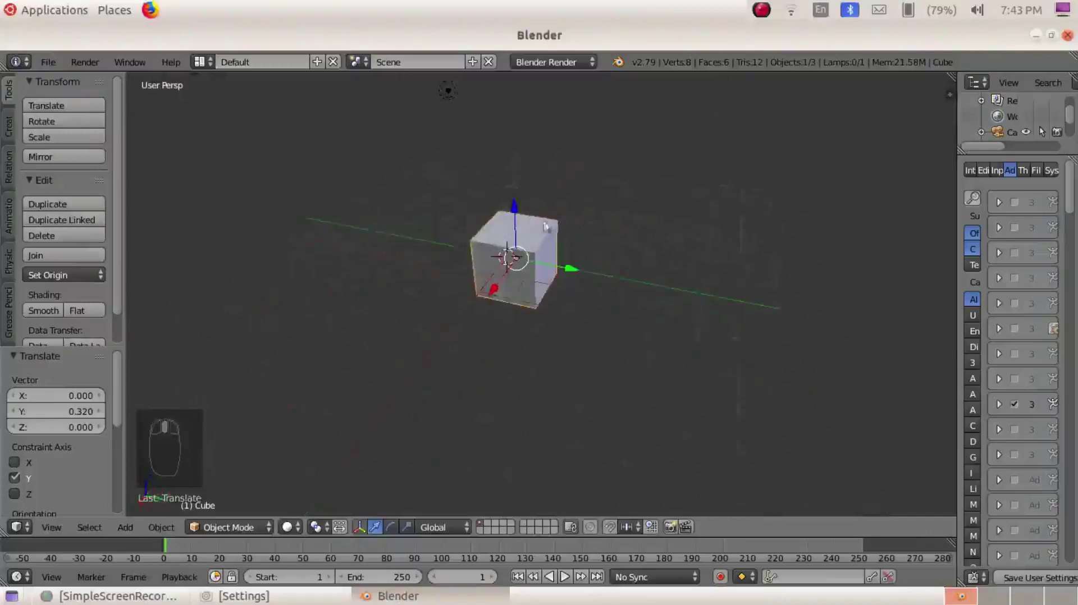
middle_drag(573, 335, 749, 333)
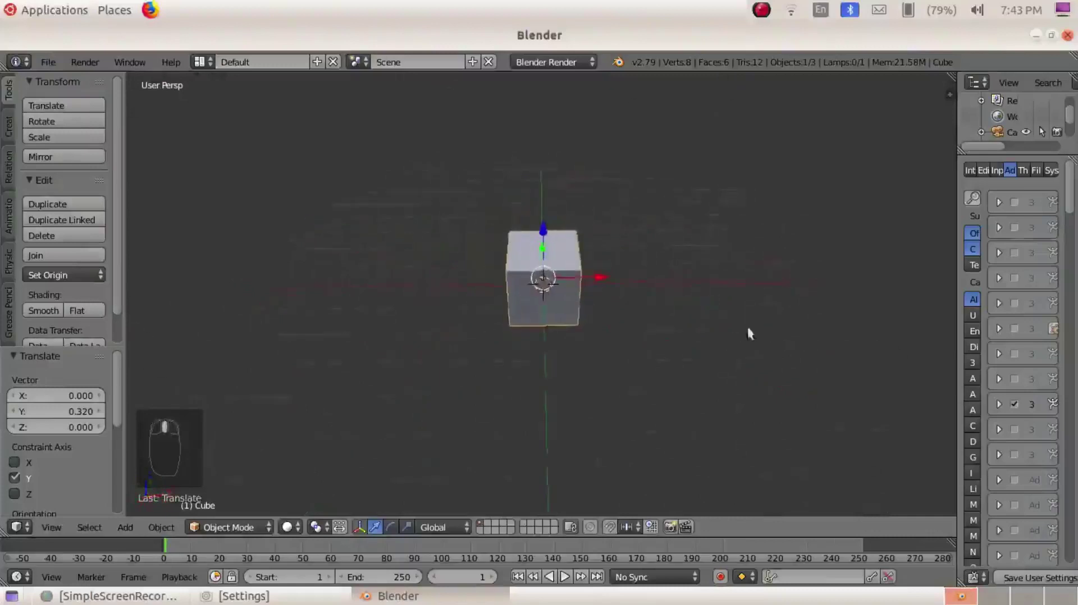
Move the cube along the X axis, finishing with a shift of about -0.24.
middle_drag(604, 279, 601, 269)
drag(585, 284, 510, 255)
drag(374, 283, 579, 328)
middle_drag(855, 303, 668, 285)
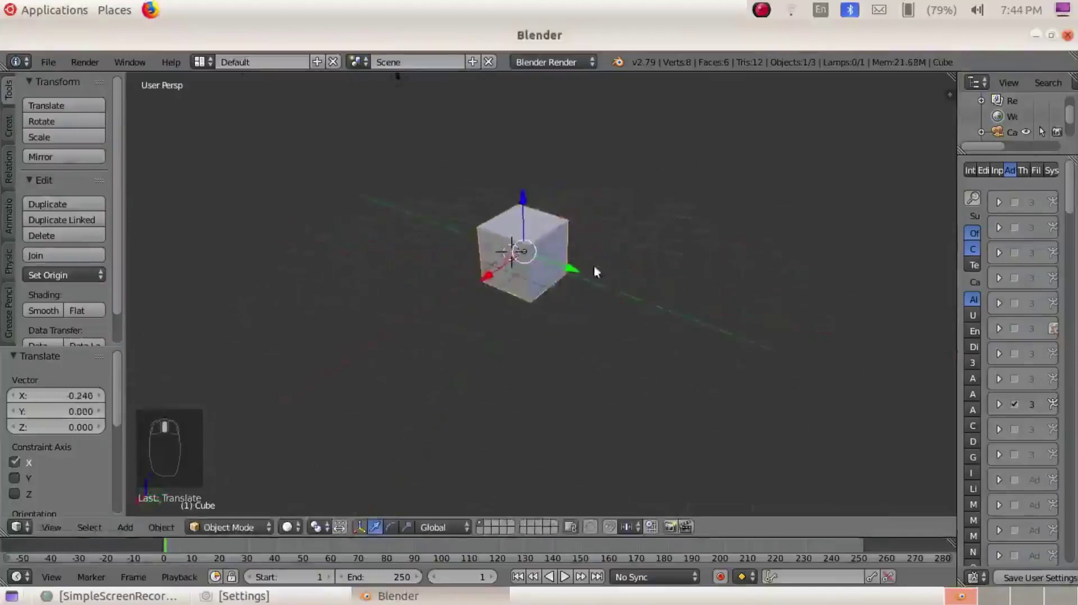
Move the cube back along the Y axis by about -0.617.
middle_drag(596, 272, 590, 287)
drag(569, 276, 519, 314)
middle_drag(520, 313, 566, 310)
middle_drag(616, 169, 565, 250)
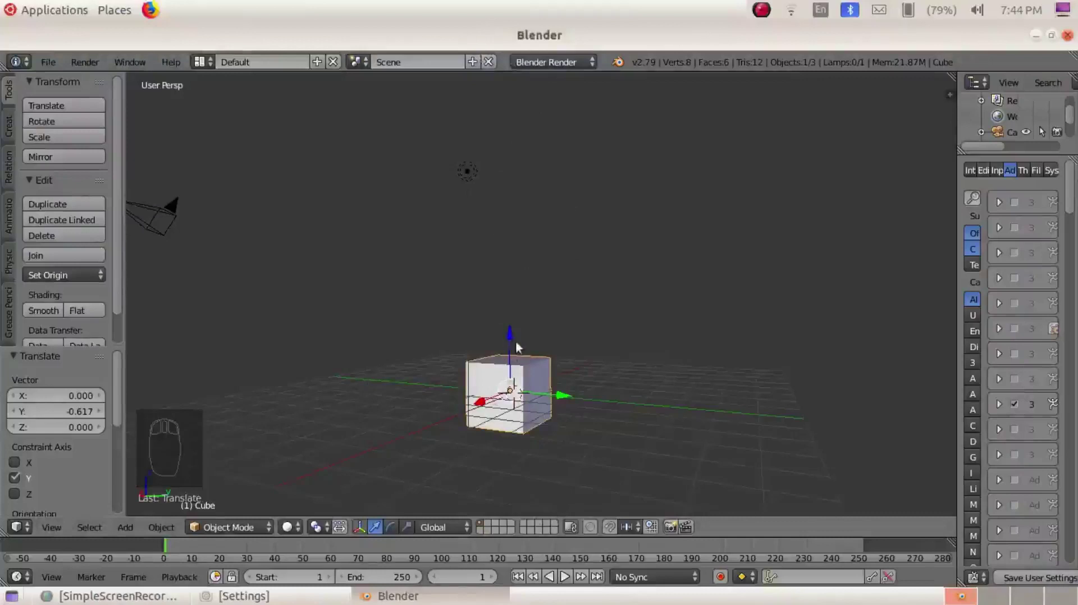
Lower the cube along the Z axis and raise it again by about 0.876.
drag(509, 341, 543, 353)
middle_drag(545, 354, 597, 358)
mouse_move(524, 309)
mouse_down()
mouse_move(526, 259)
mouse_move(531, 306)
mouse_up()
middle_drag(528, 305, 584, 320)
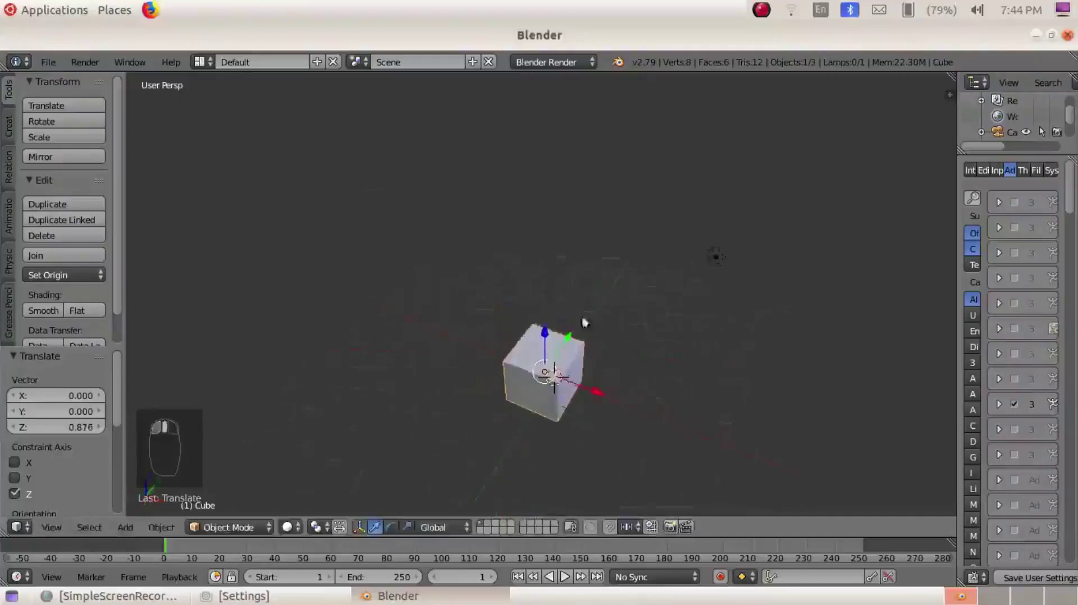
Nudge the cube up along the Z axis by about 0.044.
mouse_move(558, 347)
mouse_down()
mouse_move(548, 355)
mouse_move(548, 339)
mouse_up()
middle_drag(548, 340, 447, 340)
middle_drag(708, 360, 825, 383)
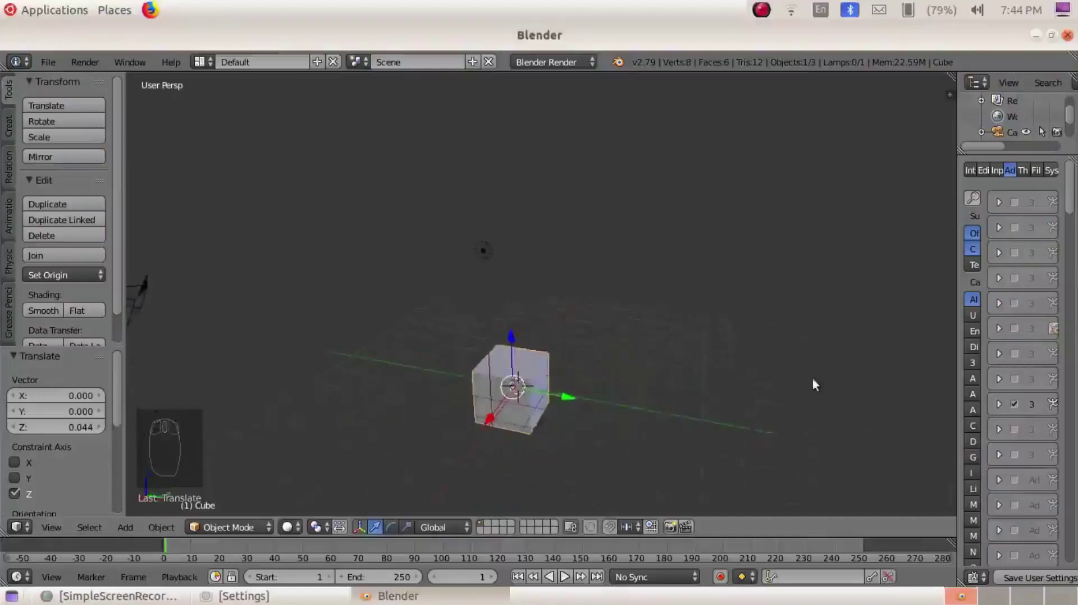
Examine the cube's position relative to the 3D cursor and grid, up close and from farther away.
middle_drag(642, 399, 622, 373)
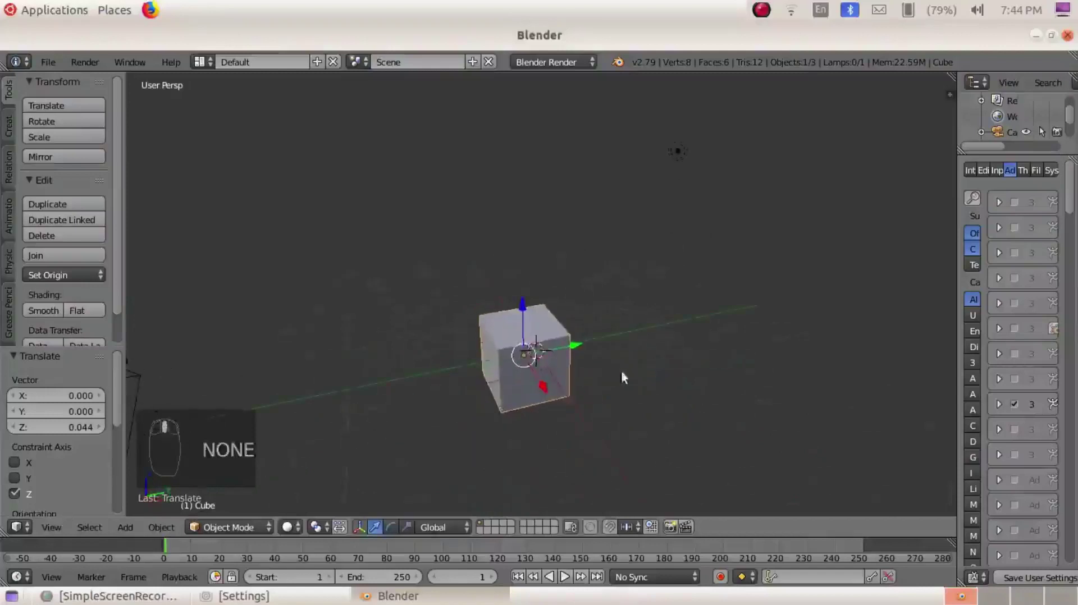
middle_click(542, 360)
middle_click(542, 360)
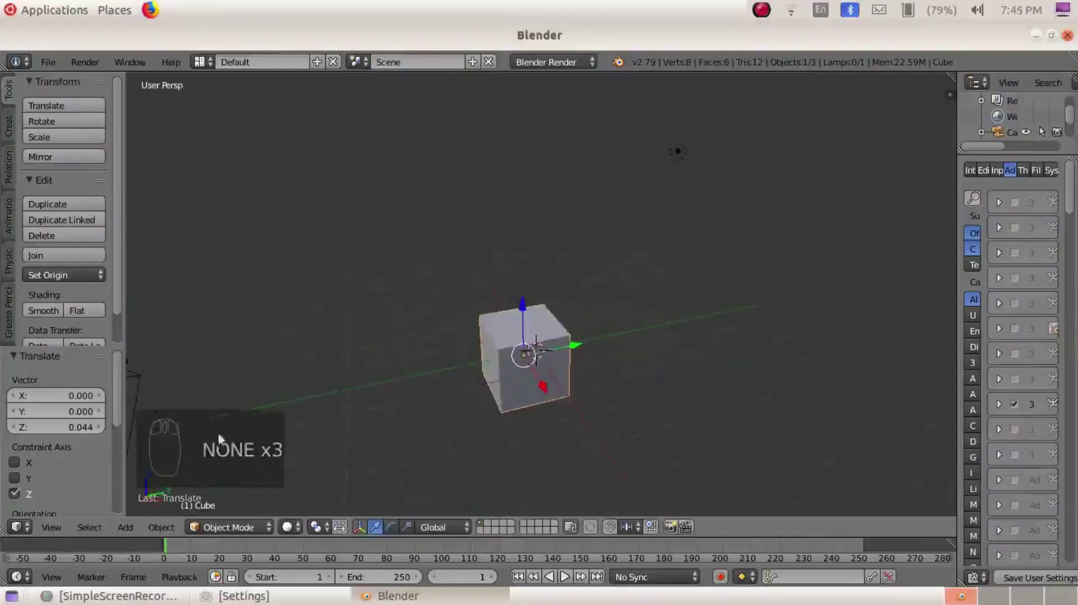
scroll(601, 351, up, 3)
middle_drag(659, 350, 602, 371)
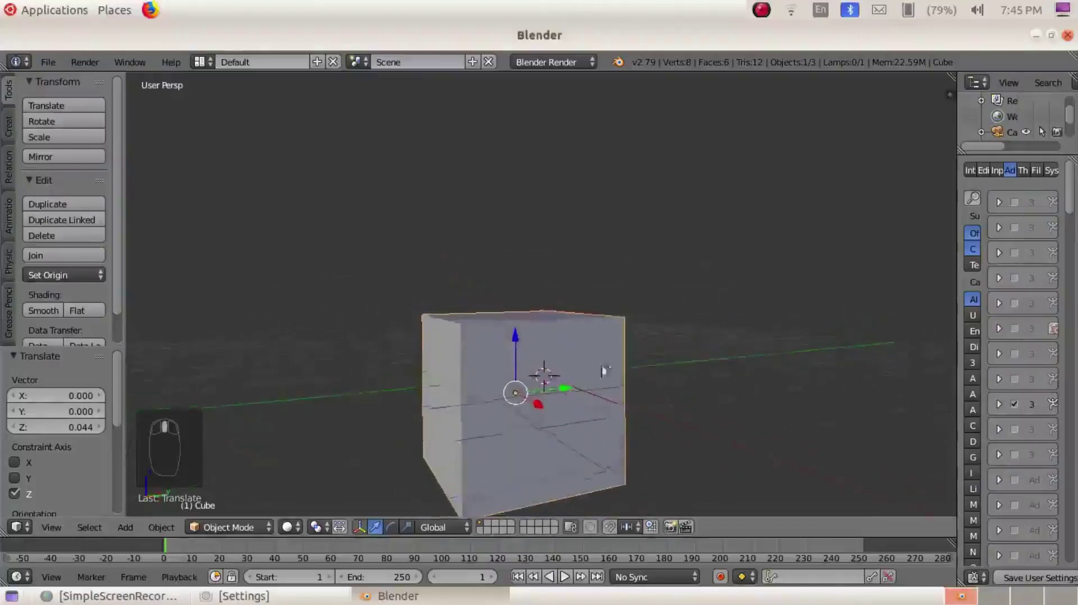
scroll(603, 371, down, 5)
middle_drag(523, 393, 547, 378)
scroll(547, 378, down, 1)
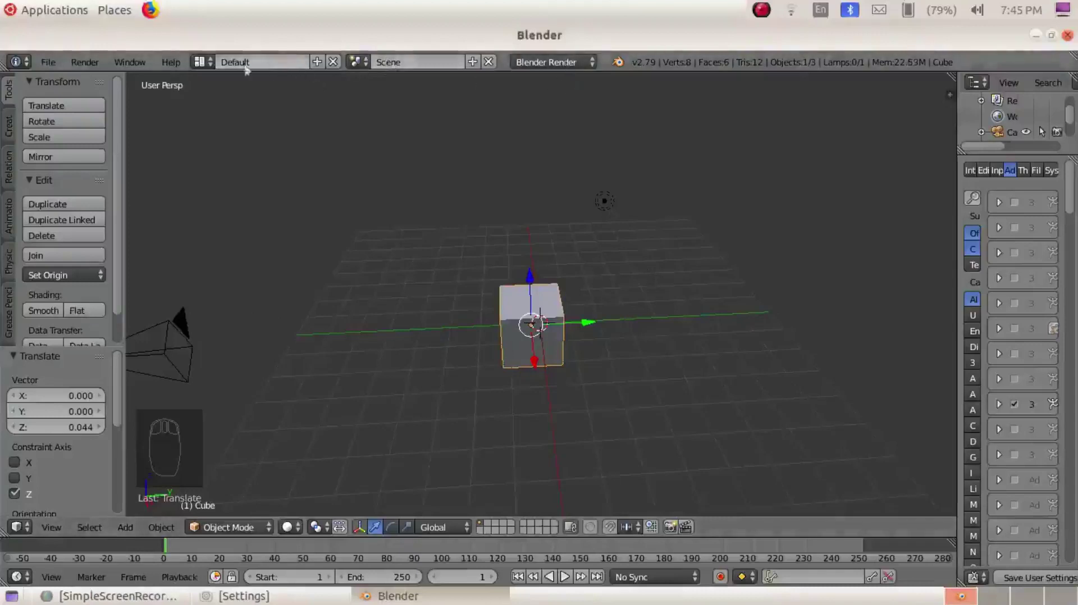
click(410, 63)
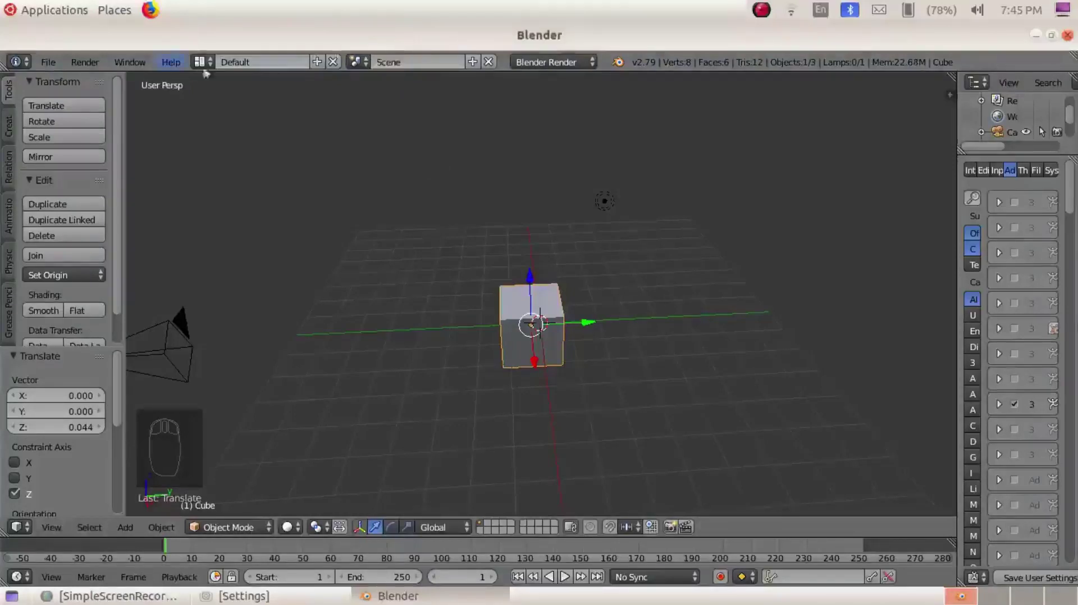
click(244, 62)
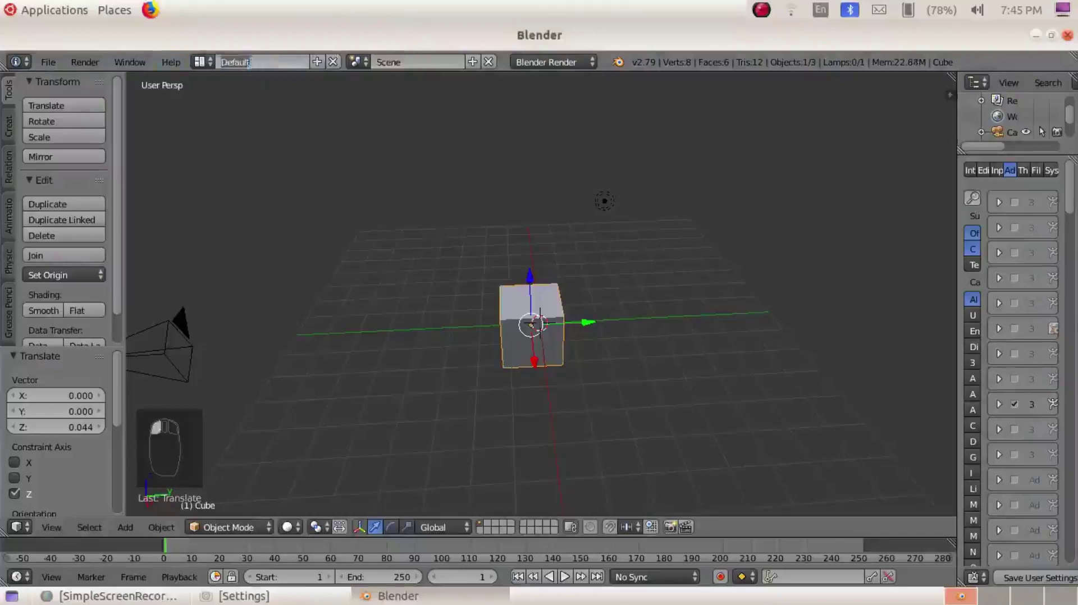
drag(249, 62, 253, 63)
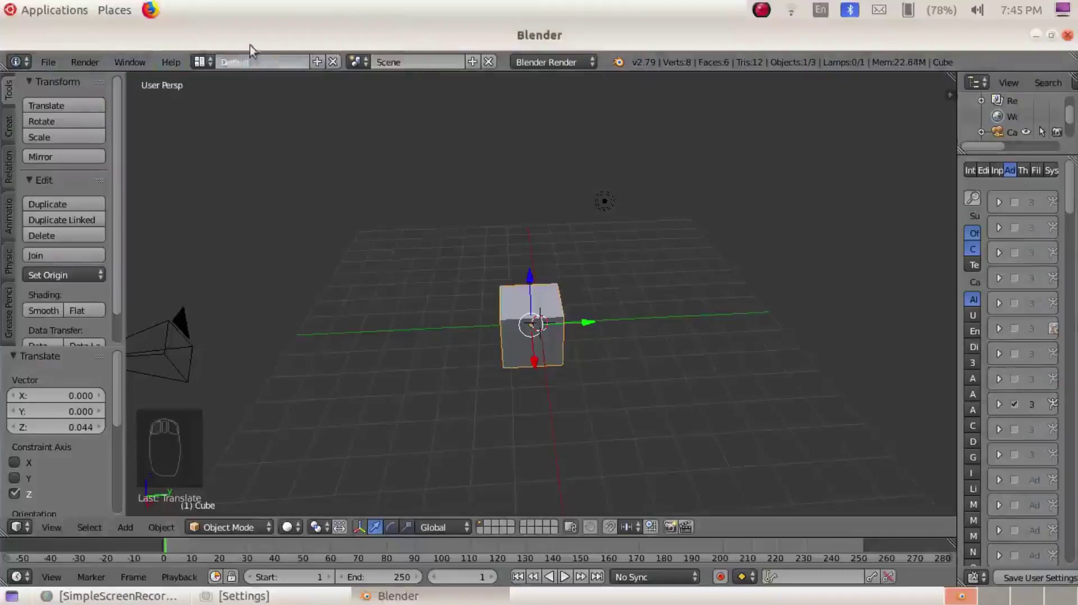
click(424, 62)
click(405, 62)
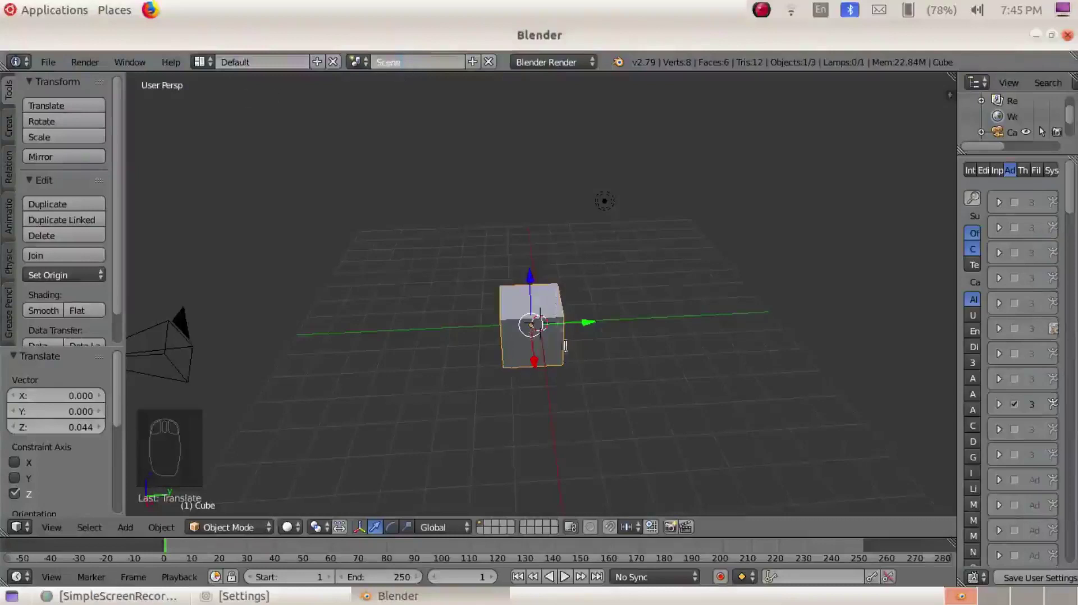
Place the 3D cursor at several empty spots on both sides of the cube.
click(437, 312)
mouse_move(437, 312)
alt+mouse_down()
mouse_move(433, 328)
mouse_move(590, 265)
mouse_move(467, 302)
mouse_move(416, 351)
mouse_move(422, 386)
mouse_move(479, 466)
mouse_move(784, 339)
mouse_move(638, 303)
mouse_move(440, 345)
mouse_move(440, 309)
alt+mouse_up()
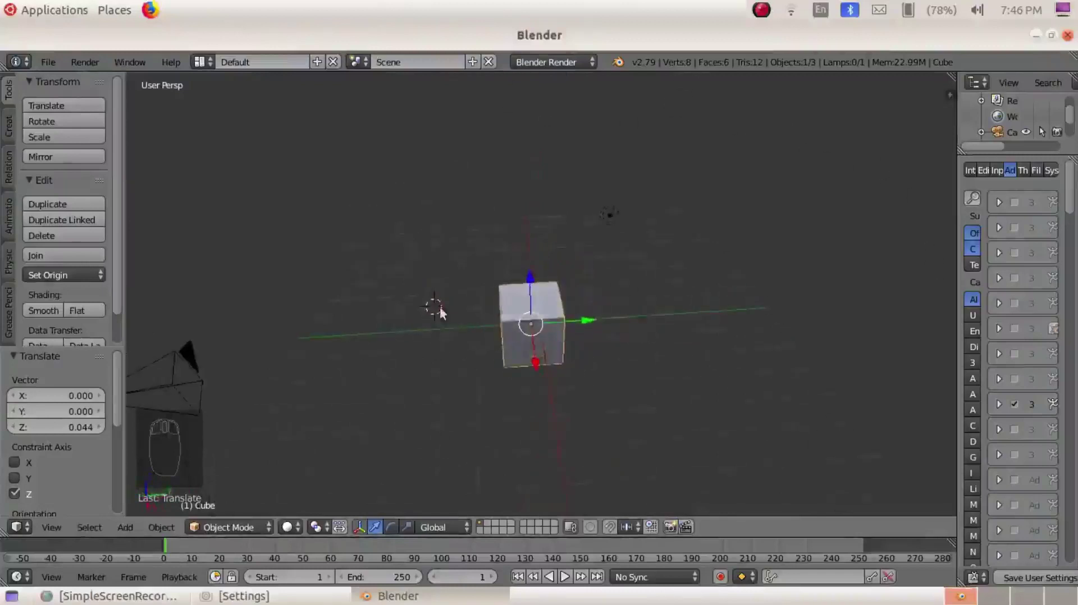
scroll(438, 313, up, 3)
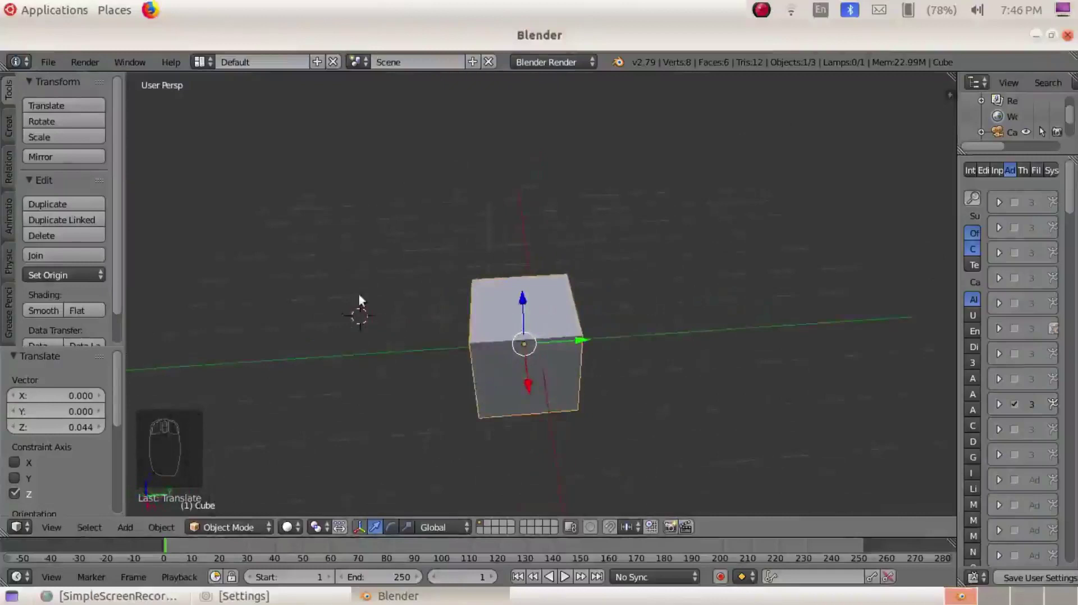
click(412, 239)
middle_drag(363, 285, 418, 241)
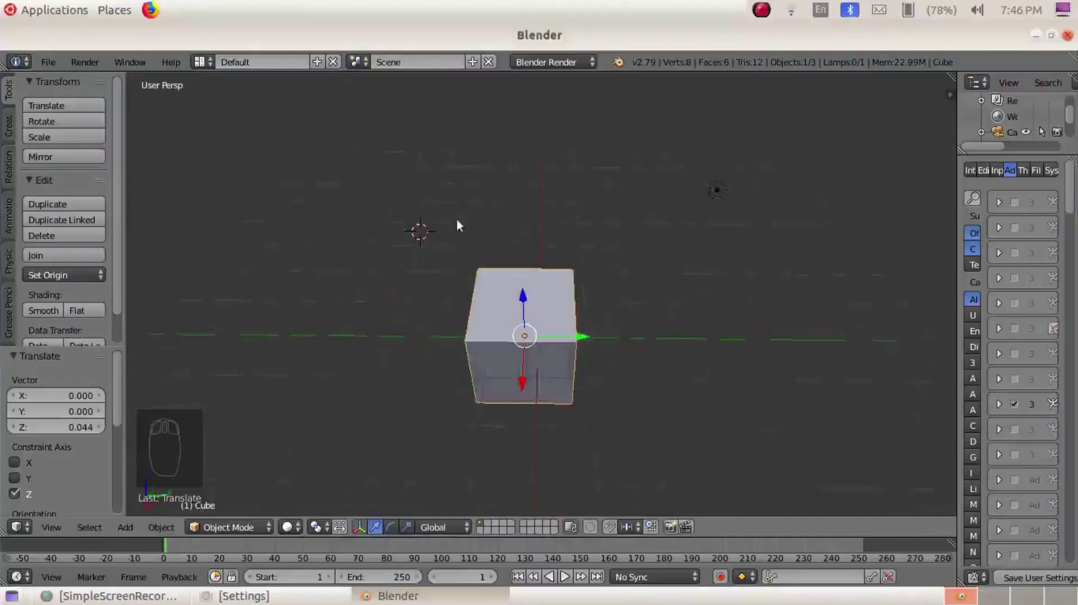
click(732, 285)
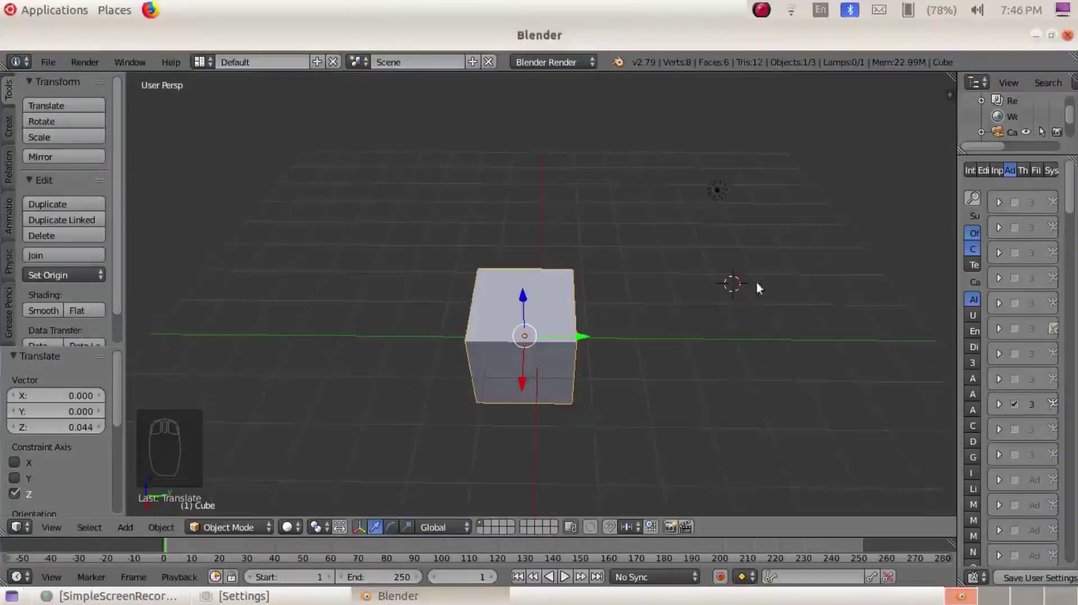
Reposition the 3D cursor around the cube, ending in front of it on the camera's side.
scroll(750, 292, down, 4)
middle_drag(757, 278, 574, 328)
click(476, 267)
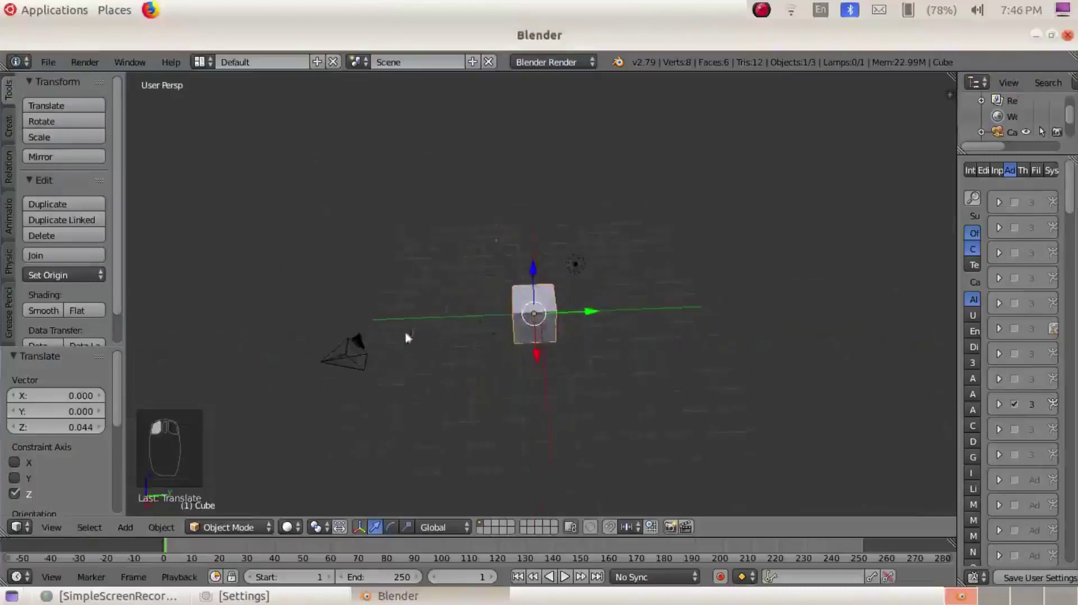
drag(637, 382, 623, 262)
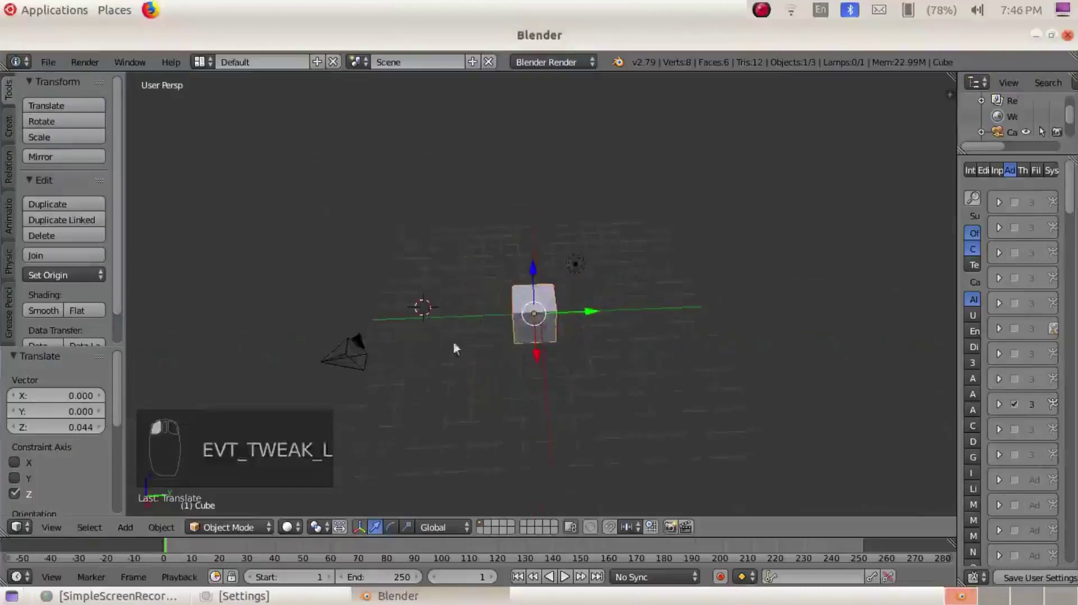
drag(454, 338, 476, 380)
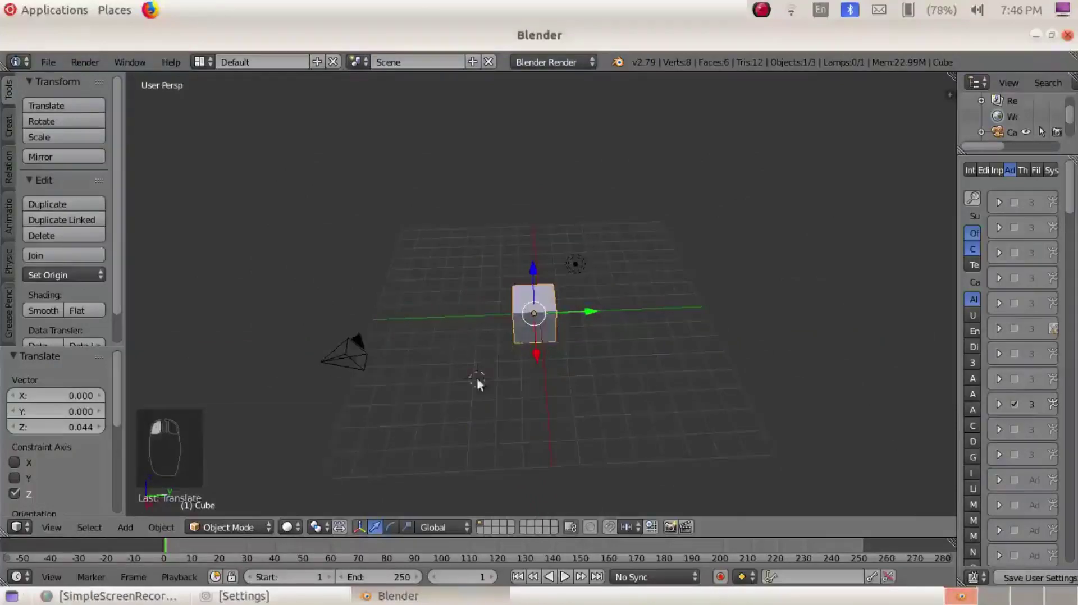
Place the 3D cursor in front of the cube and at an empty spot behind it, and view it from several angles.
drag(402, 372, 592, 389)
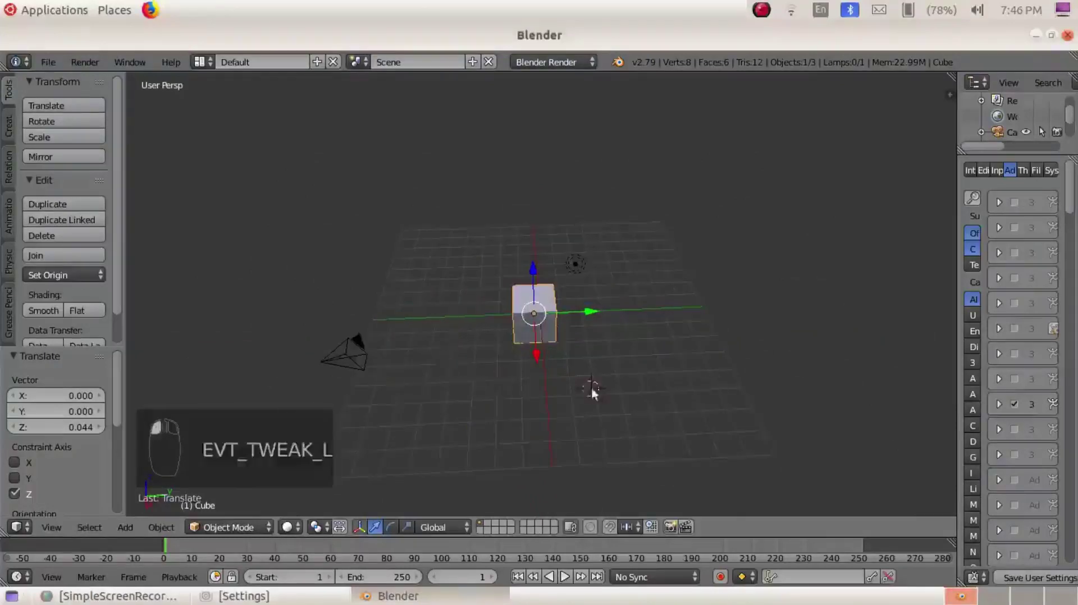
middle_drag(657, 306, 632, 349)
scroll(638, 320, up, 2)
click(586, 210)
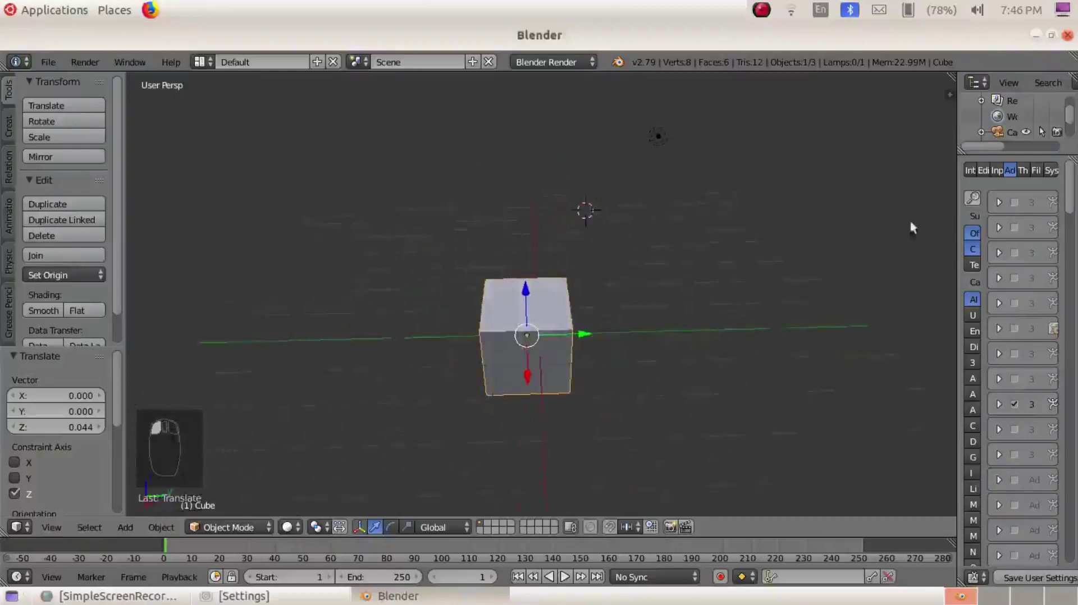
middle_drag(614, 364, 488, 365)
middle_drag(332, 190, 456, 193)
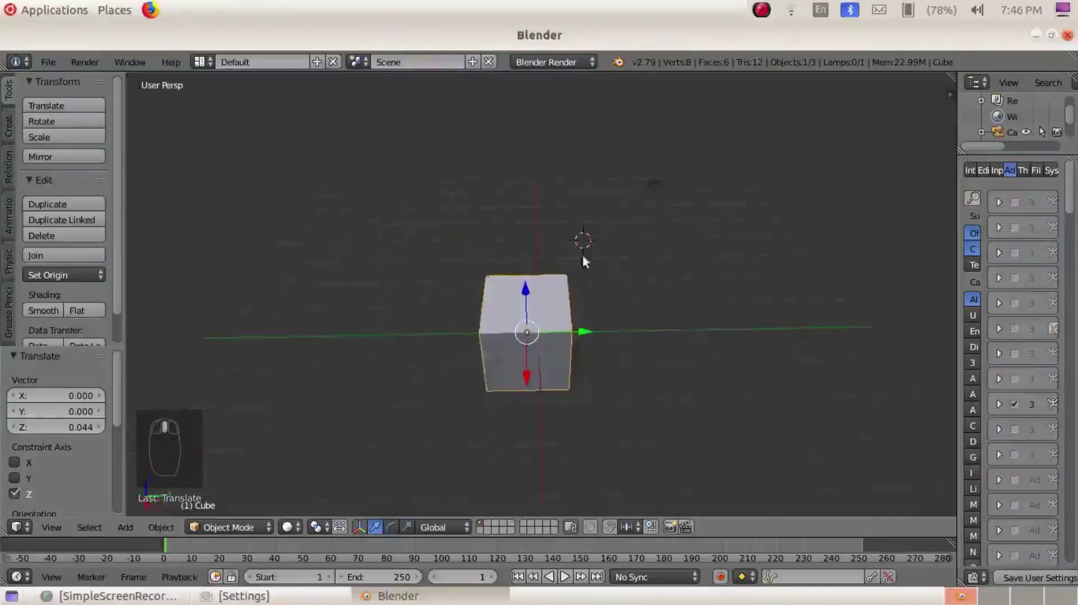
middle_drag(582, 257, 597, 187)
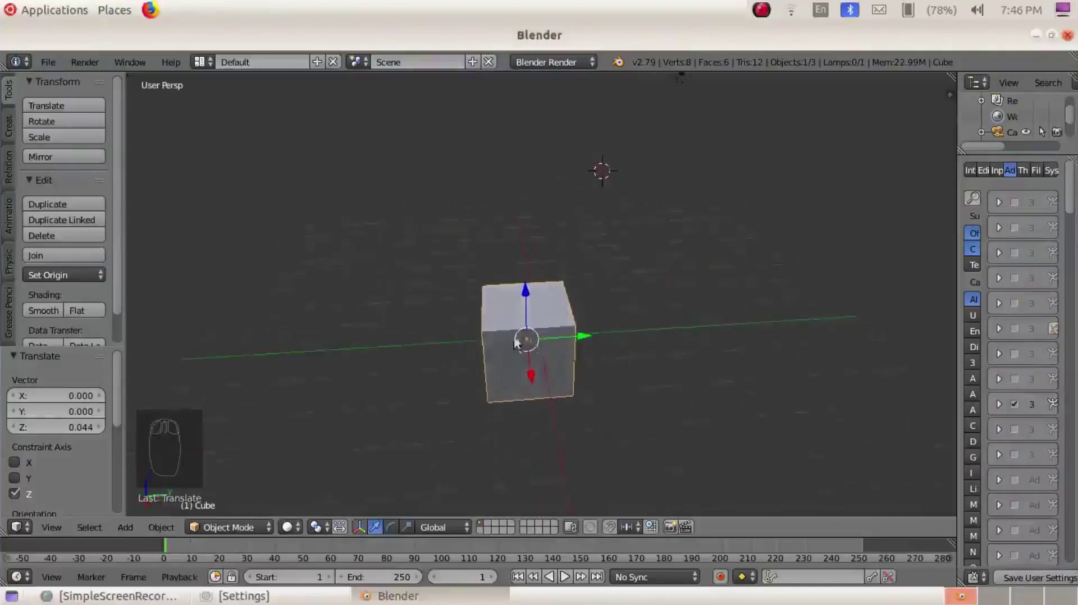
middle_drag(589, 177, 627, 189)
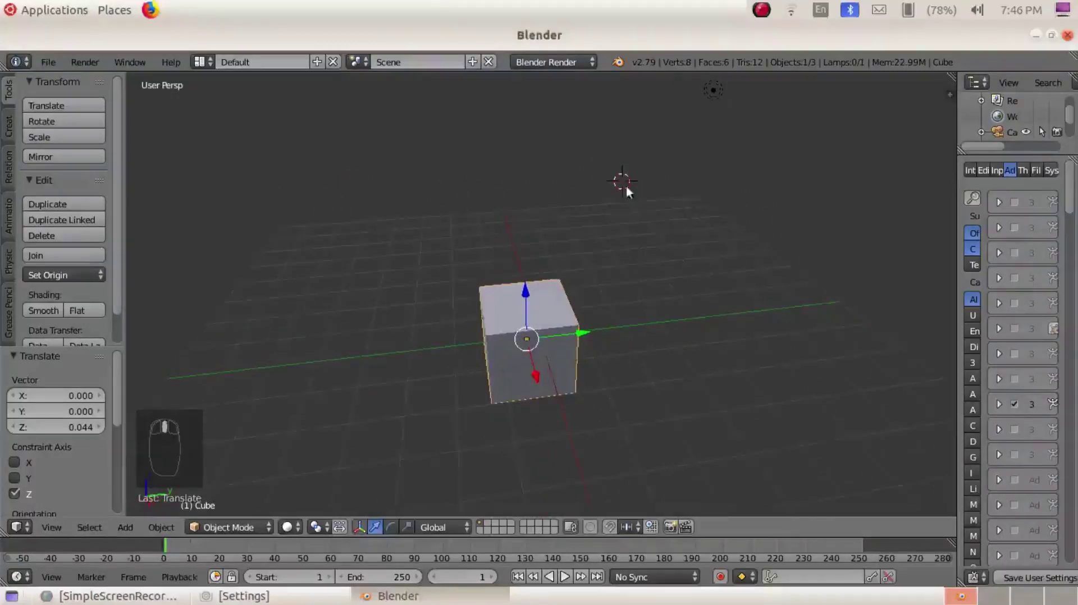
Place the 3D cursor over the cube's origin and check its real depth from other angles, up close and farther away.
click(527, 340)
middle_drag(546, 380, 723, 345)
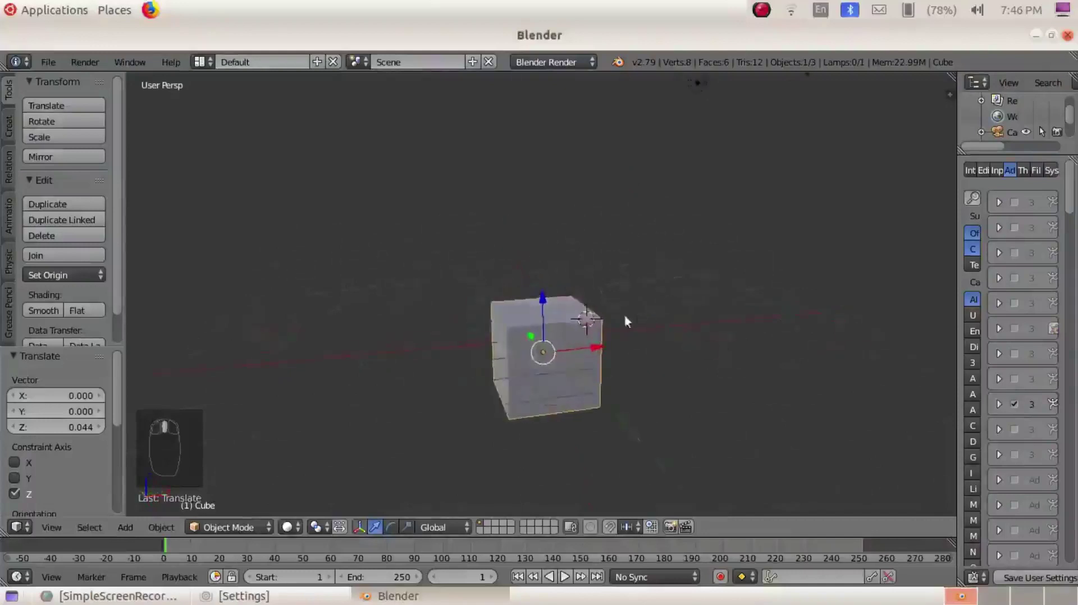
scroll(627, 325, up, 6)
middle_drag(547, 423, 575, 384)
scroll(531, 416, down, 4)
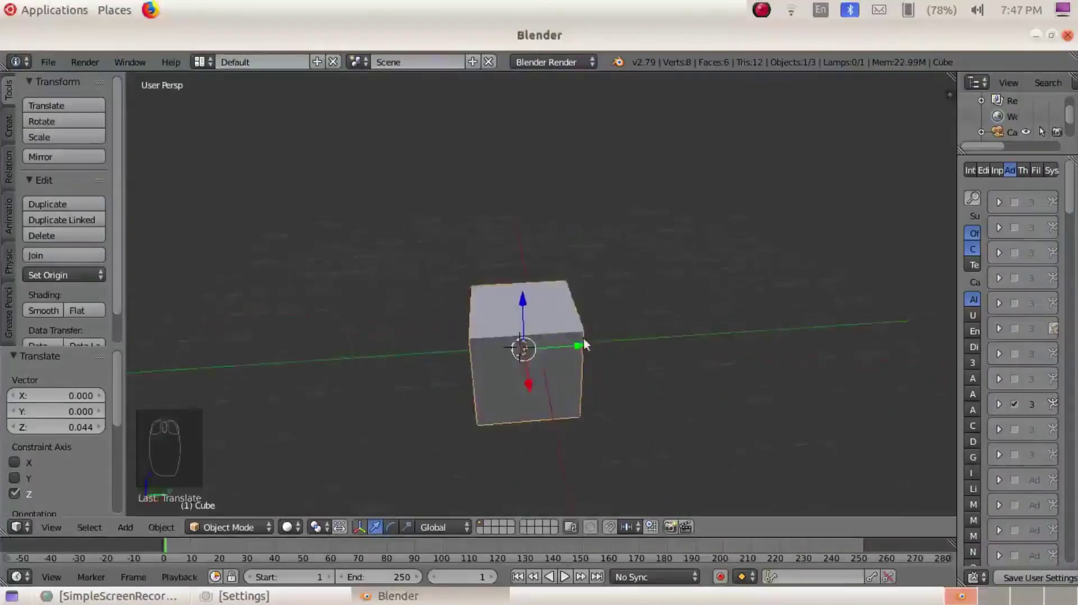
Move the cube along the Y axis by about -2.334.
drag(583, 345, 468, 351)
middle_drag(639, 391, 580, 353)
Place the 3D cursor by eye where the red and green axis lines cross, and check its position from other angles.
click(534, 362)
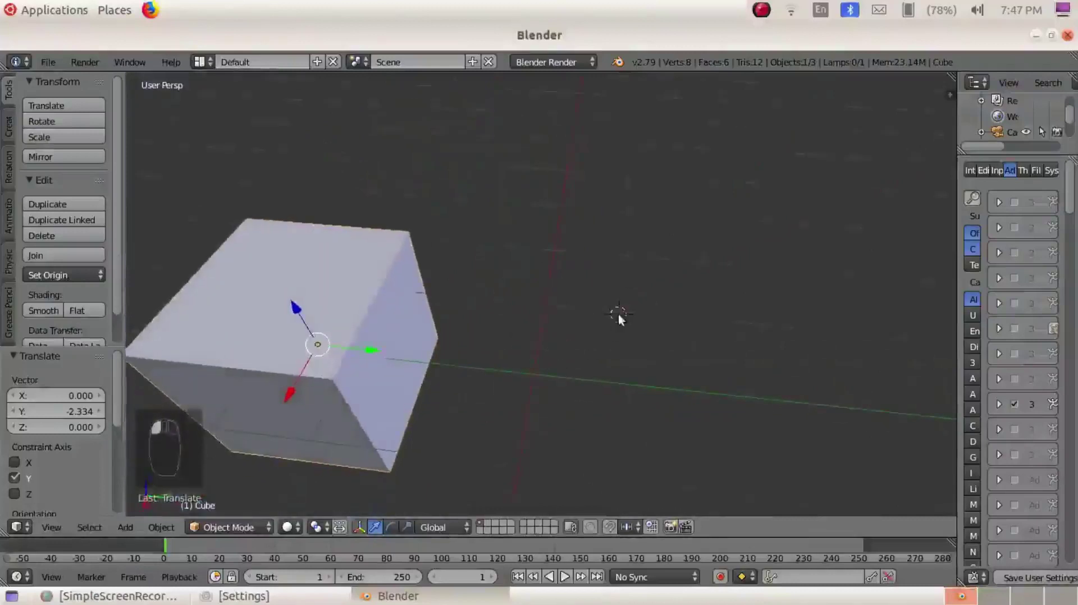
click(498, 362)
click(530, 374)
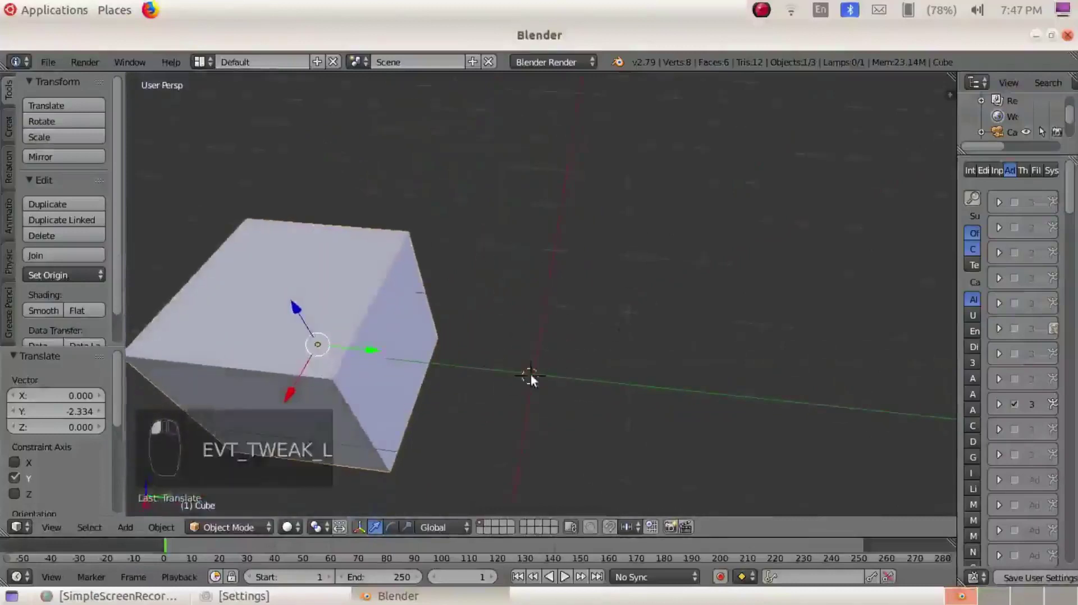
middle_drag(599, 365, 661, 256)
middle_drag(609, 402, 615, 371)
middle_drag(524, 388, 550, 371)
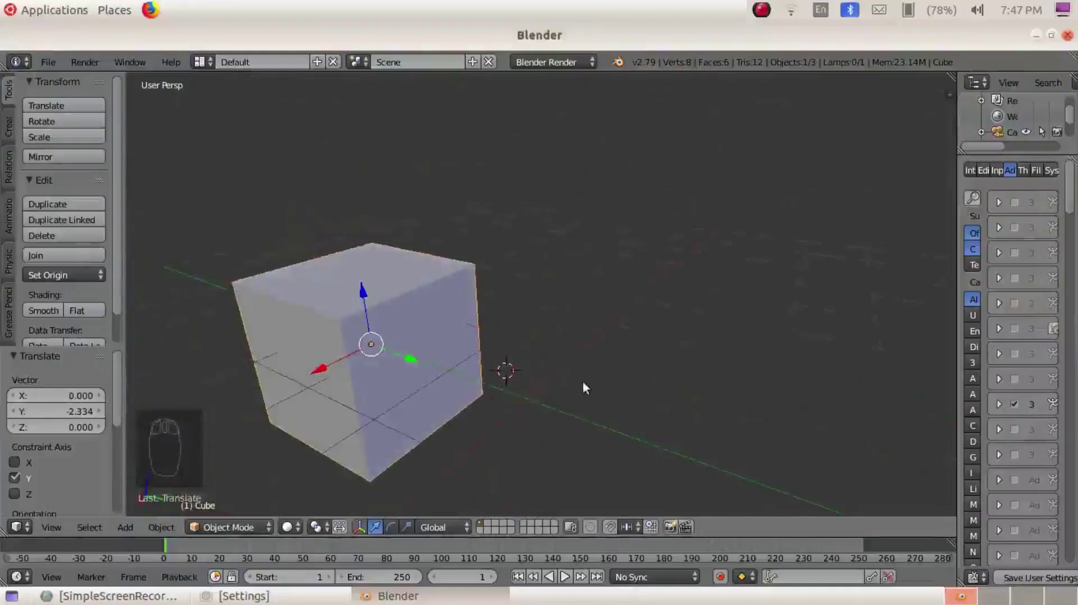
Snap the 3D cursor to the center of the scene and check its position from different views.
key(shift+s)
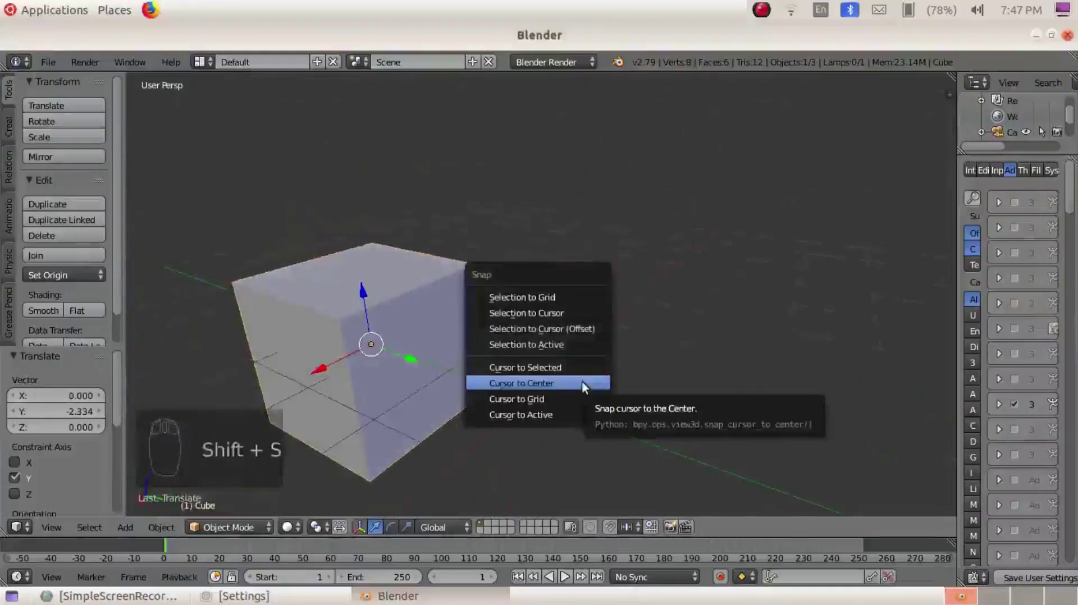
click(582, 383)
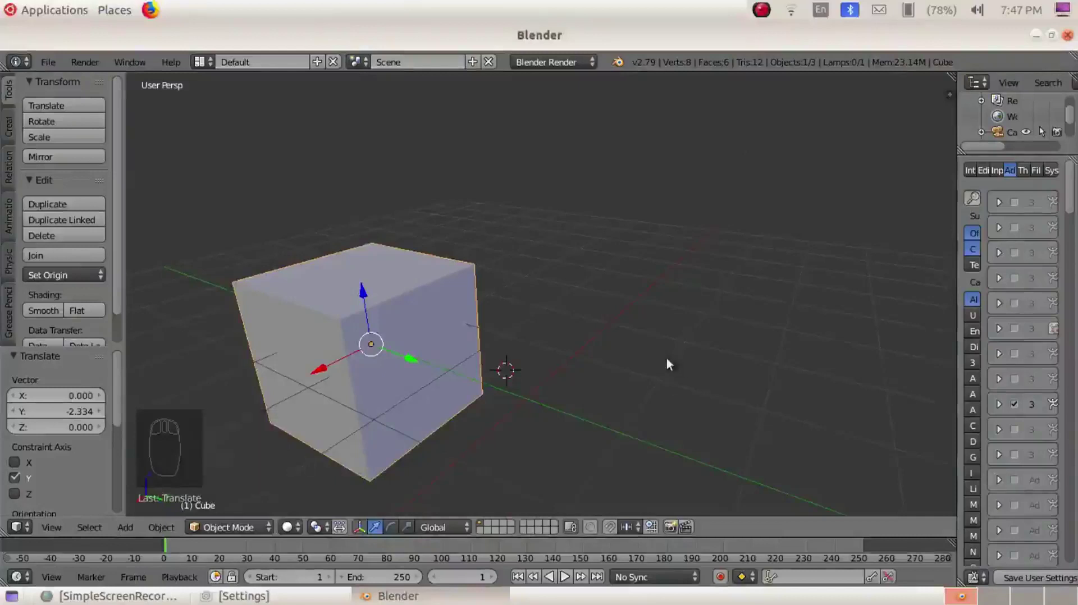
key(shift+s)
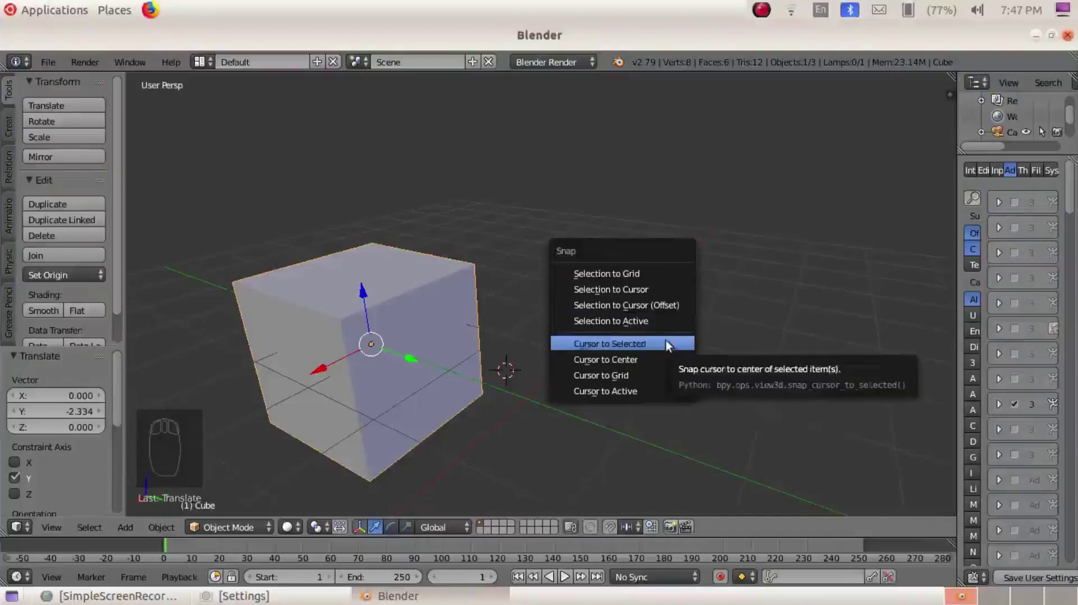
click(635, 362)
middle_drag(501, 433, 532, 435)
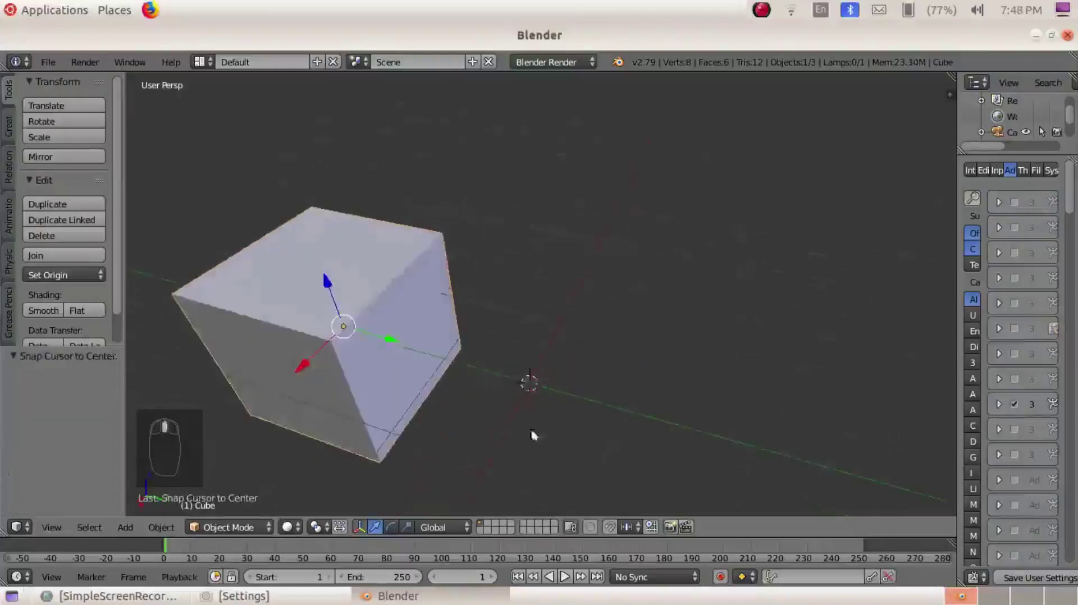
middle_drag(535, 383, 563, 402)
scroll(559, 387, down, 2)
scroll(564, 402, down, 2)
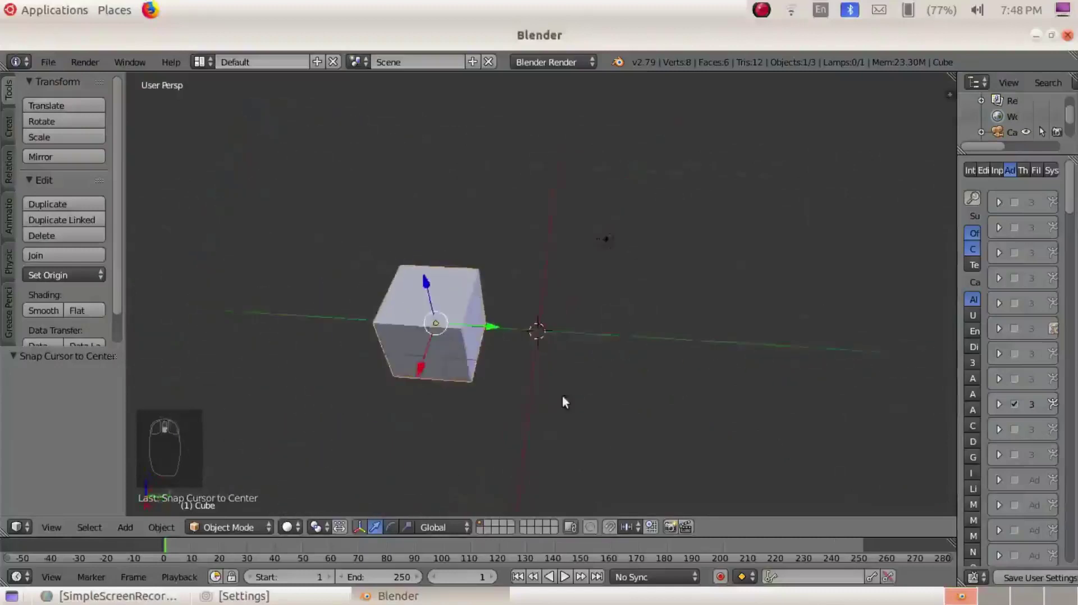
Move the cube along the Y axis by about 2.801, back to the 3D cursor at the scene's center.
middle_drag(611, 332, 510, 344)
drag(493, 341, 605, 331)
scroll(724, 354, down, 3)
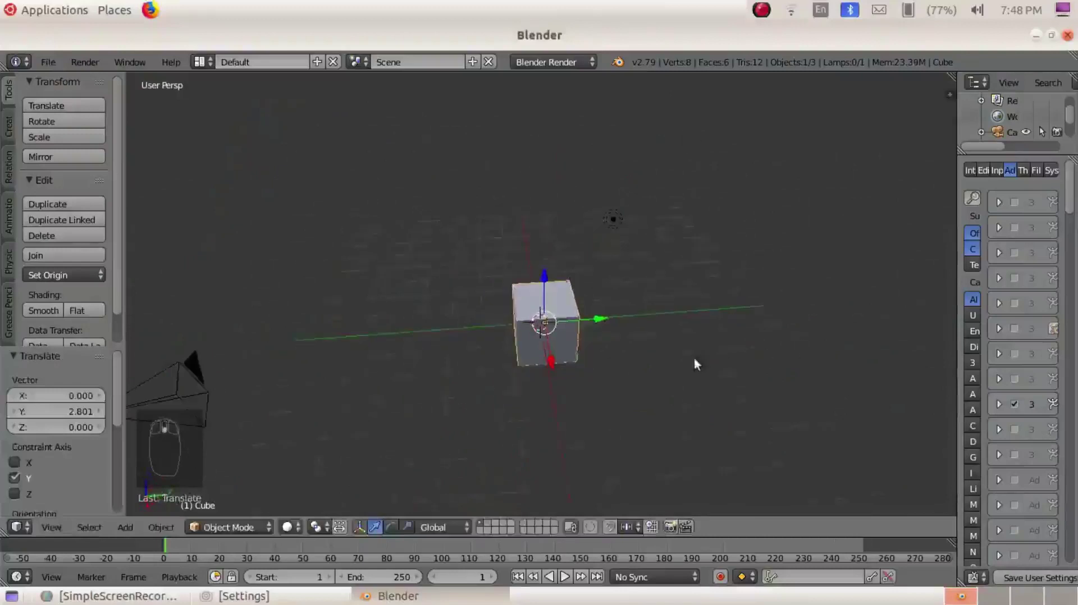
middle_drag(717, 392, 645, 368)
middle_drag(764, 340, 610, 331)
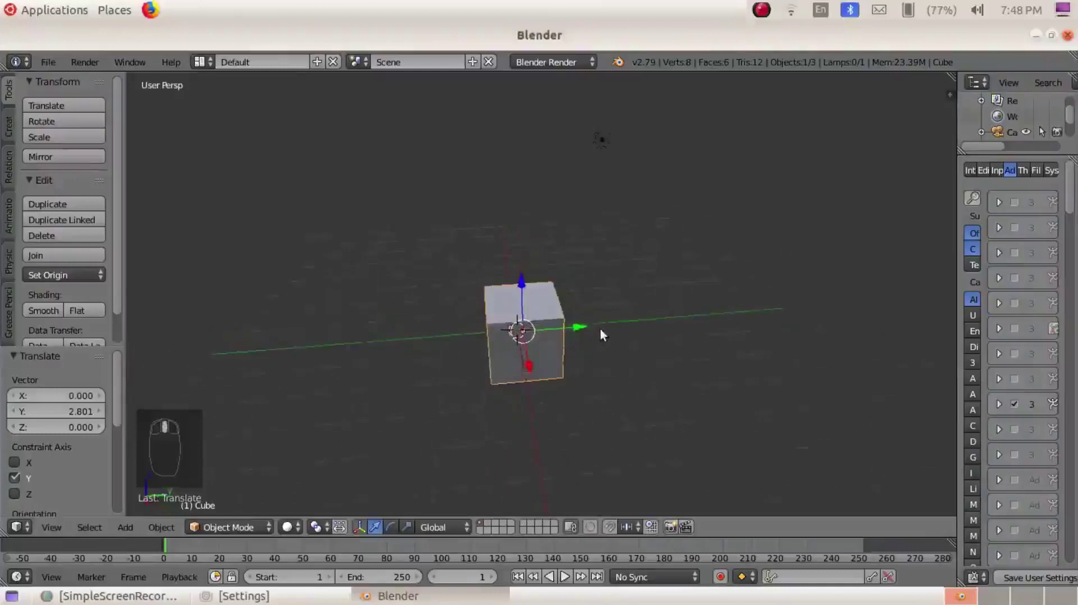
Scale the cube up uniformly by a factor of about 5.406.
key(s)
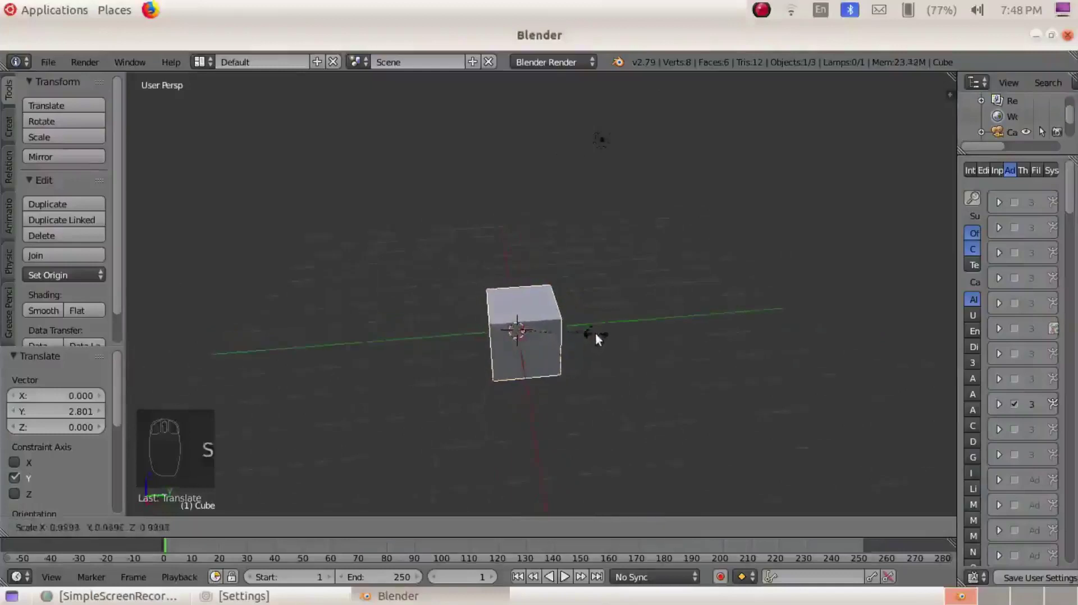
right_click(596, 343)
key(s)
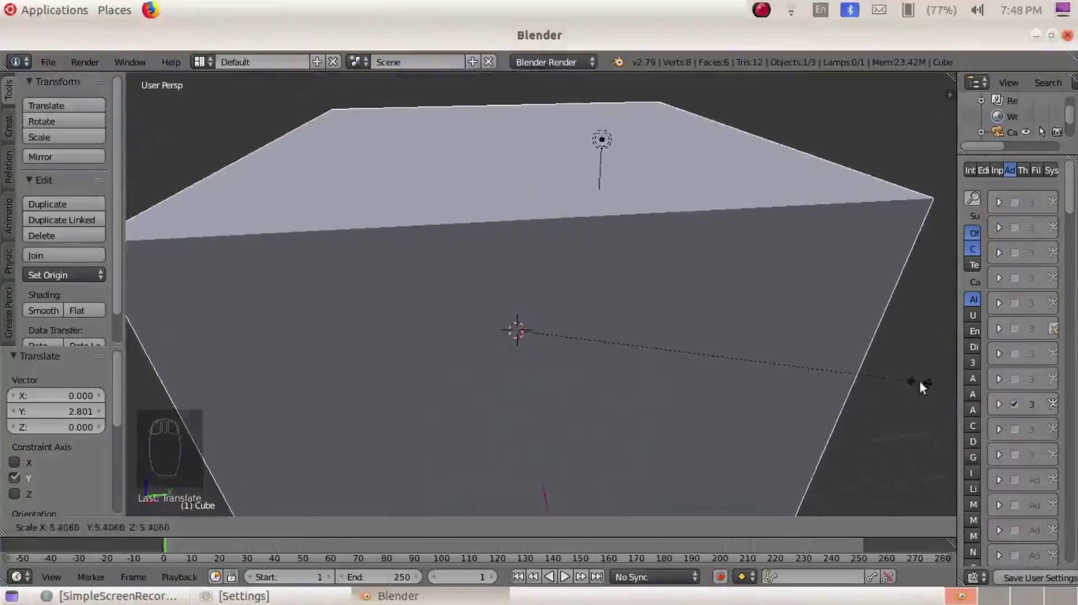
click(920, 384)
scroll(919, 381, down, 8)
middle_drag(919, 381, 730, 407)
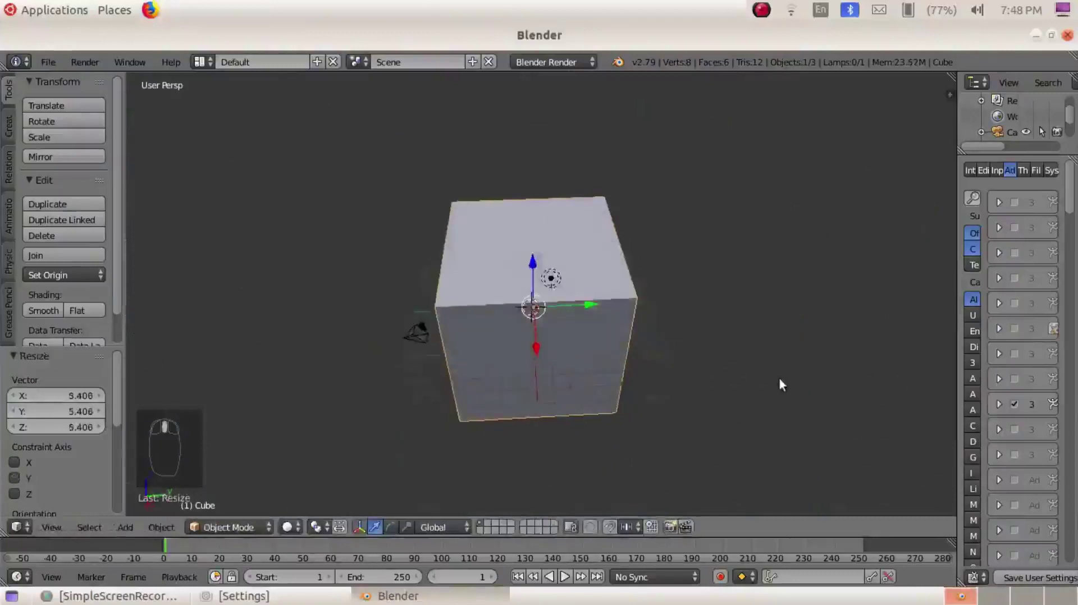
scroll(778, 376, up, 5)
scroll(780, 378, down, 3)
scroll(779, 377, up, 3)
Scale the cube down uniformly by a factor of about 0.040.
key(s)
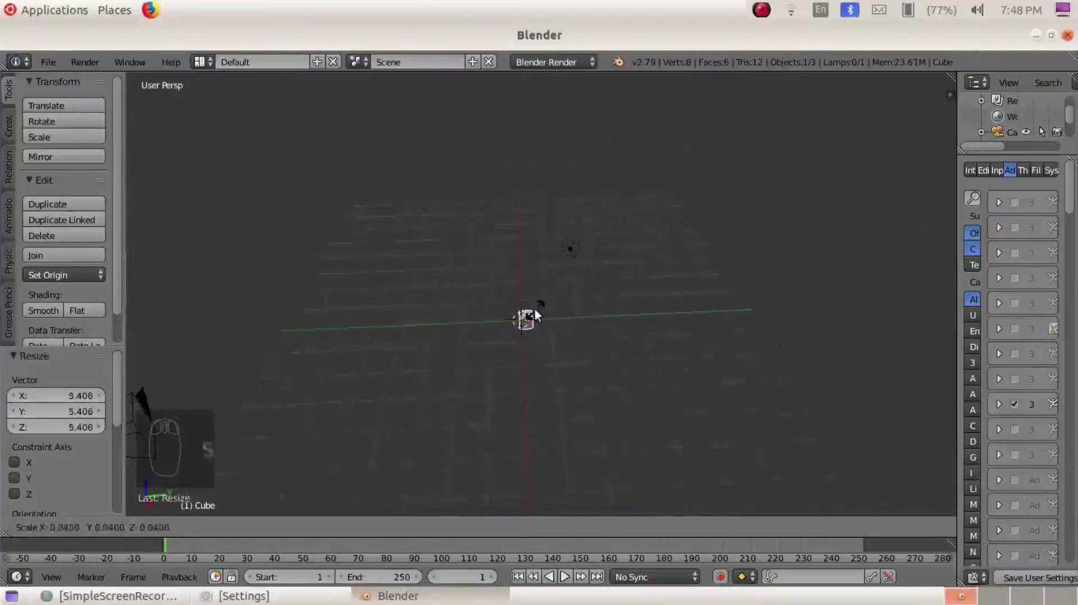
click(535, 308)
scroll(535, 312, up, 2)
middle_drag(537, 314, 526, 377)
scroll(607, 264, up, 2)
middle_drag(713, 301, 633, 325)
scroll(599, 339, down, 3)
Enlarge the tiny cube uniformly by a factor of about 3.538.
key(s)
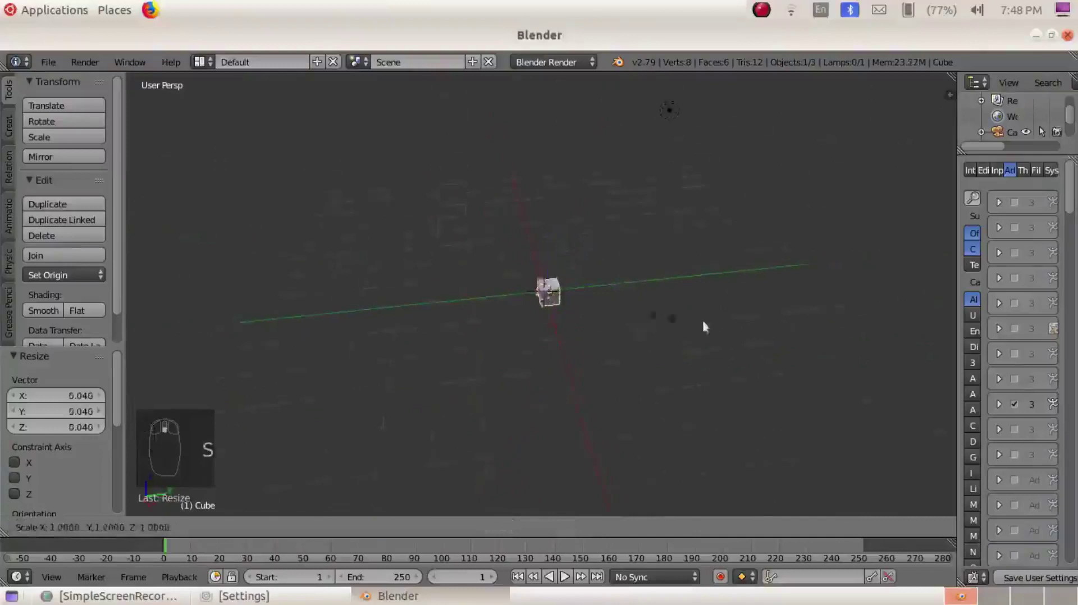
click(848, 339)
middle_drag(644, 279, 693, 303)
Scale the cube up uniformly by a factor of about 3.137.
key(s)
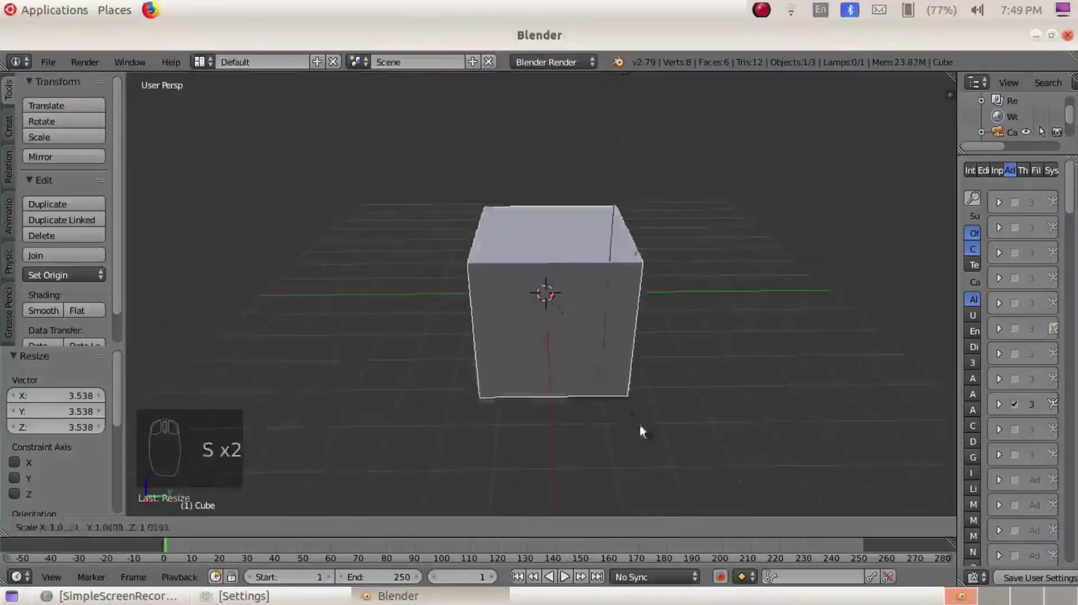
right_click(649, 361)
key(s)
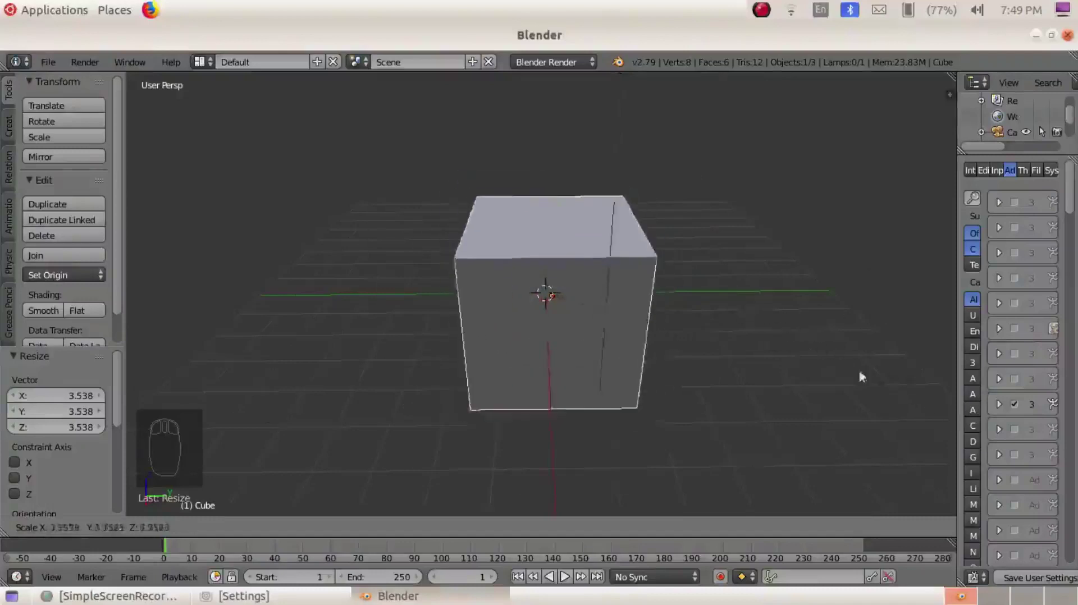
click(905, 382)
middle_drag(739, 352, 715, 359)
Scale the cube down uniformly by a factor of about 0.198, trying out enlargements and cancelling them.
key(s)
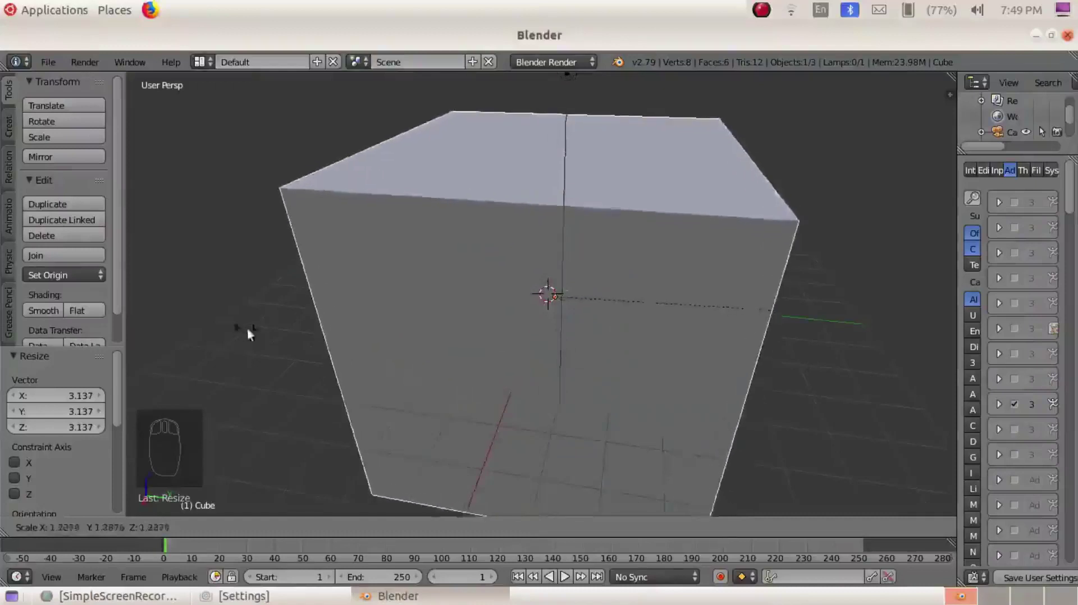
right_click(200, 353)
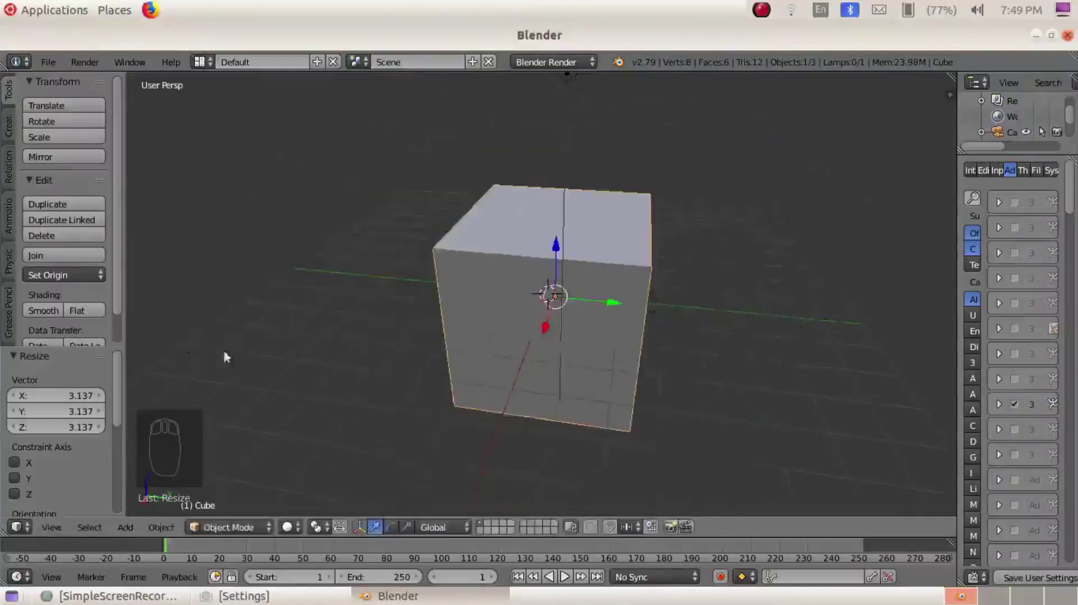
middle_drag(521, 275, 857, 365)
key(s)
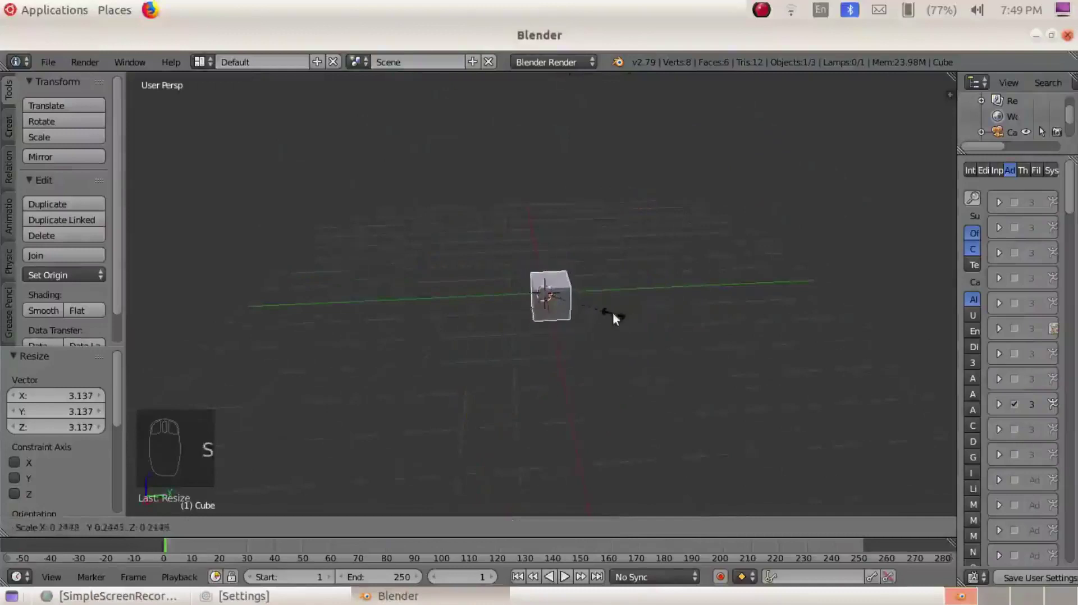
click(611, 312)
middle_drag(617, 307, 605, 274)
scroll(601, 335, up, 2)
key(s)
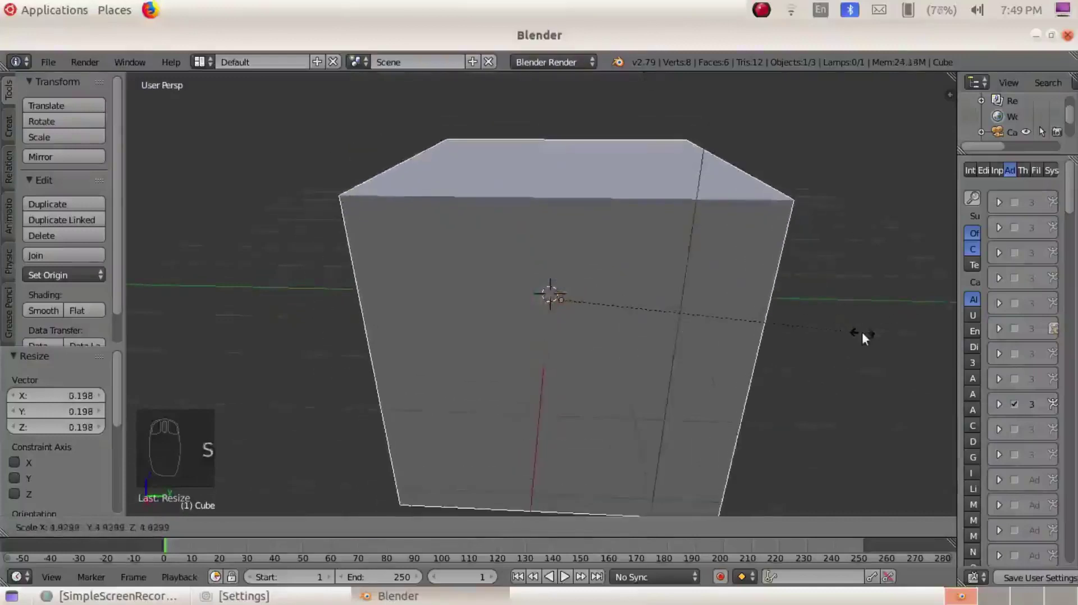
right_click(840, 288)
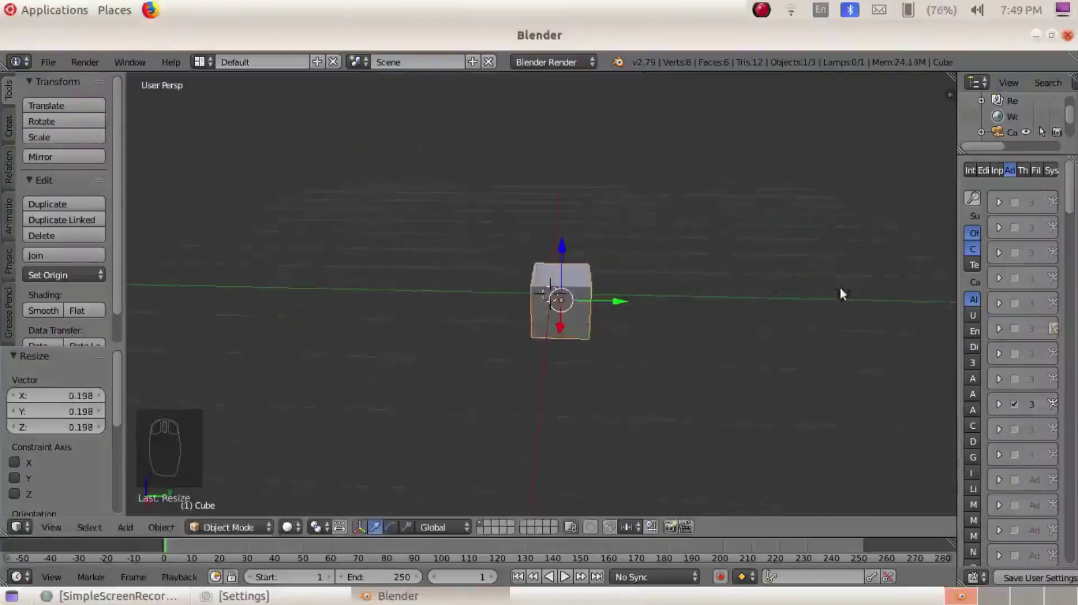
Rotate the cube freely by about 889° without any axis constraint.
middle_drag(637, 336, 537, 337)
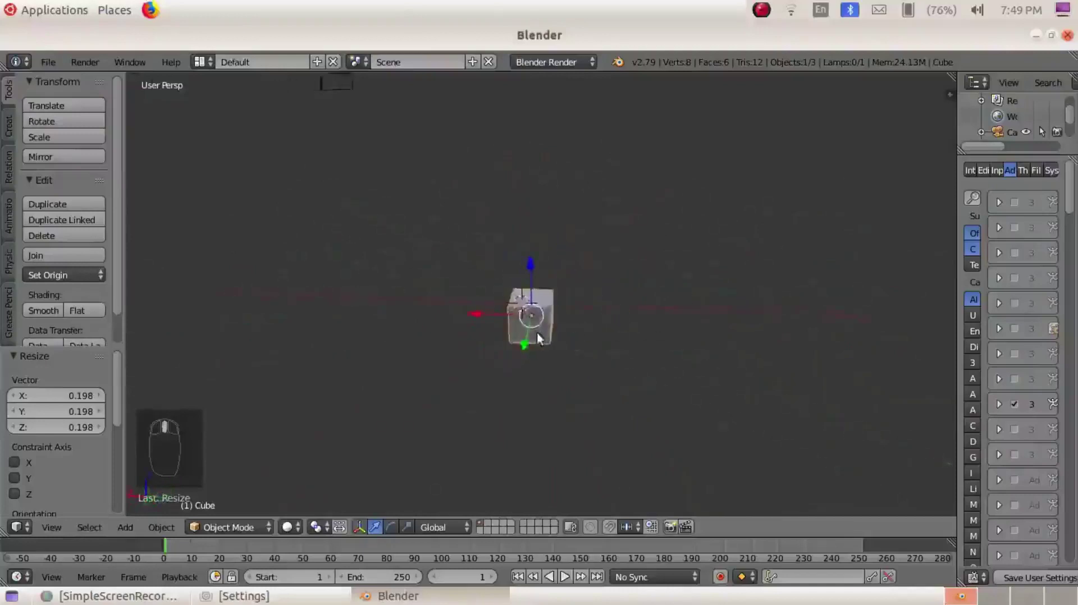
middle_drag(717, 315, 692, 329)
scroll(665, 368, up, 3)
scroll(692, 330, down, 2)
scroll(687, 326, down, 1)
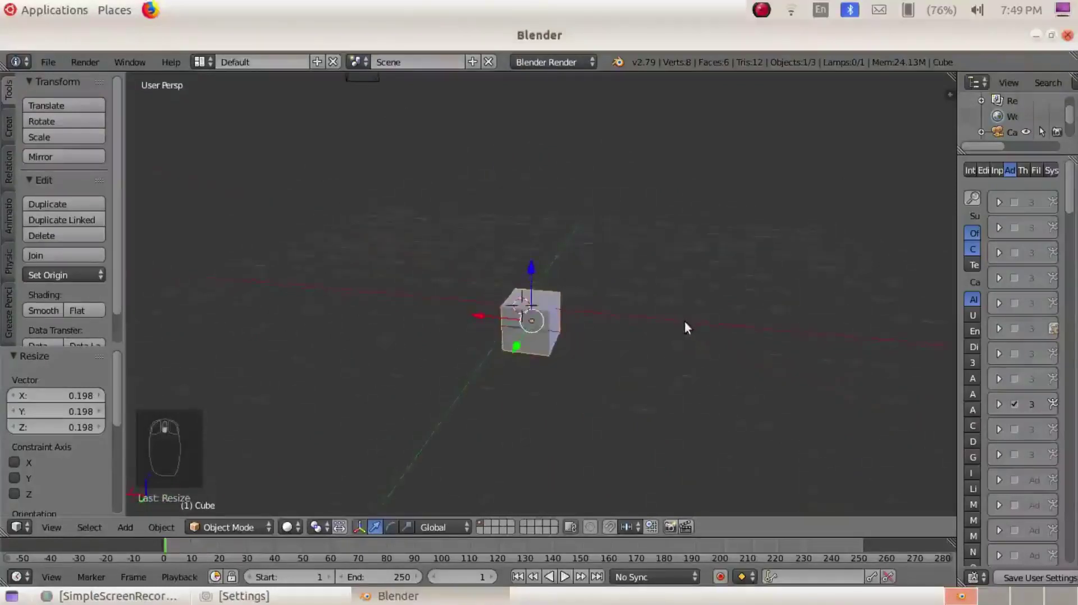
middle_drag(685, 322, 474, 292)
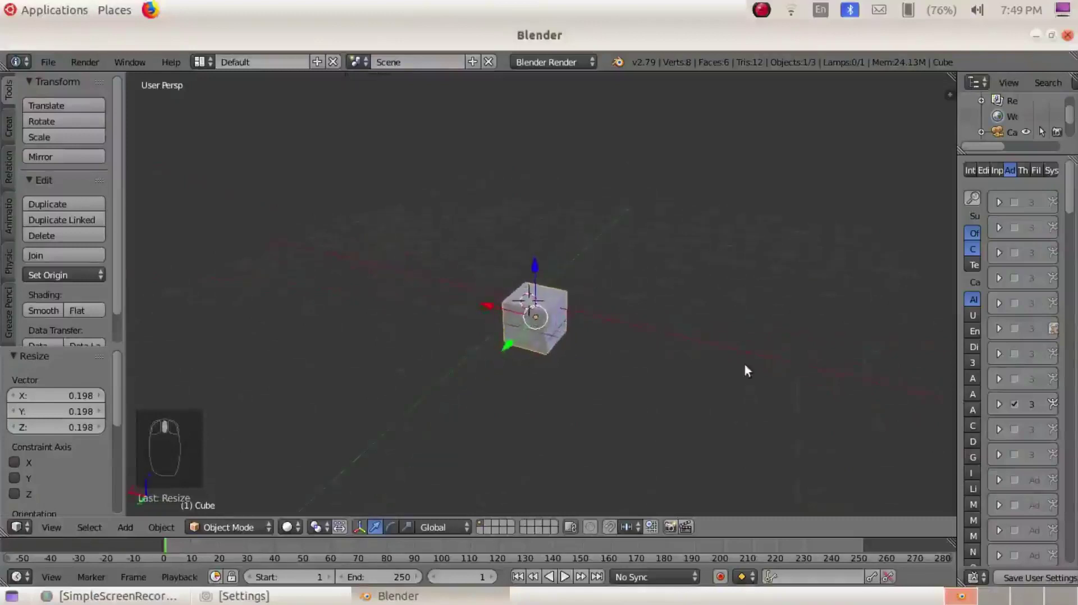
middle_drag(695, 348, 702, 352)
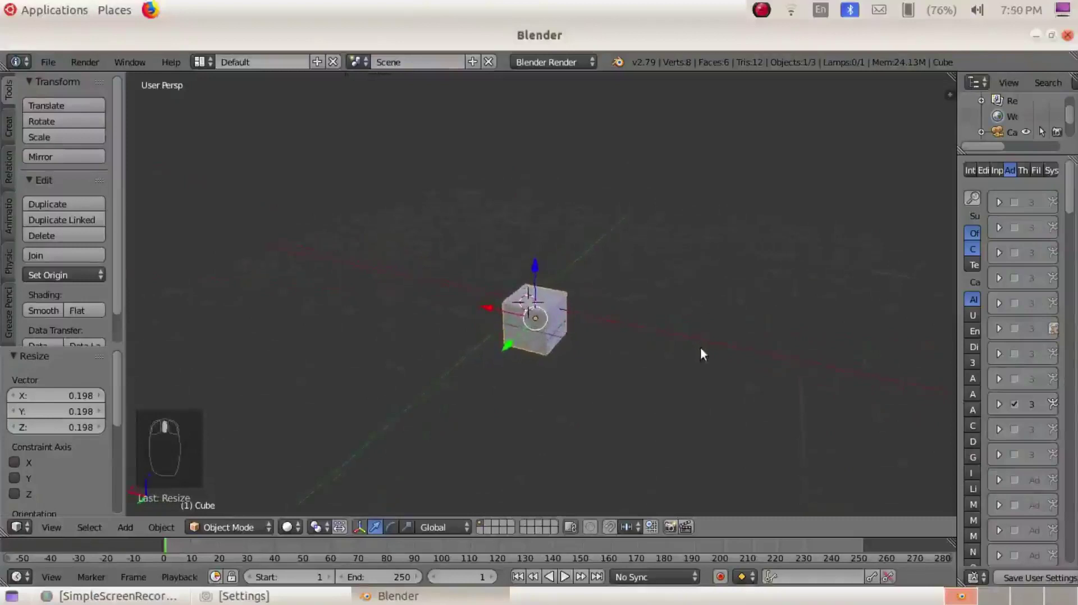
key(r)
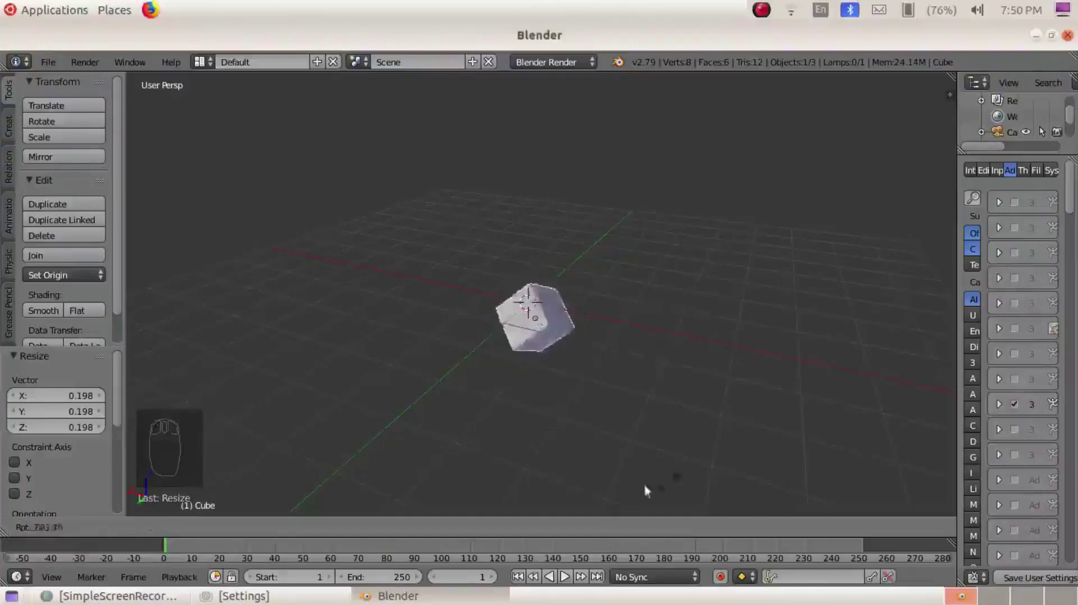
click(436, 345)
middle_drag(732, 353, 425, 313)
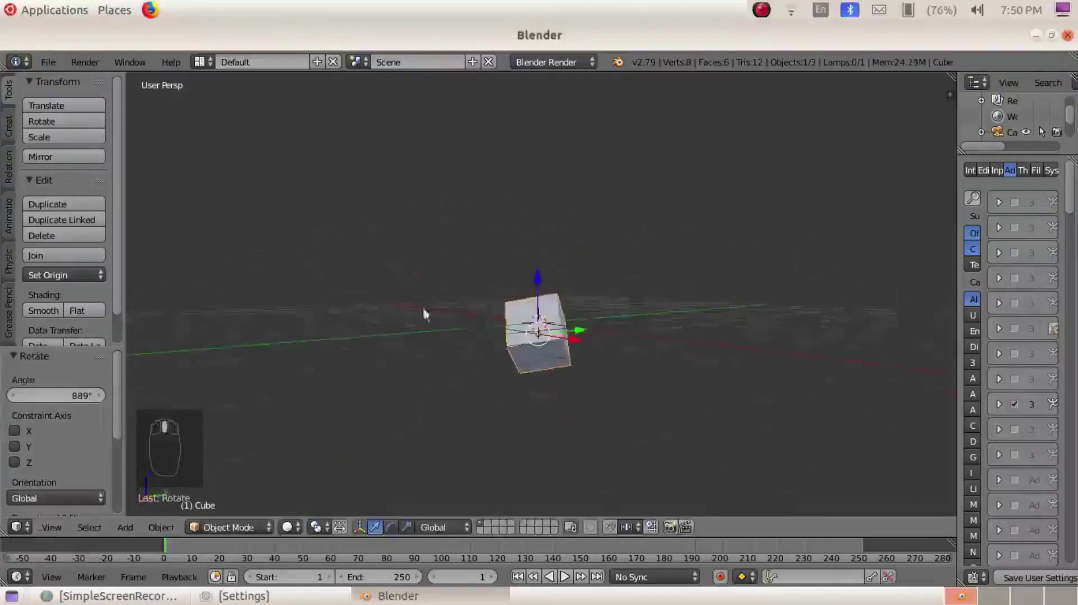
Move the cube up along its Z axis, and undo both this move and the cube's free rotation.
drag(537, 275, 537, 231)
middle_drag(572, 255, 635, 332)
key(ctrl+z)
key(ctrl+z)
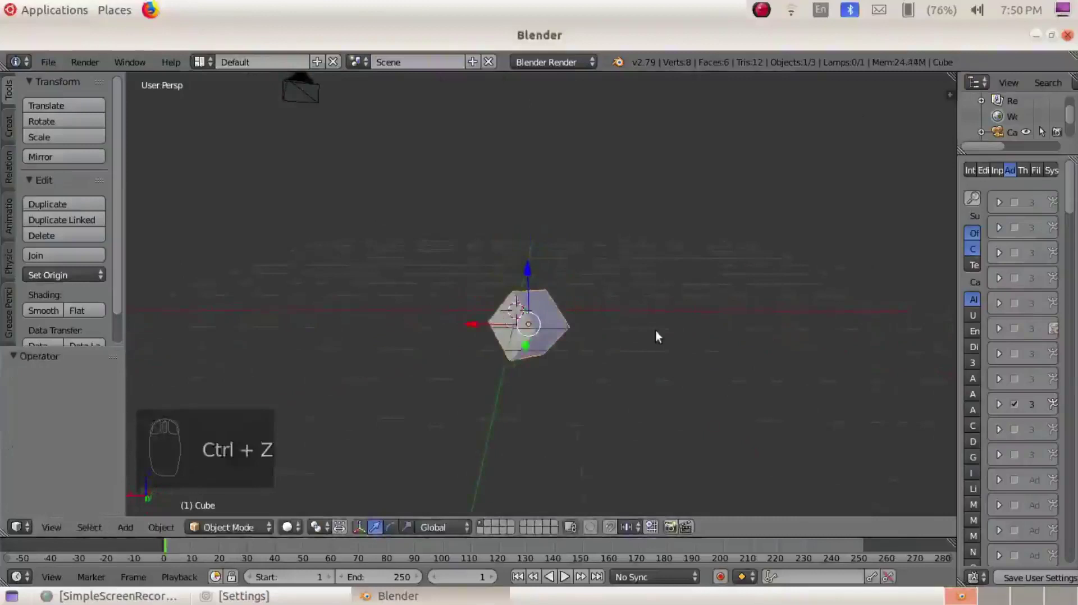
Raise the cube about 0.726 along the Z axis, and snap it to the 3D cursor.
drag(527, 270, 532, 232)
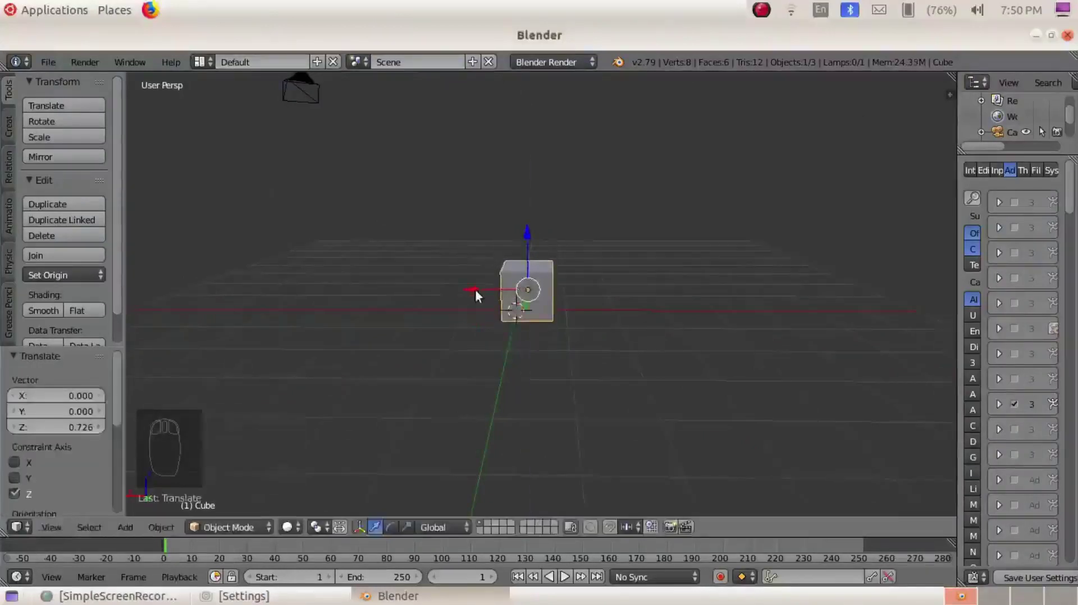
key(shift+s)
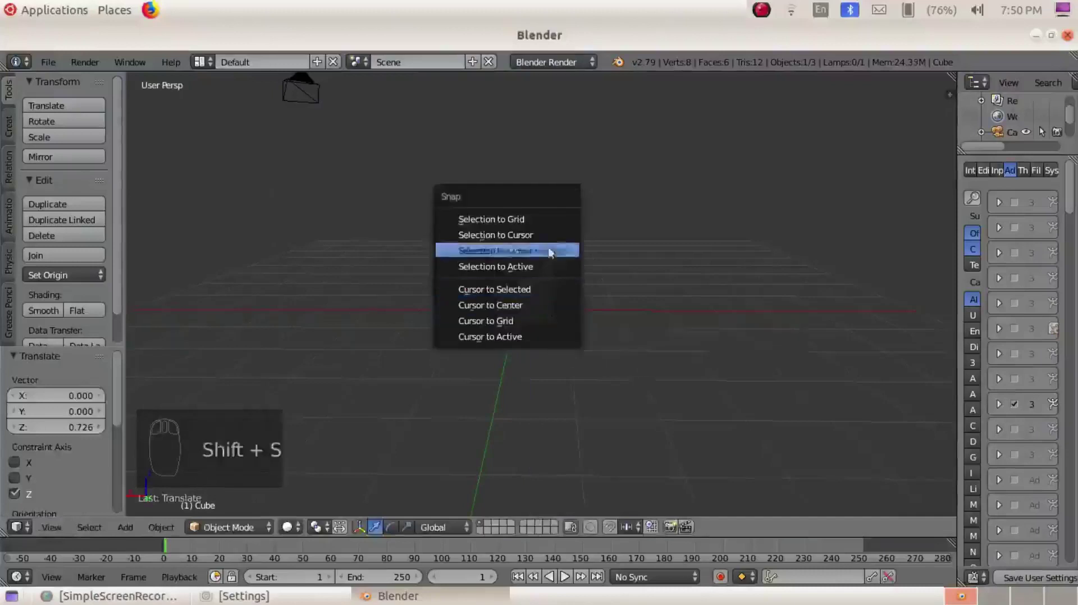
click(548, 236)
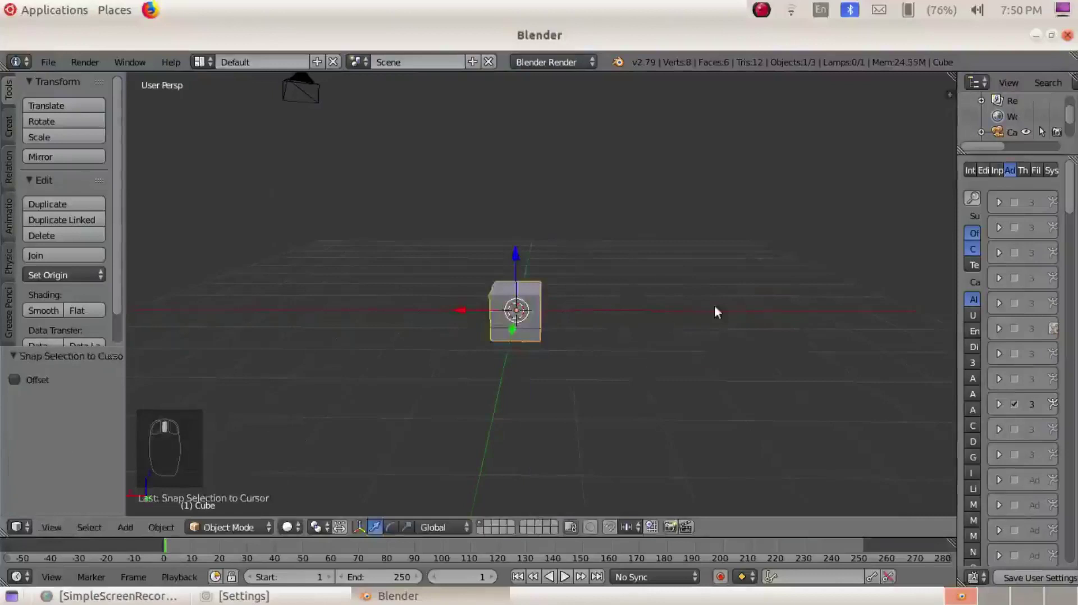
Rotate the cube freely by about 139° without constraining it to an axis.
middle_drag(714, 306, 519, 322)
scroll(519, 322, up, 3)
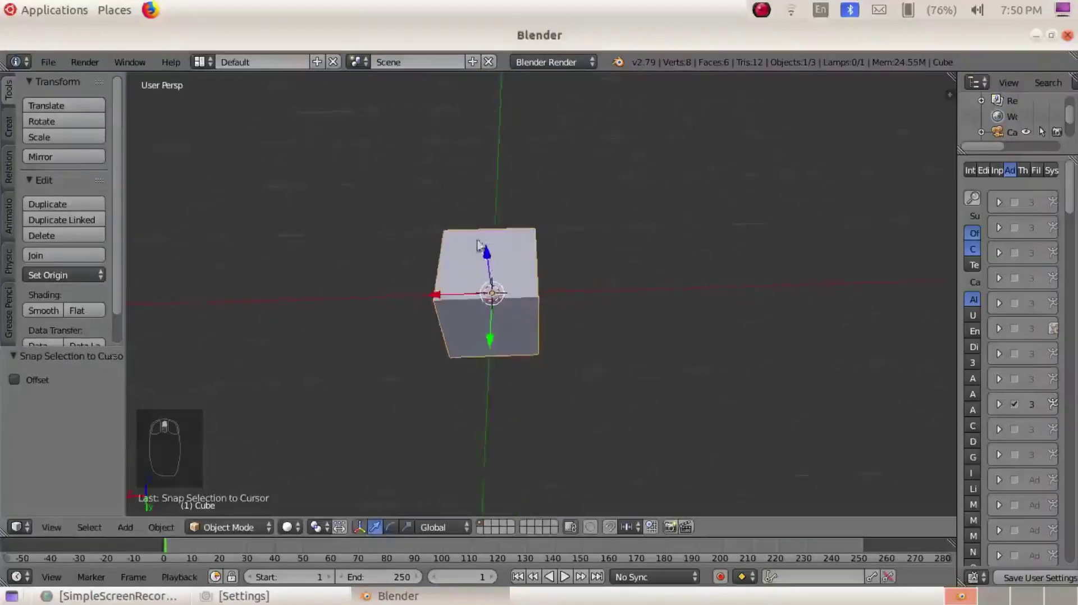
middle_drag(347, 284, 544, 227)
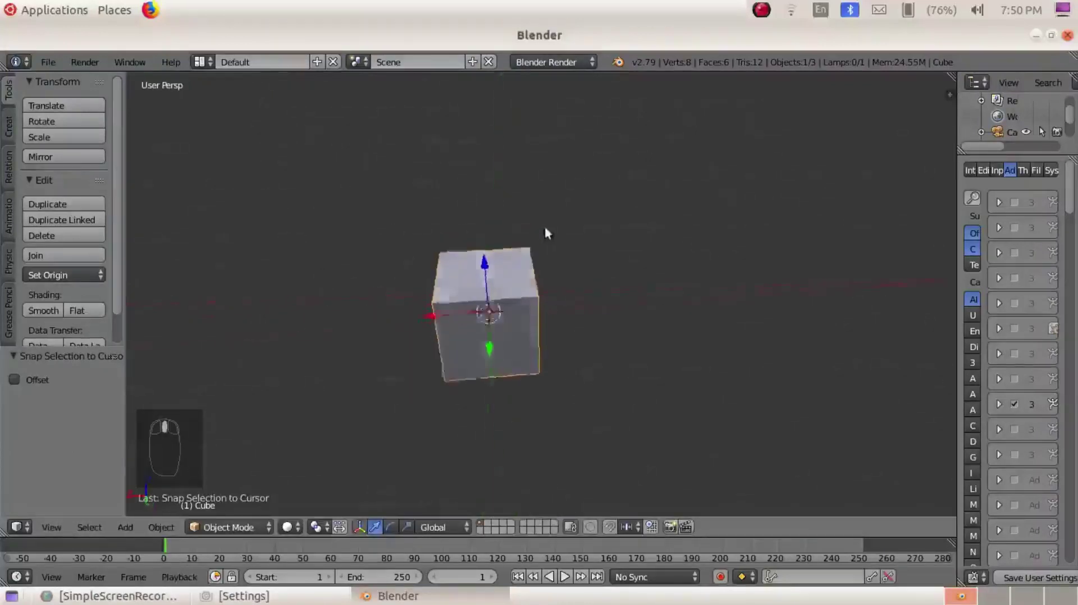
middle_drag(395, 337, 551, 298)
middle_drag(645, 308, 405, 363)
middle_drag(323, 340, 478, 377)
key(r)
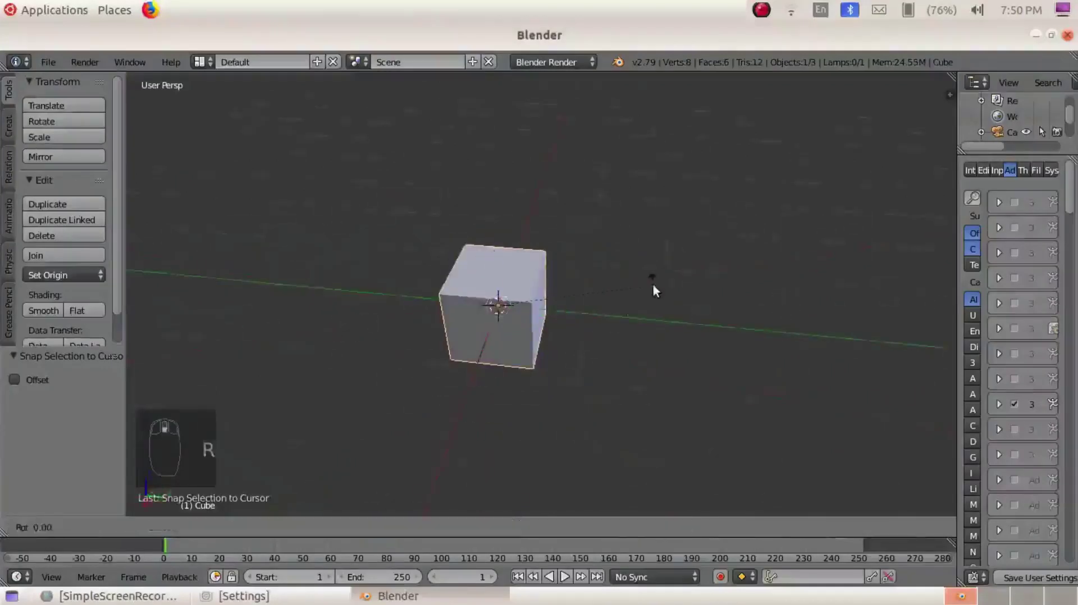
click(431, 377)
Inspect the tilted cube from several sides and undo its last free rotation.
middle_drag(656, 371, 700, 344)
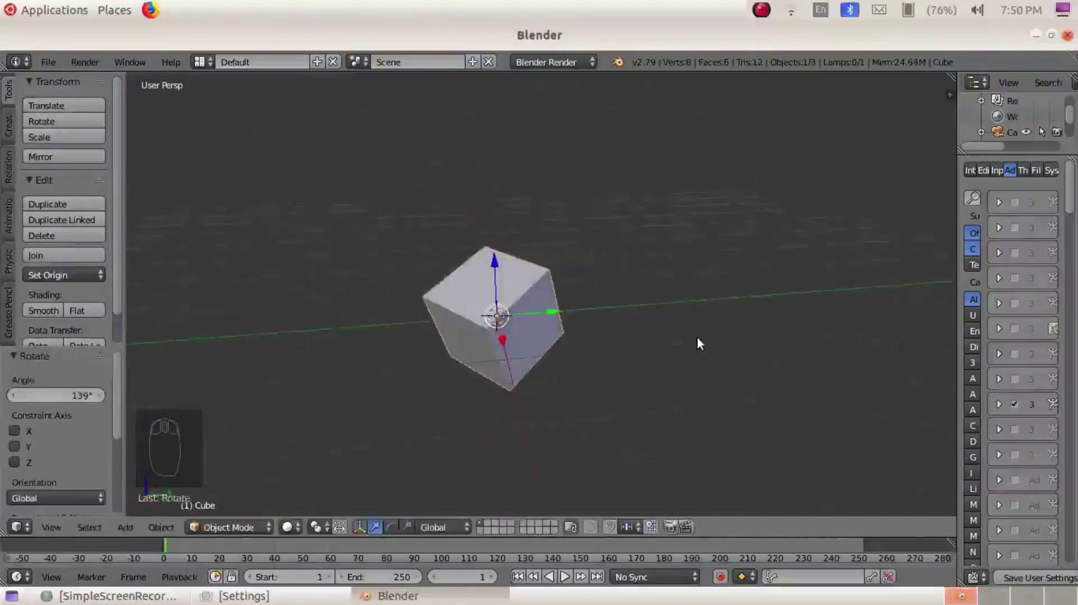
middle_drag(602, 329, 419, 295)
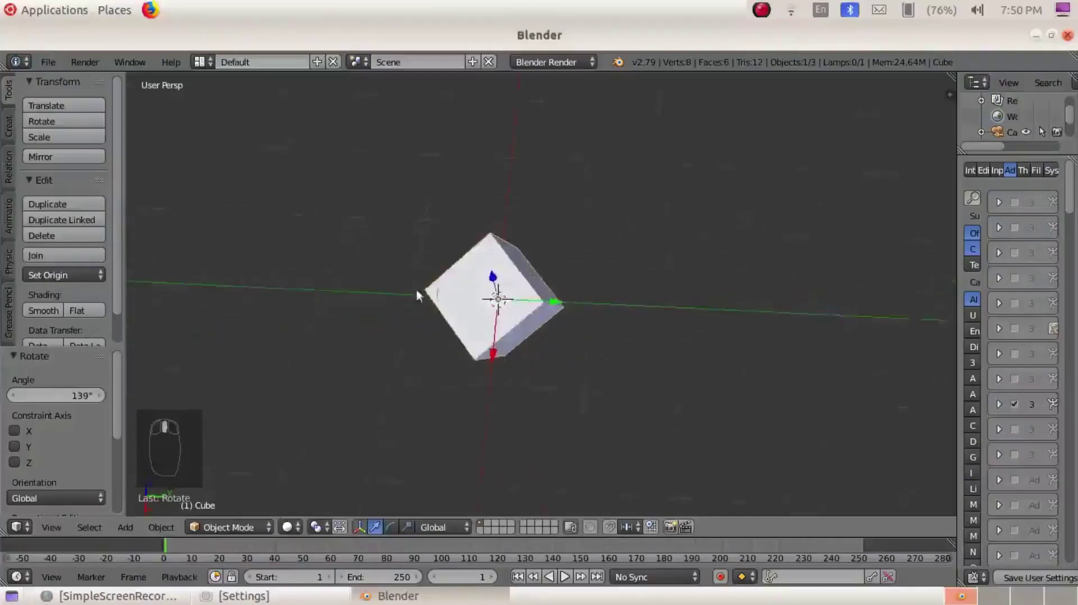
middle_drag(581, 331, 655, 305)
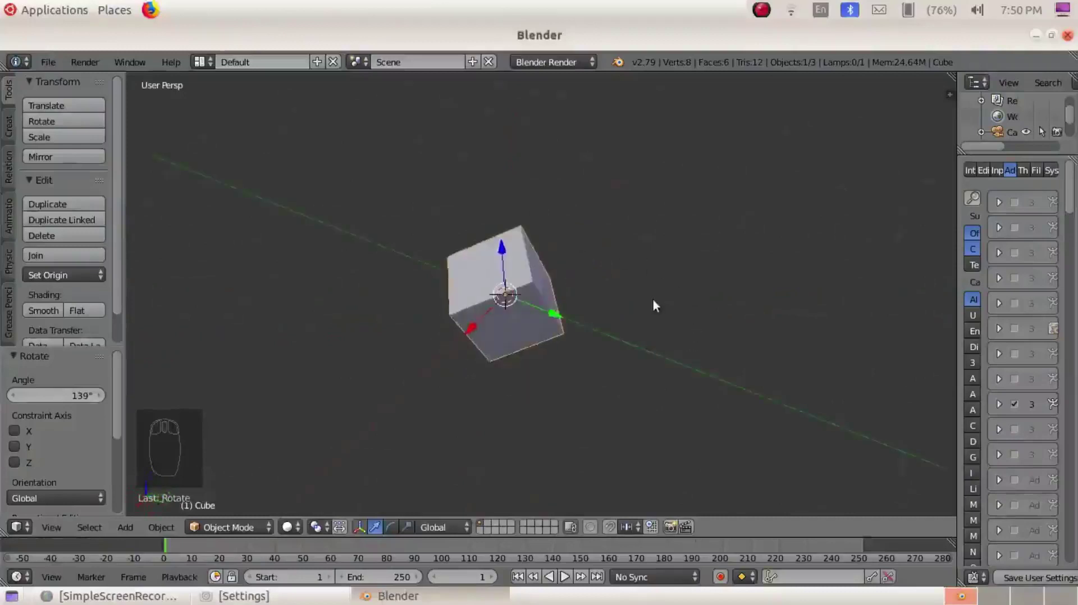
key(ctrl+z)
Try rotating the cube about the global X axis.
middle_drag(609, 317, 802, 306)
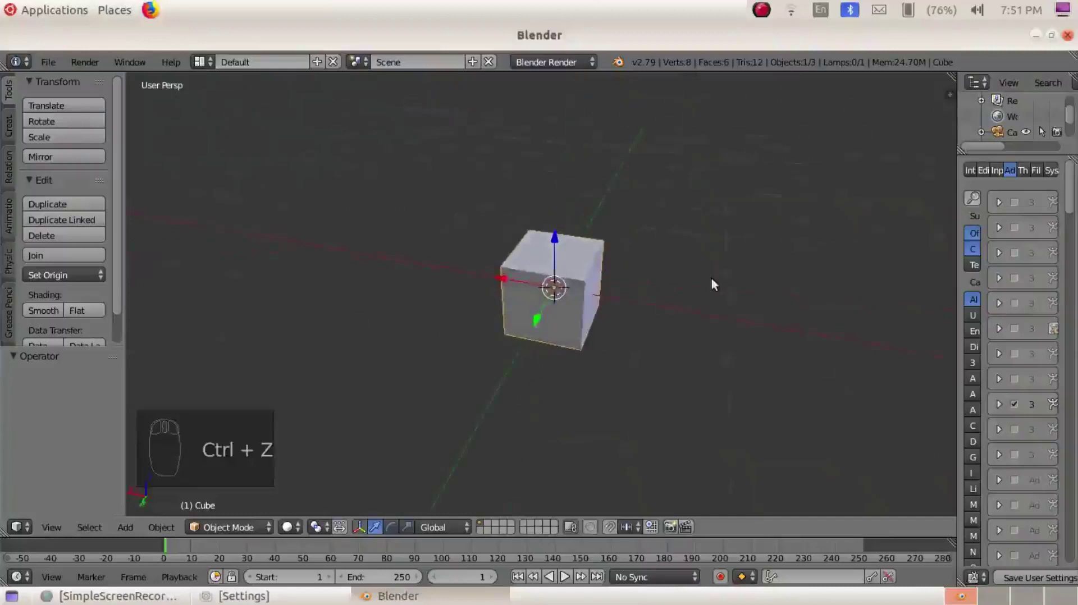
key(r)
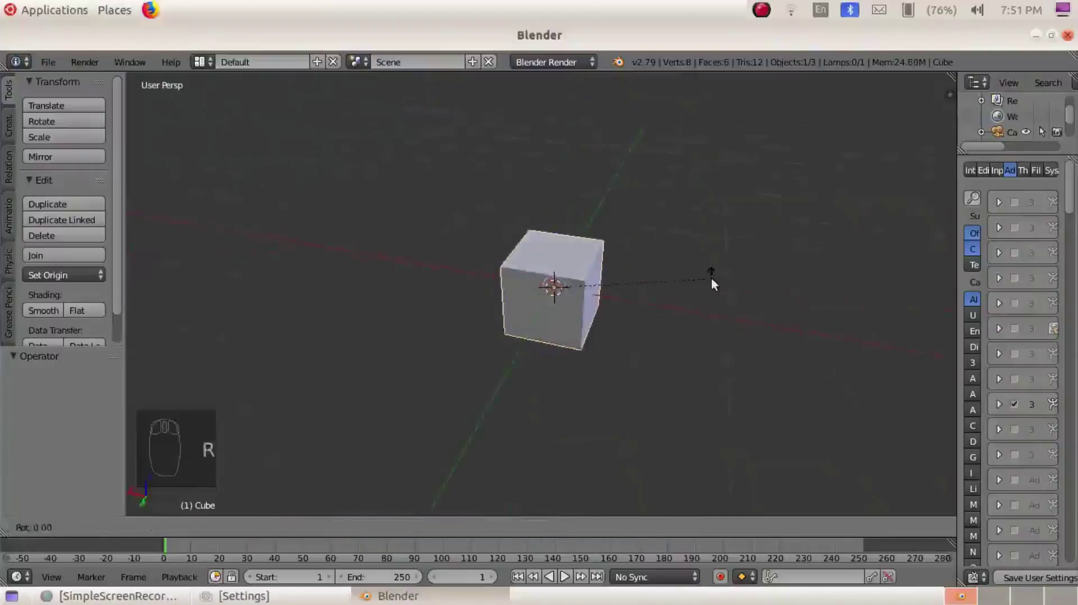
right_click(711, 280)
key(r)
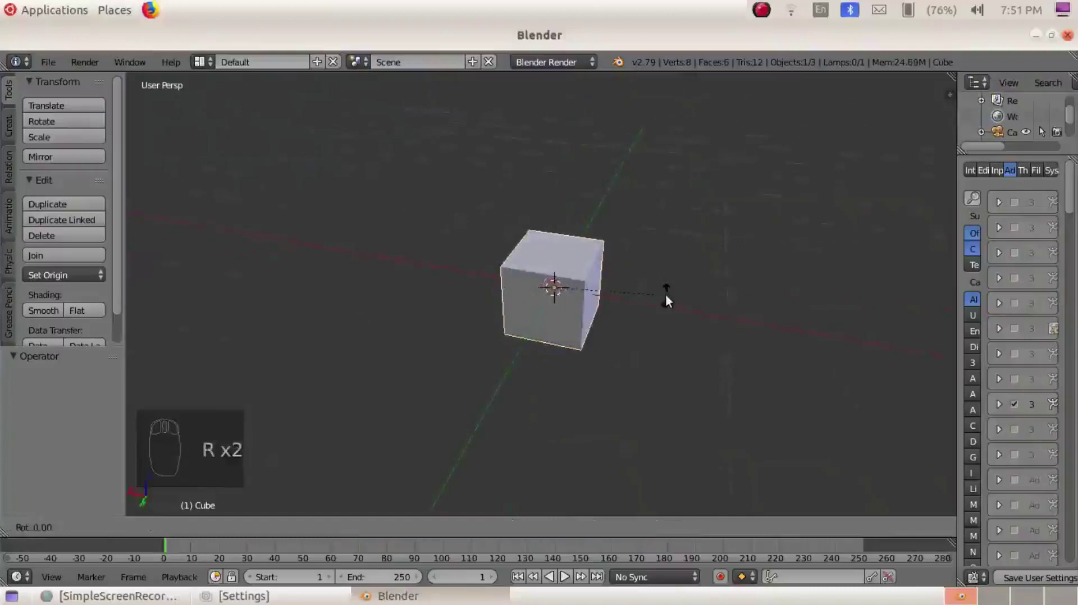
right_click(666, 295)
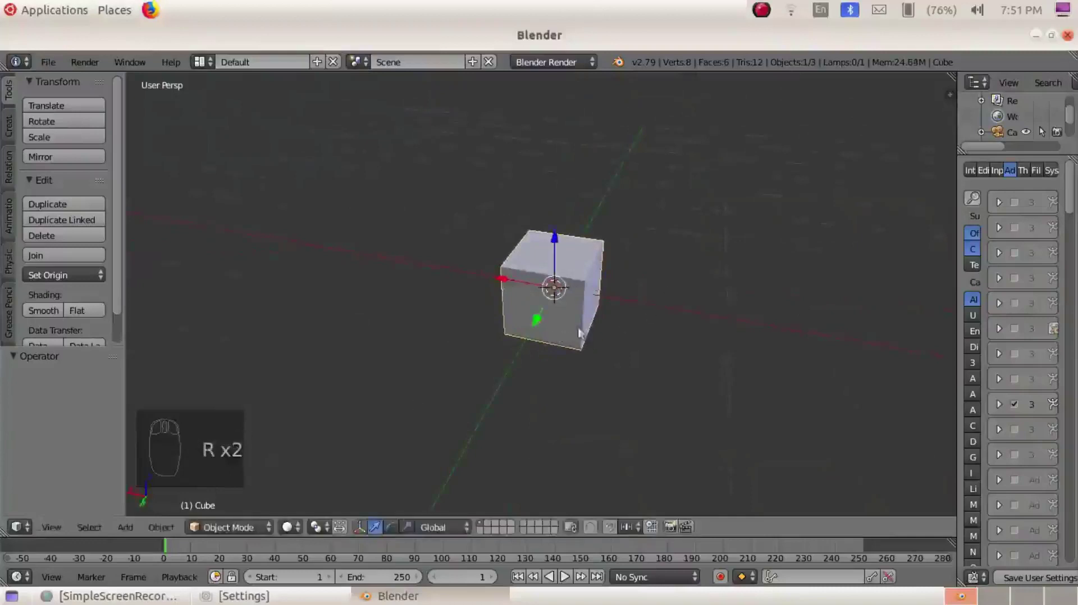
key(r)
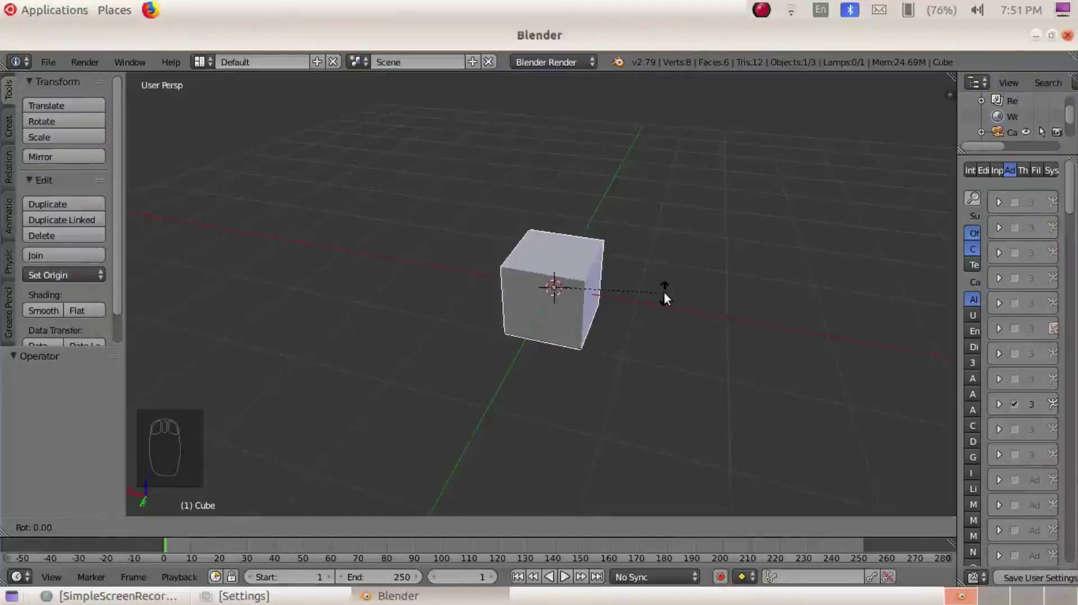
key(x)
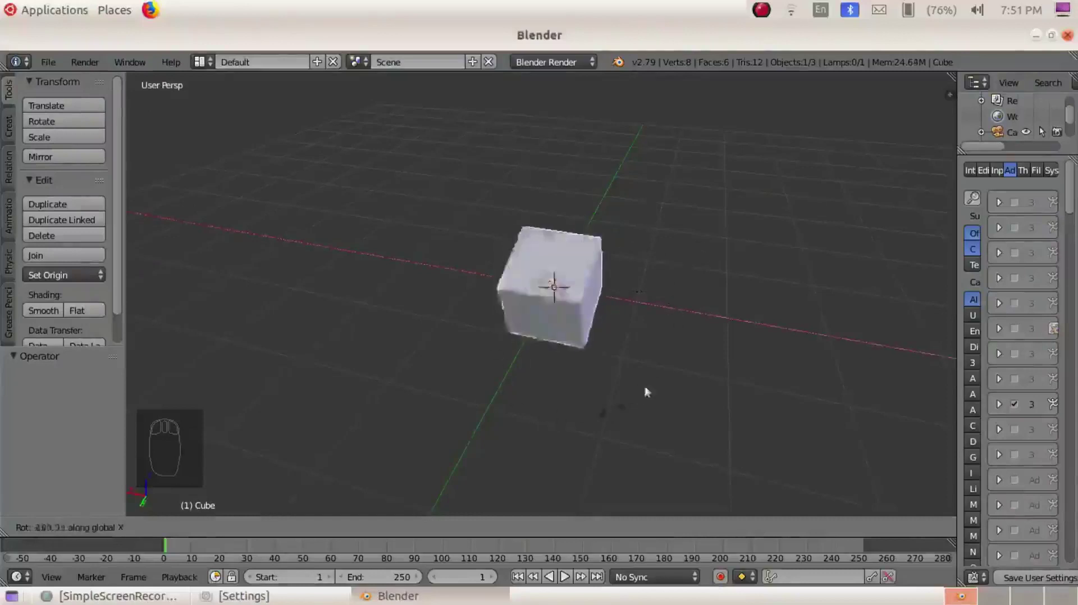
click(541, 366)
middle_drag(621, 342, 625, 267)
Try rotating the cube about the global Y axis and cancel the rotation.
key(r)
middle_click(581, 336)
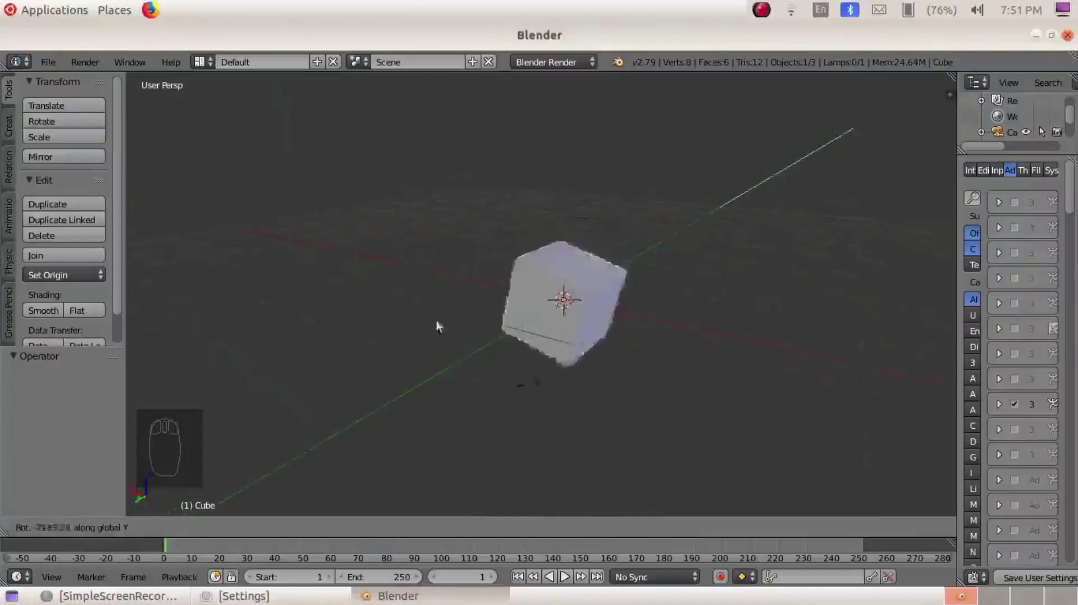
right_click(440, 273)
Try rotating the cube about the global Z axis.
middle_drag(440, 274, 533, 311)
key(r)
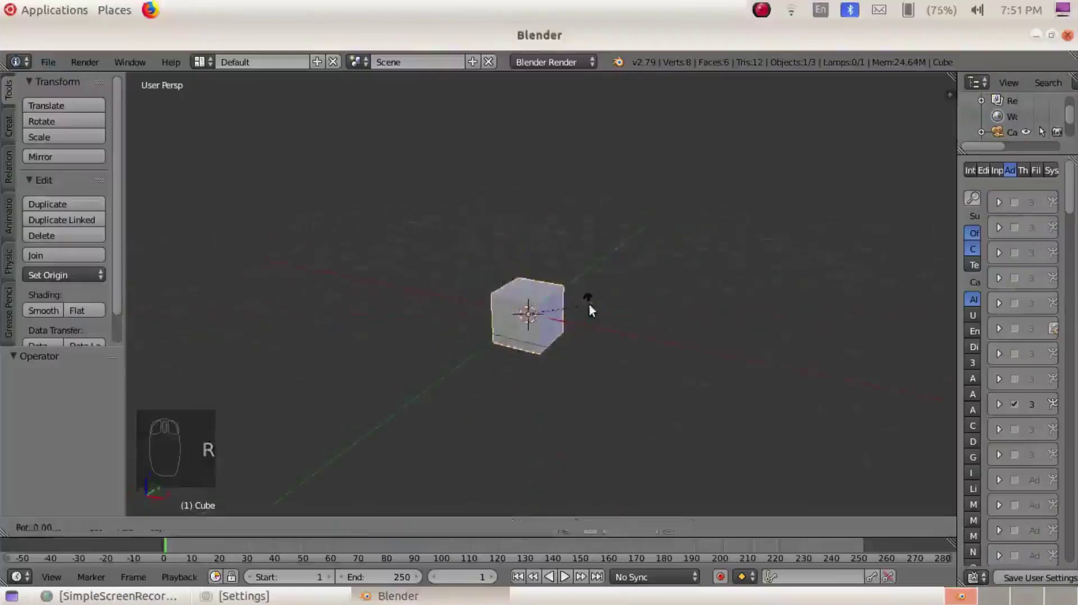
key(z)
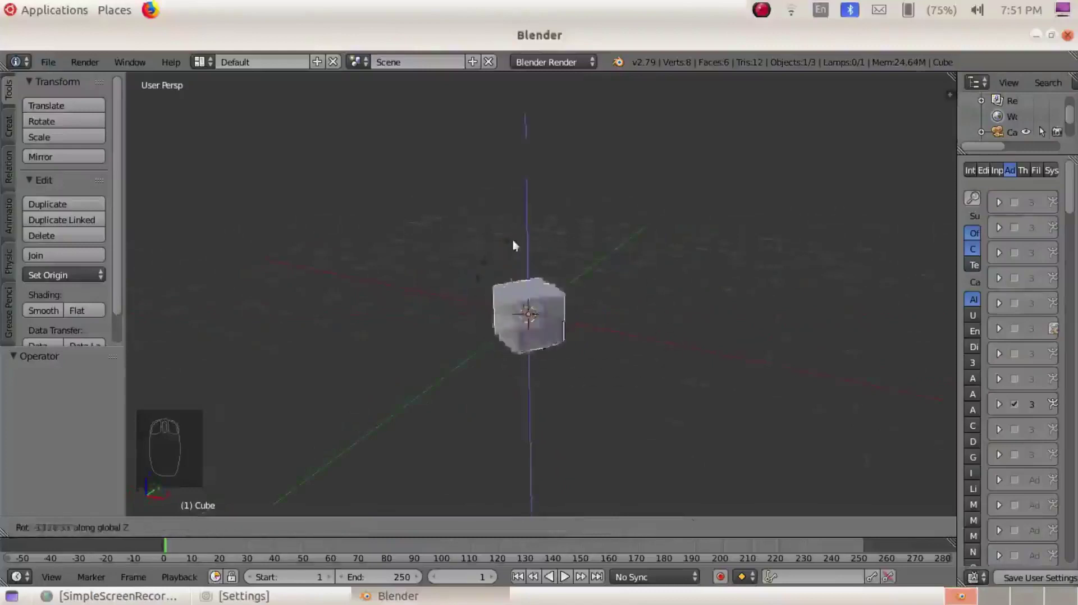
click(584, 289)
Rotate the cube by about -84.3° around the global Y axis and undo that rotation.
middle_drag(867, 233, 728, 287)
scroll(596, 268, up, 3)
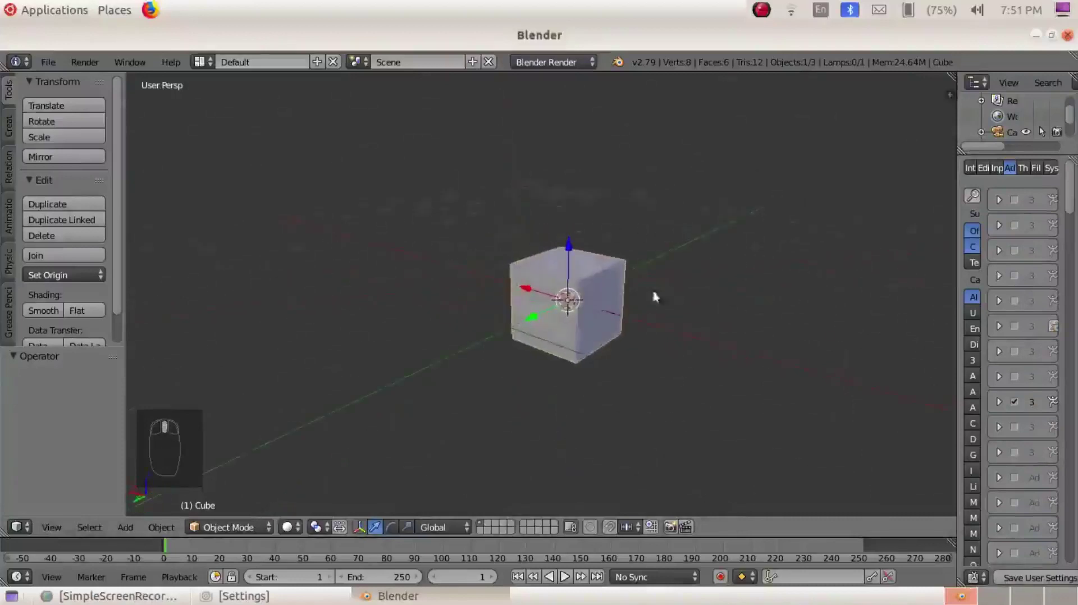
key(r)
key(y)
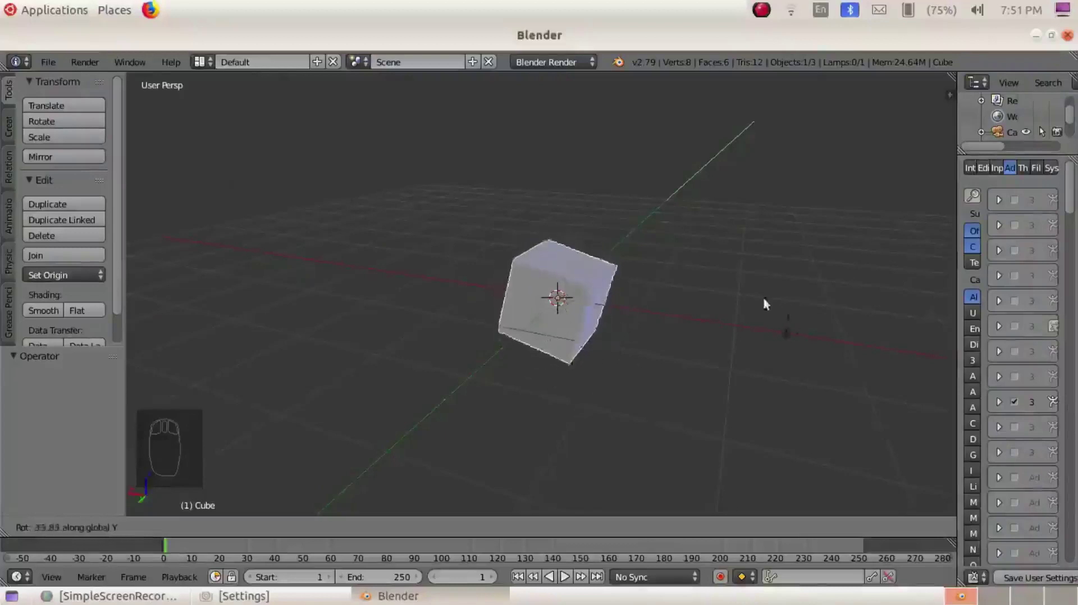
click(567, 352)
middle_drag(568, 352, 632, 327)
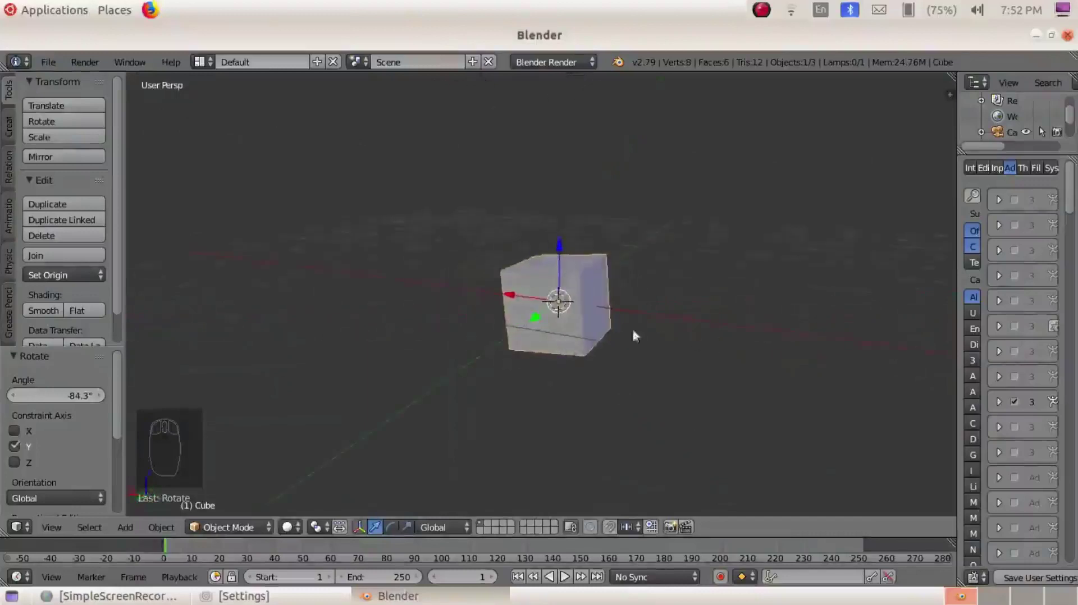
key(ctrl+z)
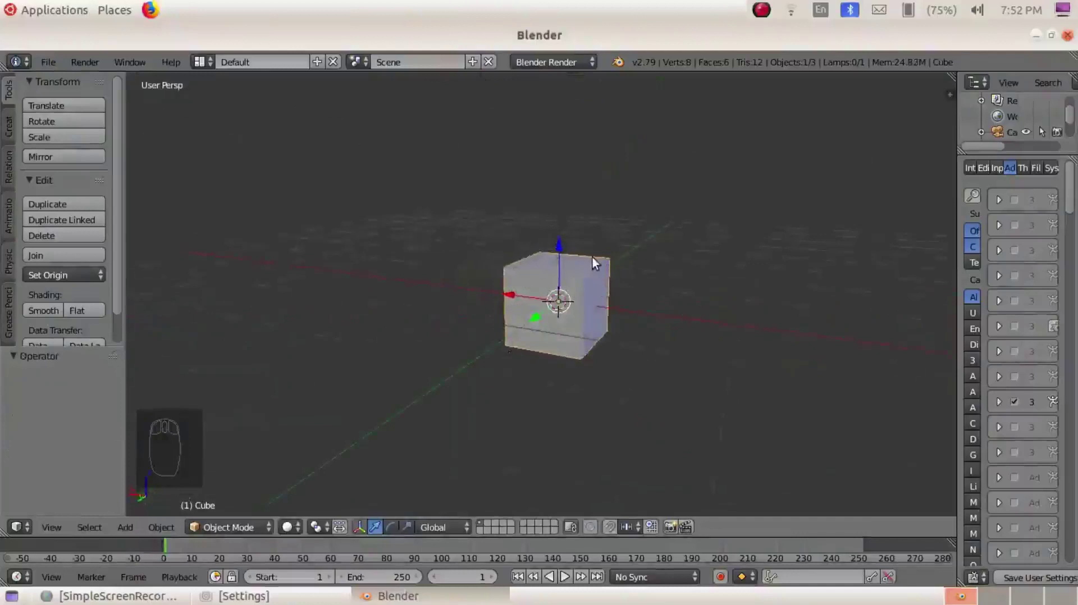
key(r)
key(y)
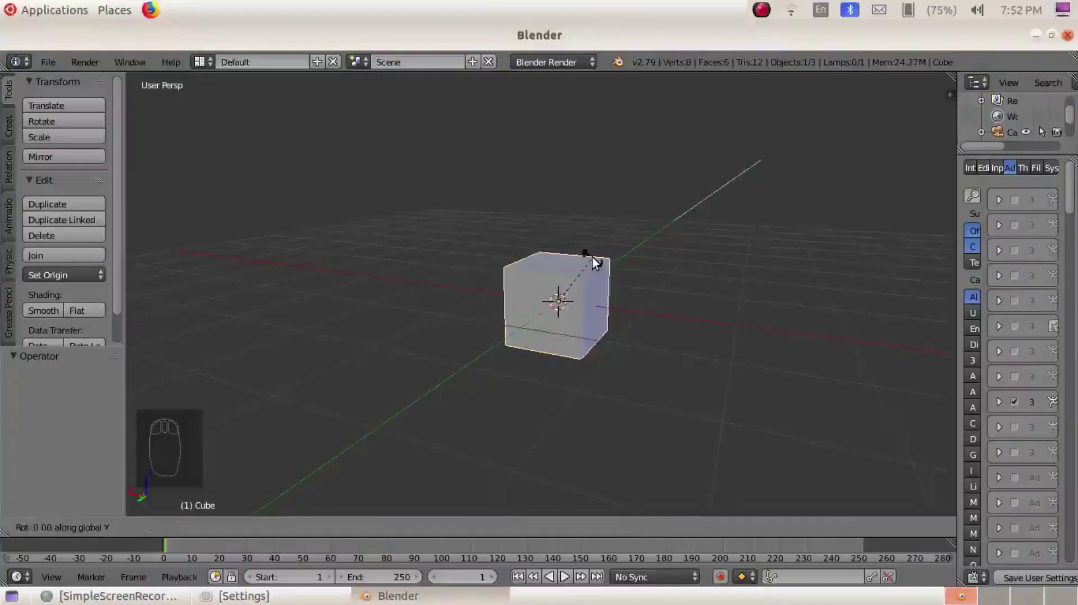
right_click(593, 258)
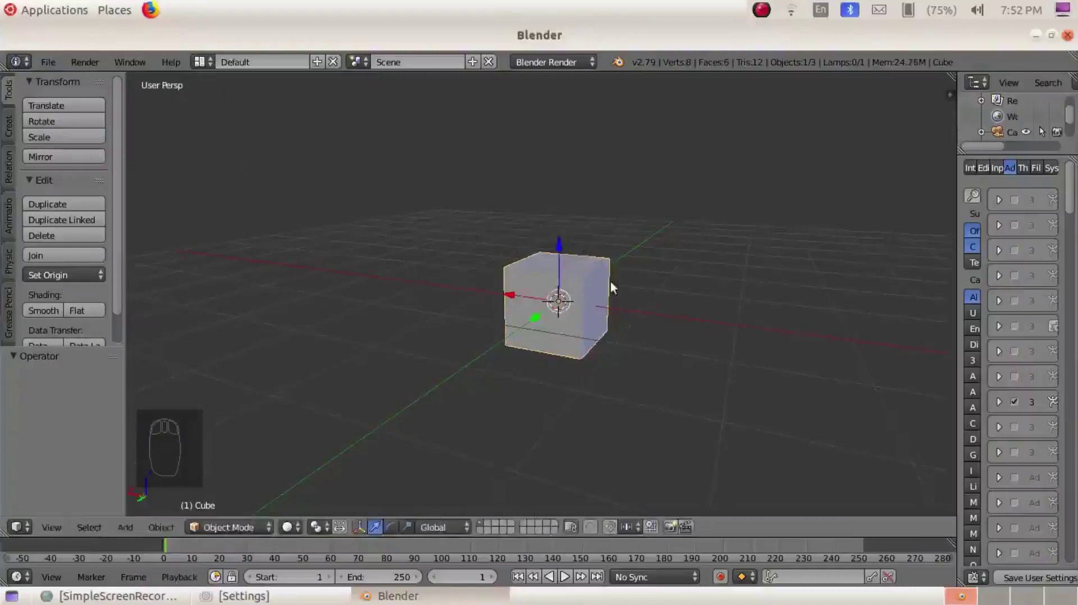
Rotate the cube by exactly 90° around the global Y axis and inspect it from several sides.
key(r)
key(y)
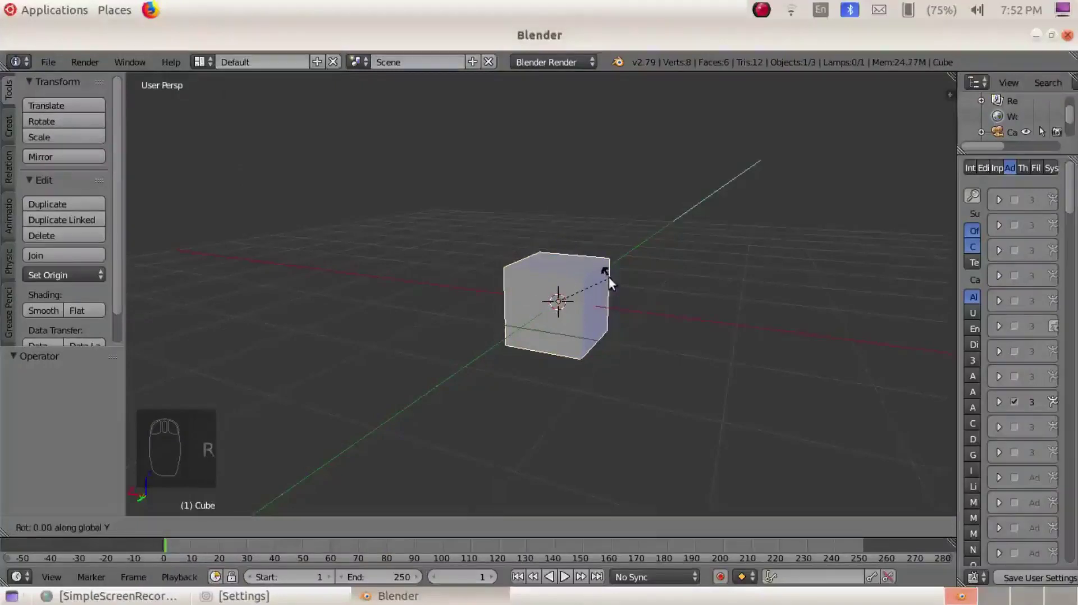
text(90)
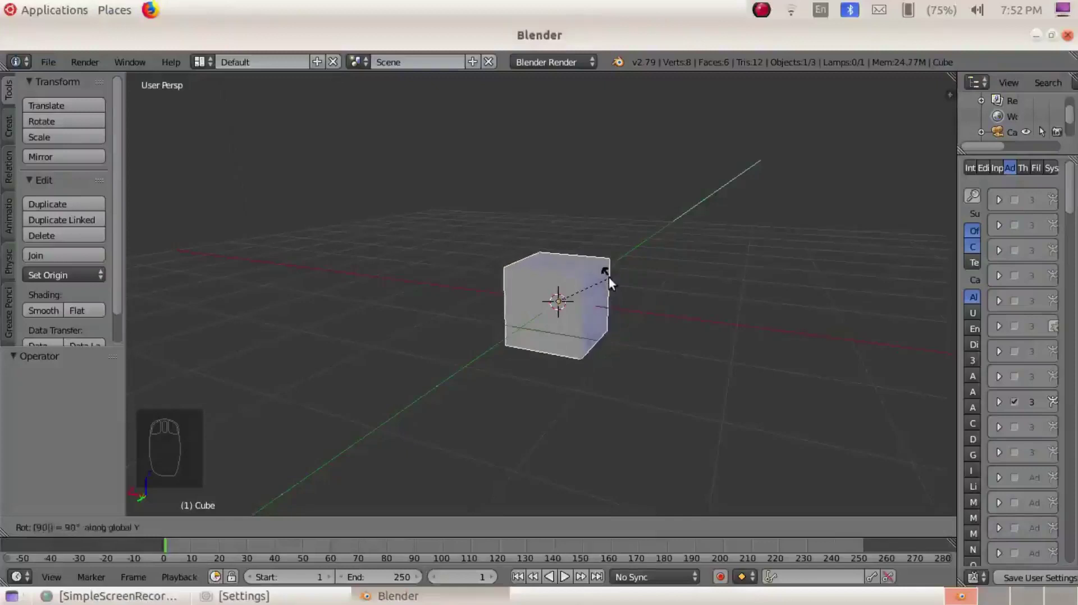
key(Return)
middle_drag(609, 277, 776, 358)
middle_drag(433, 332, 578, 356)
middle_drag(736, 315, 509, 354)
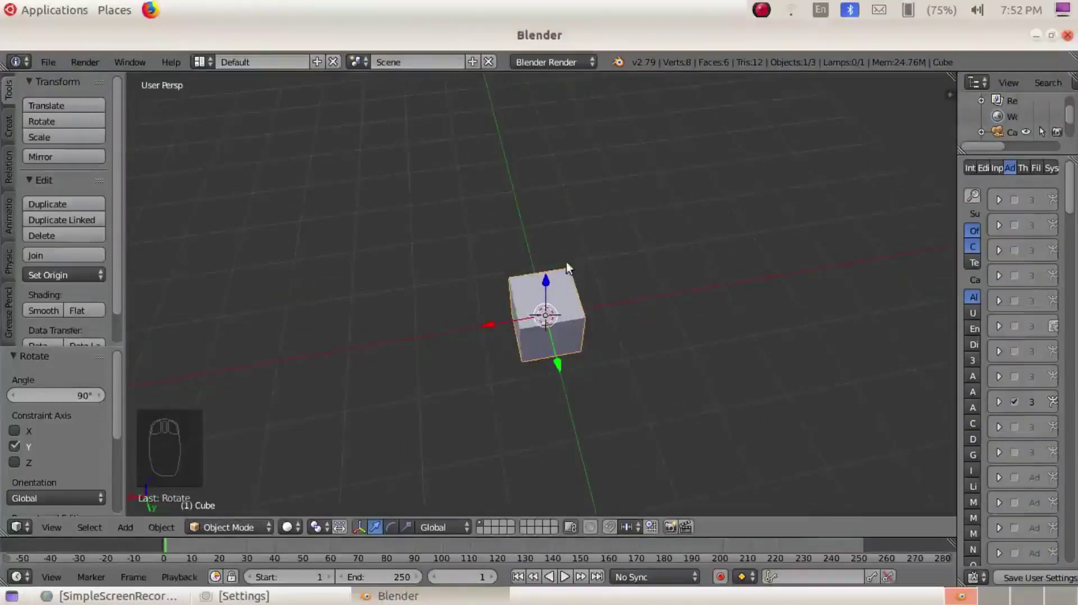
Place the 3D cursor in empty space away from the cube and check its position from different angles.
click(317, 206)
key(shift+z)
key(shift+z)
middle_drag(438, 194, 321, 191)
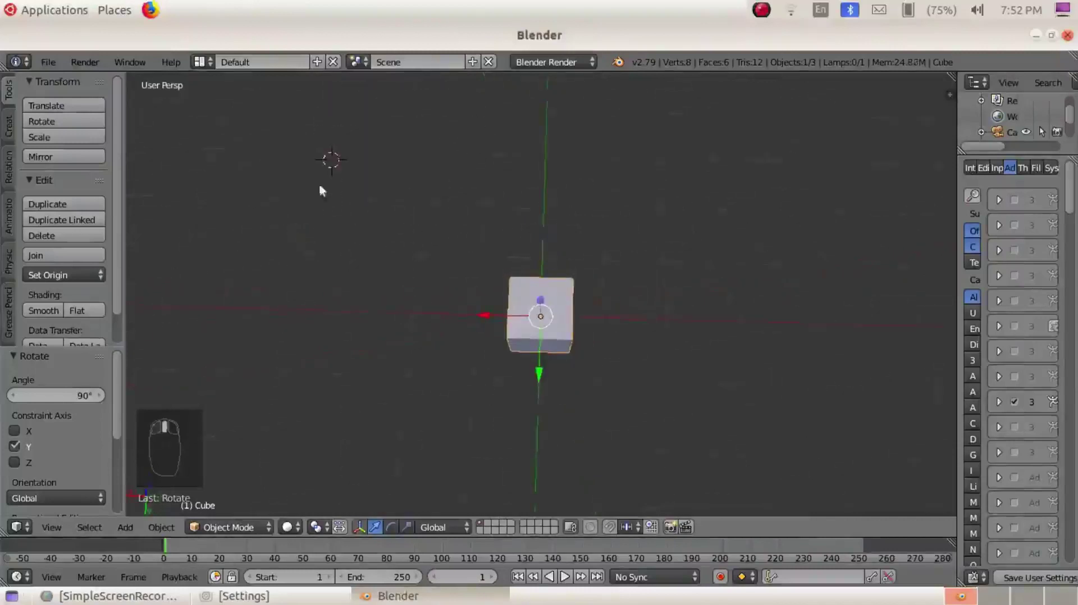
middle_drag(632, 156, 638, 247)
middle_drag(366, 194, 576, 382)
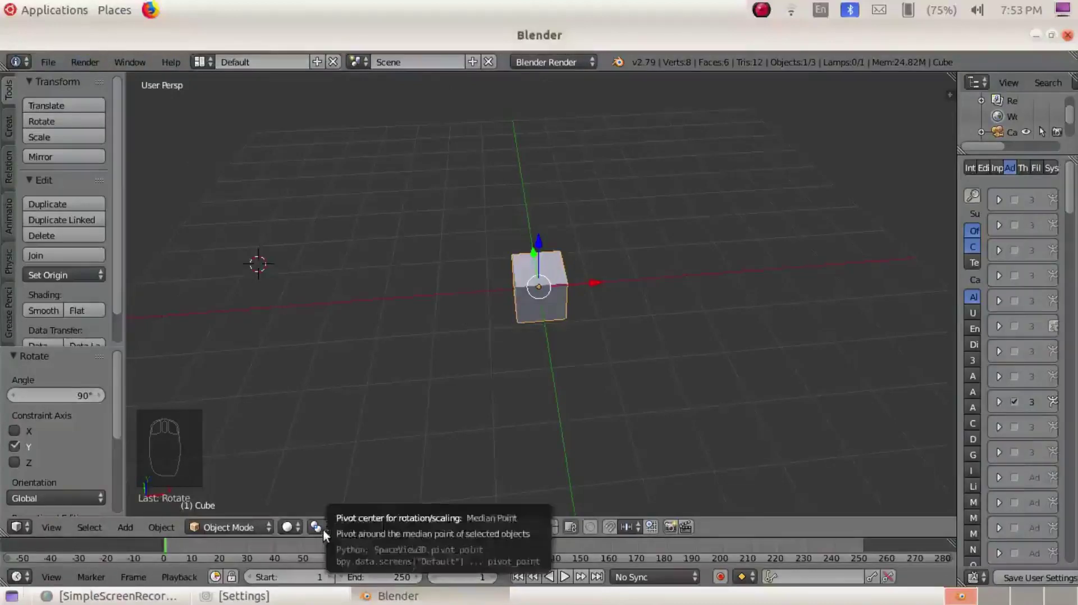
click(127, 530)
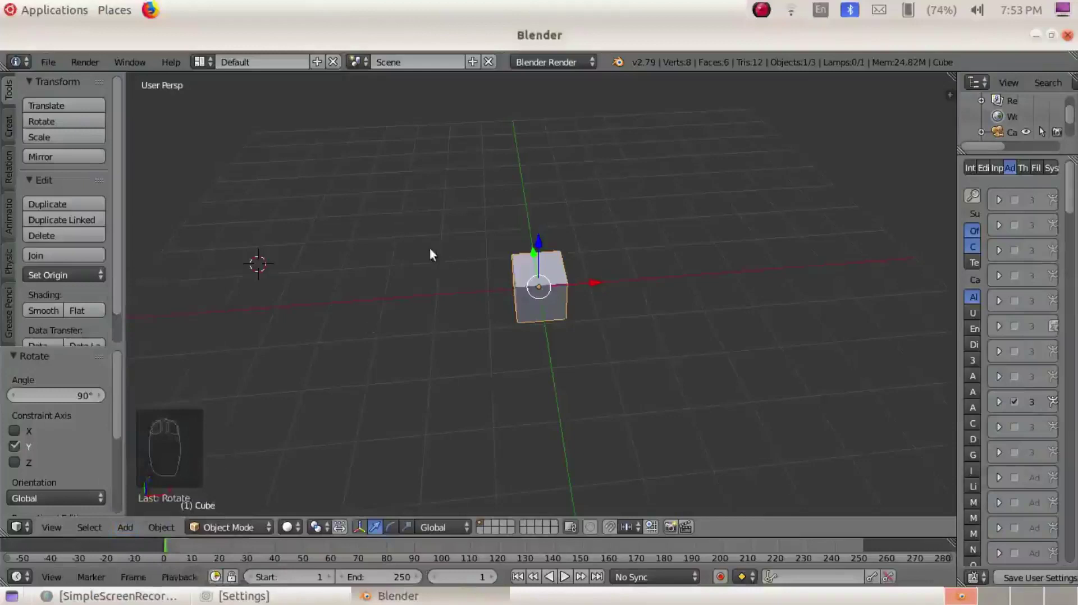
key(shift+a)
mouse_move(430, 251)
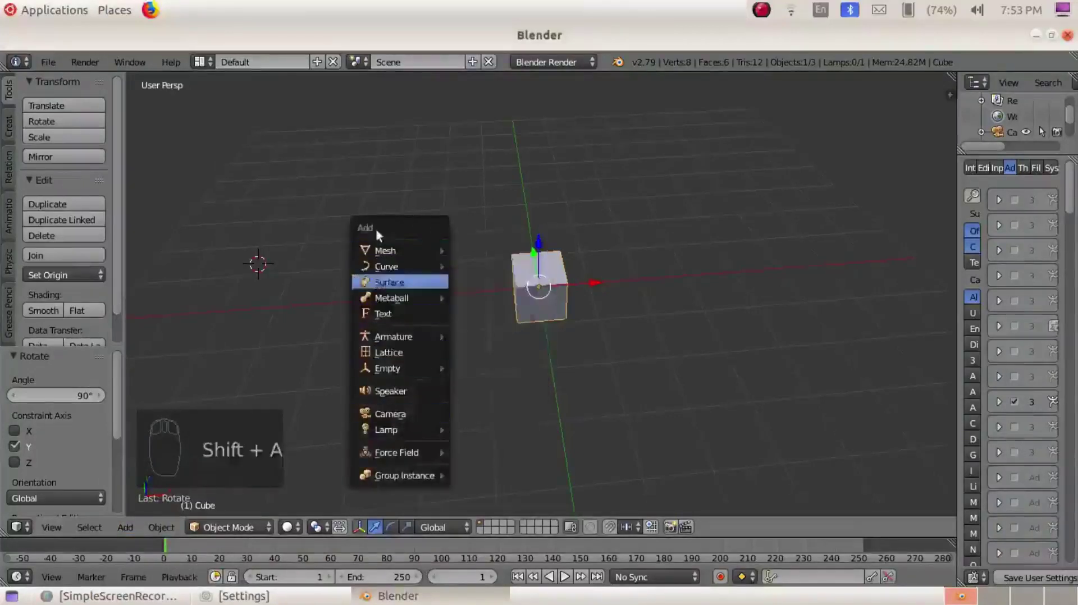
click(133, 527)
click(412, 282)
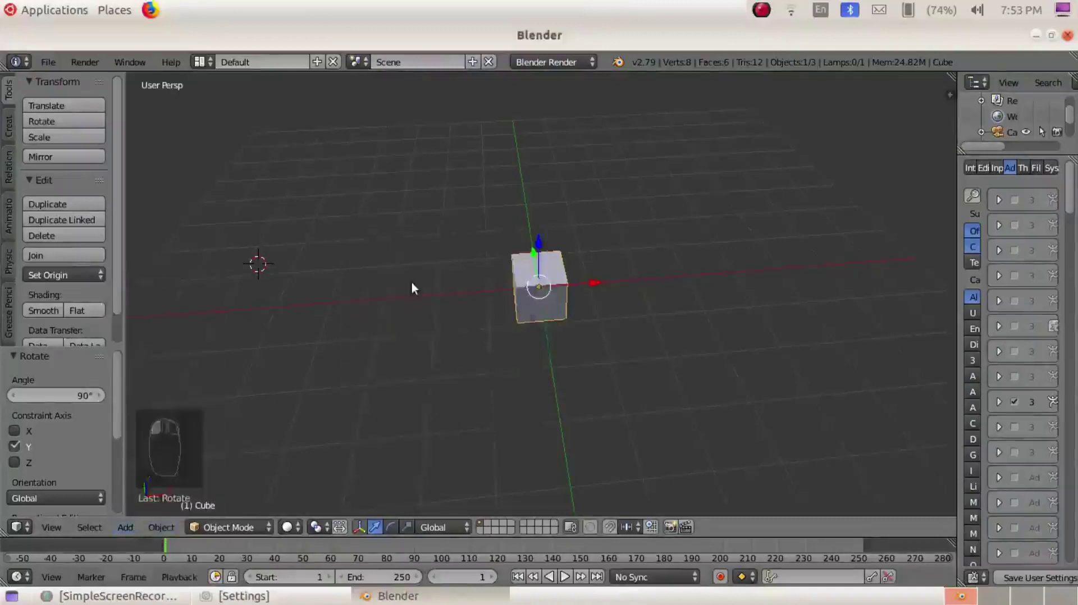
key(shift+a)
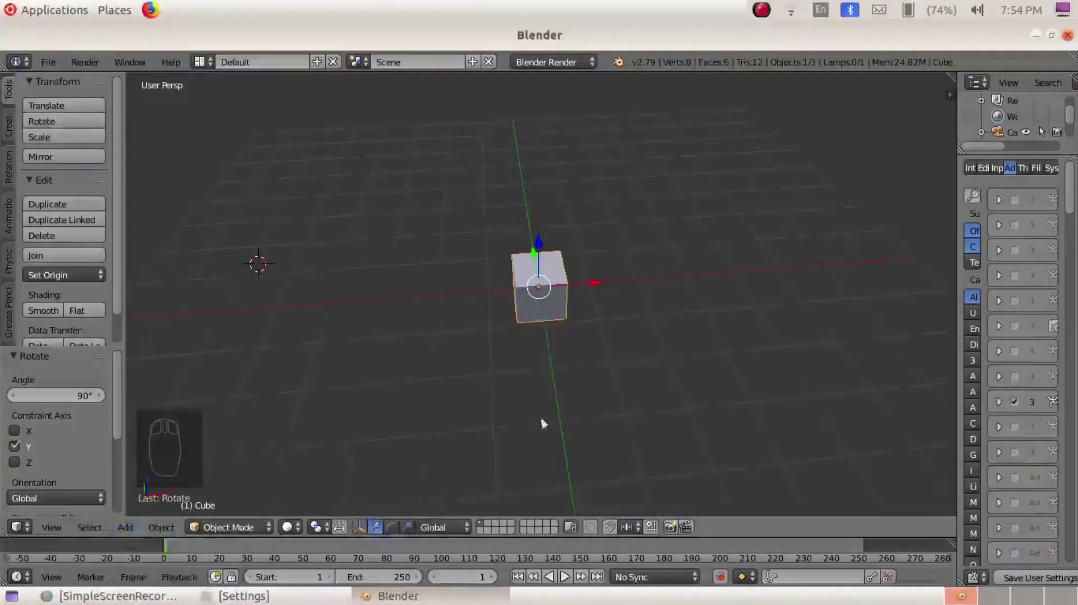
Add a plane mesh at the 3D cursor beside the cube.
click(129, 528)
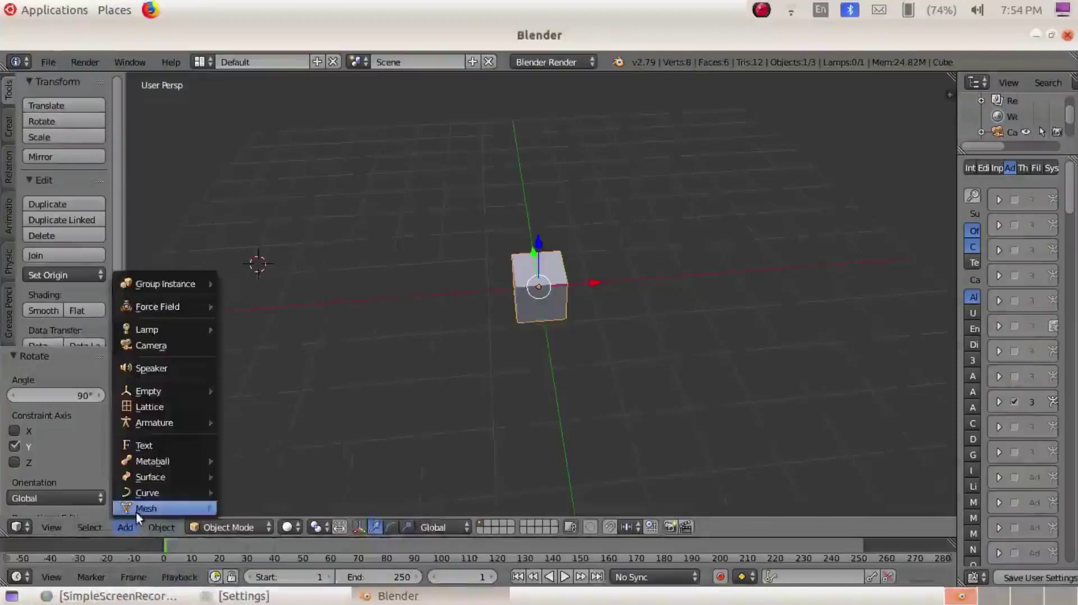
mouse_move(137, 509)
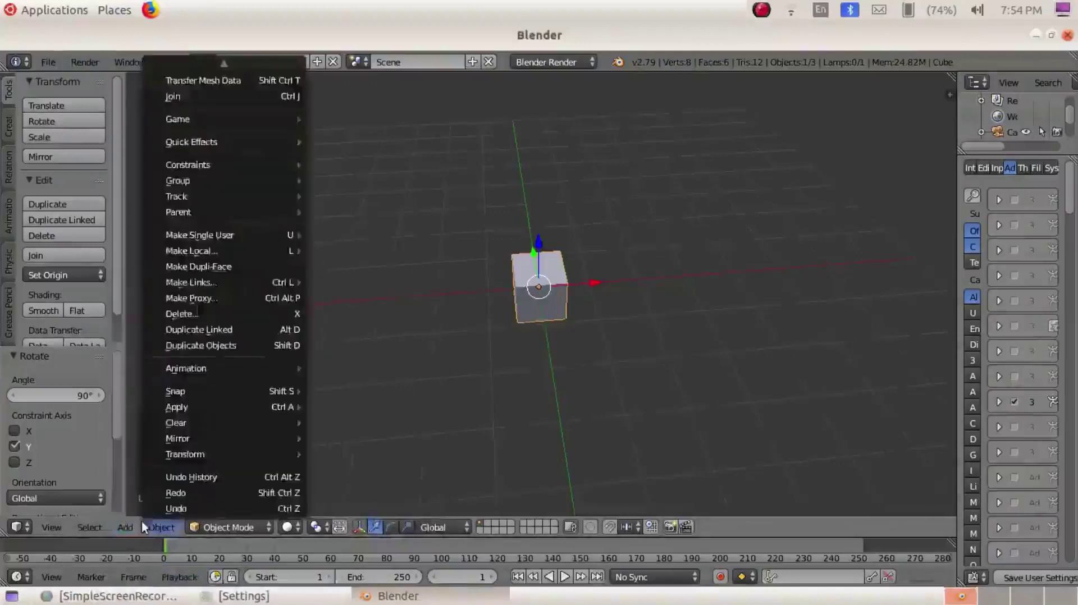
click(130, 528)
click(130, 528)
mouse_move(140, 506)
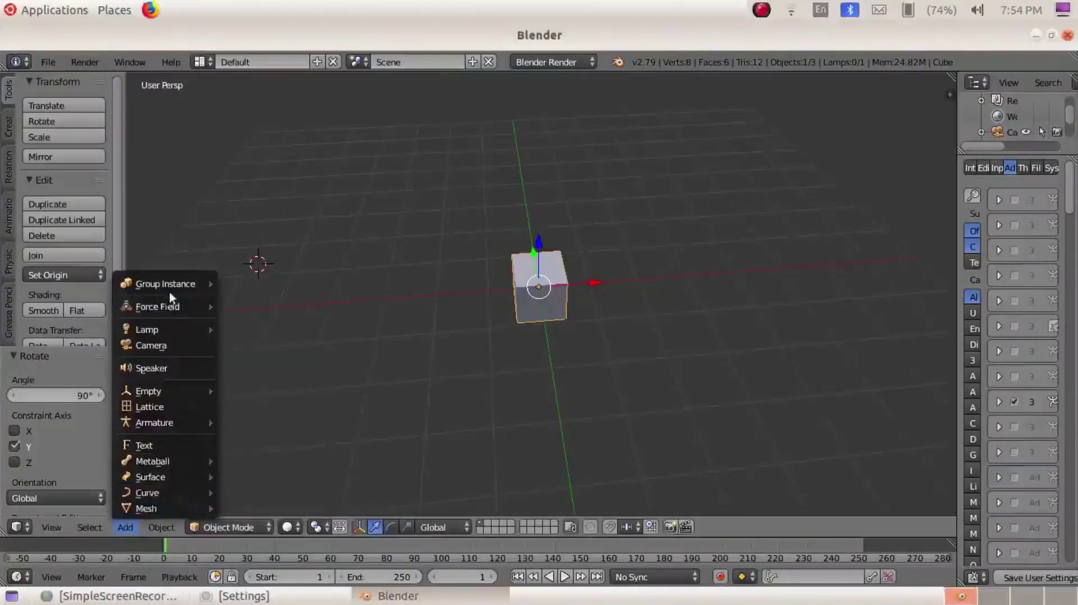
mouse_move(174, 503)
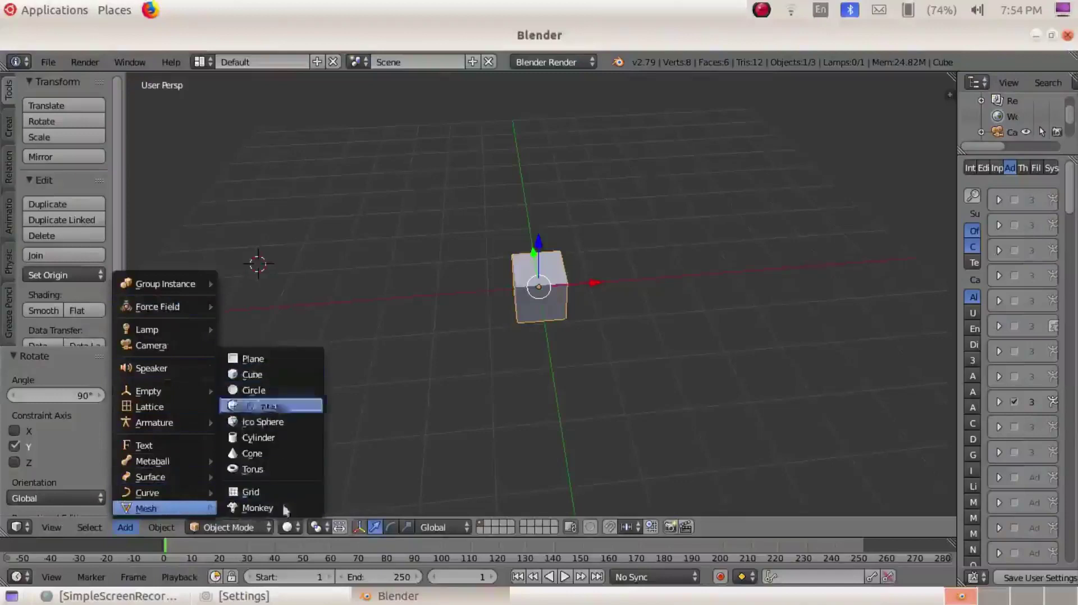
click(286, 361)
Examine the new plane from several angles and check its origin against the 3D cursor.
mouse_move(286, 360)
middle_down()
mouse_move(342, 312)
mouse_move(356, 319)
mouse_move(275, 355)
middle_up()
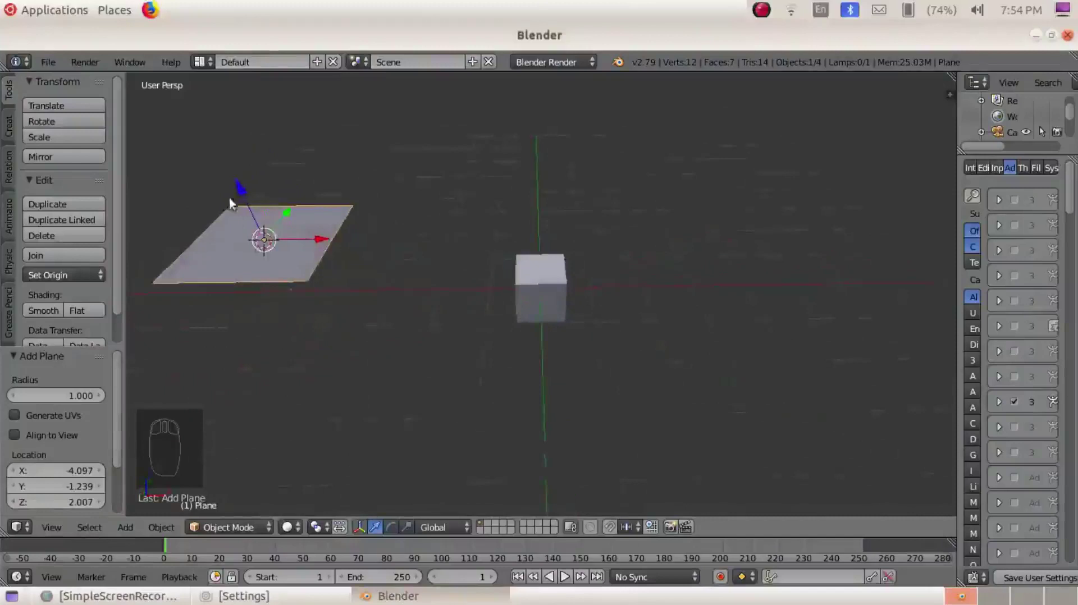
middle_drag(243, 285, 317, 241)
middle_drag(527, 356, 334, 352)
middle_drag(272, 285, 509, 320)
scroll(494, 331, up, 3)
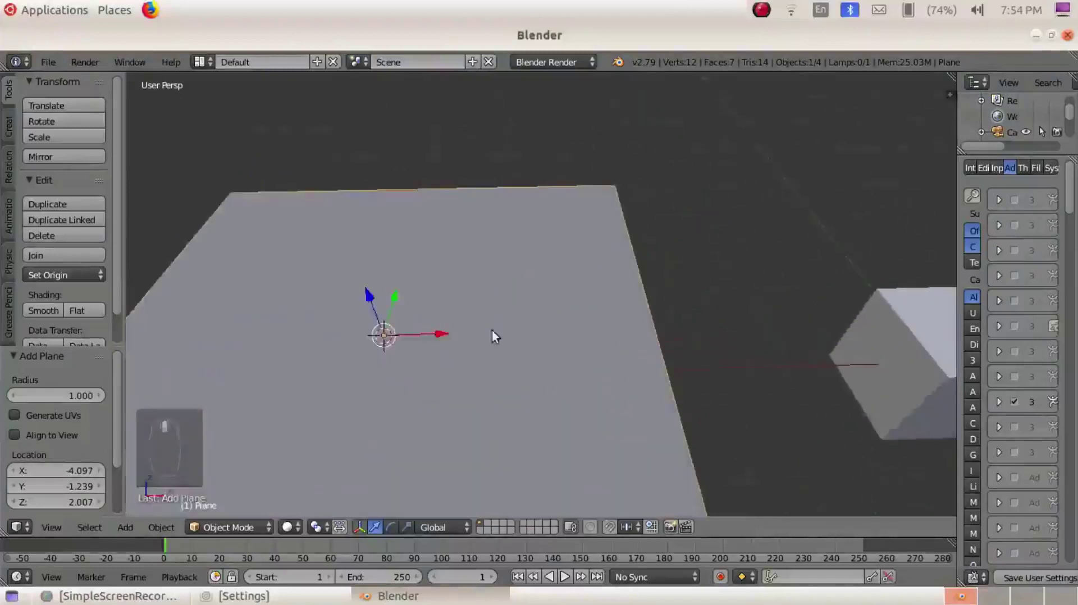
right_click(384, 337)
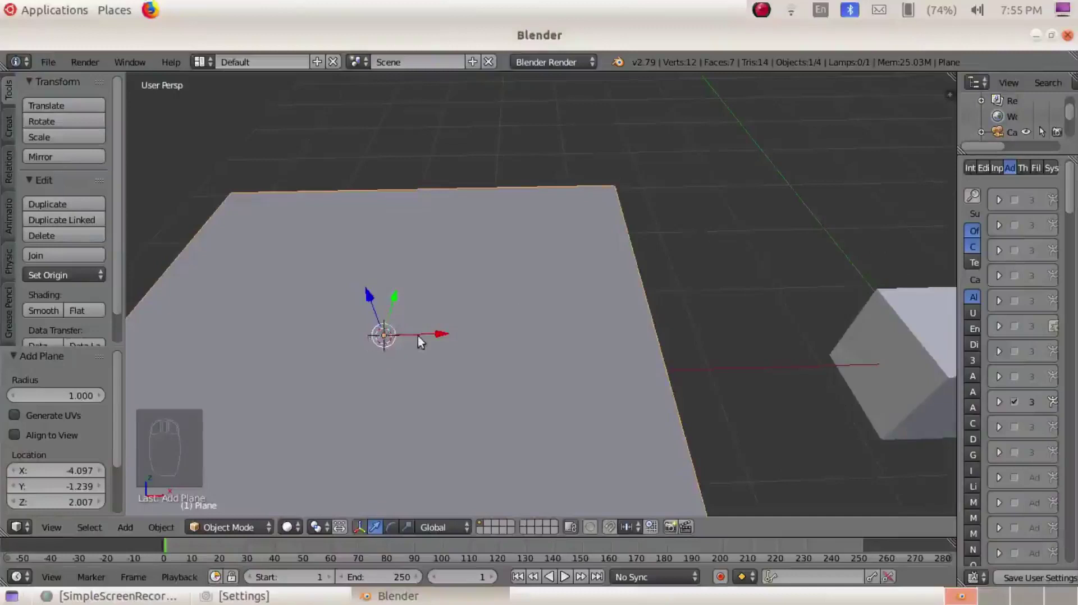
scroll(419, 339, down, 3)
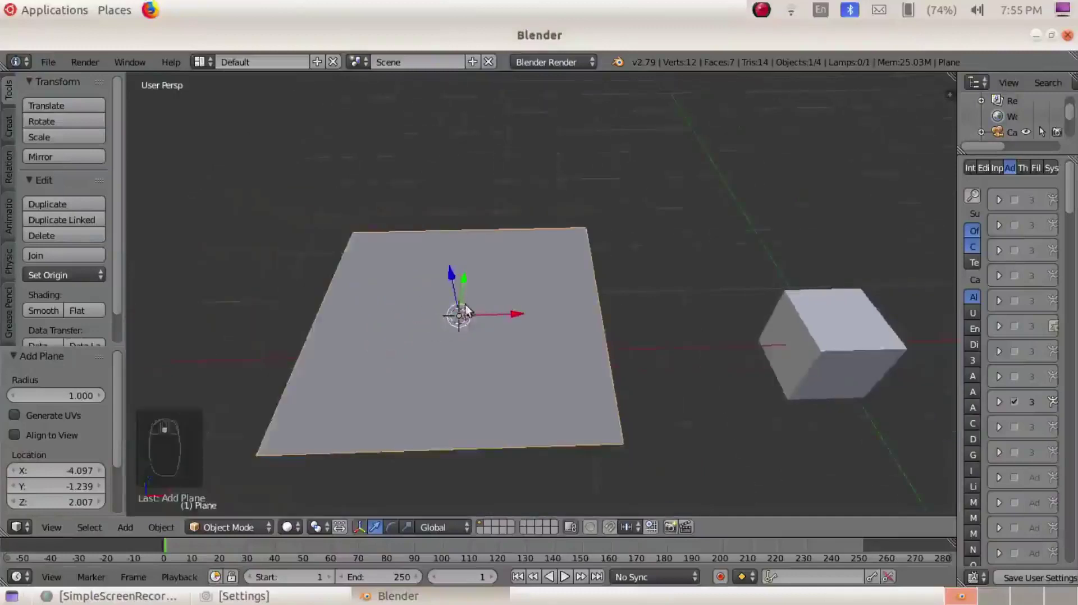
Place the 3D cursor in empty space behind the plane and add a UV sphere there.
click(650, 169)
middle_drag(693, 186, 717, 282)
click(125, 528)
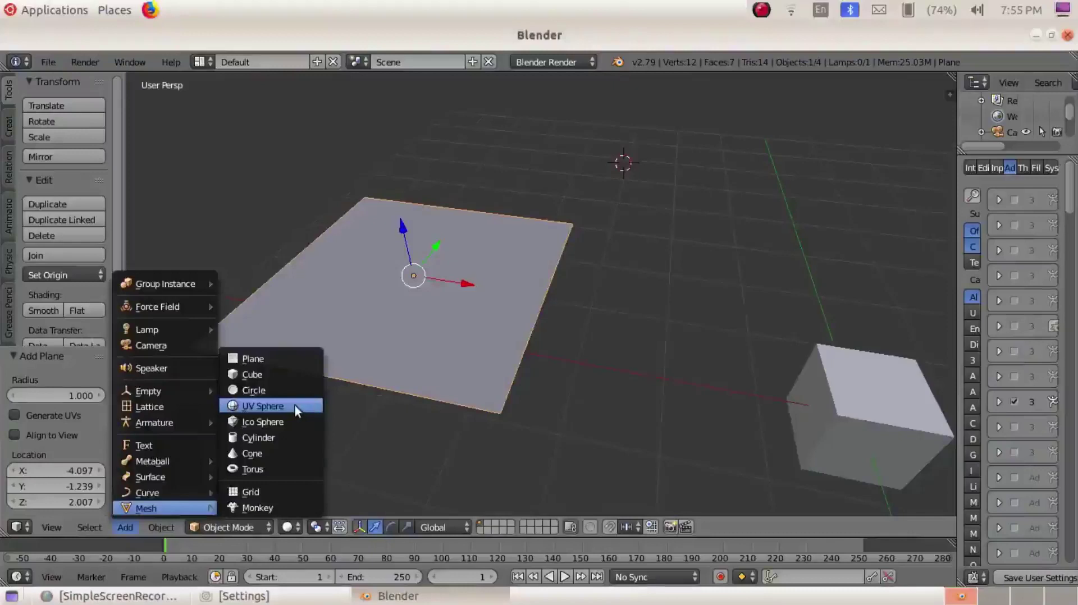
click(294, 405)
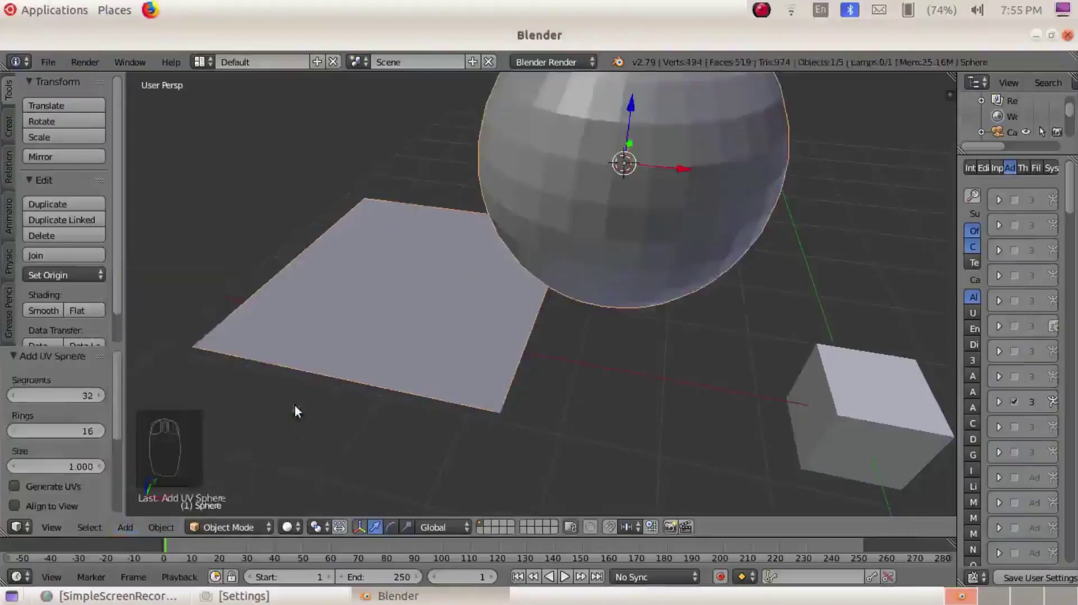
Place the 3D cursor in empty space beyond the cube, on the side away from the plane, and add an ico sphere there.
scroll(710, 326, down, 5)
click(866, 241)
click(123, 527)
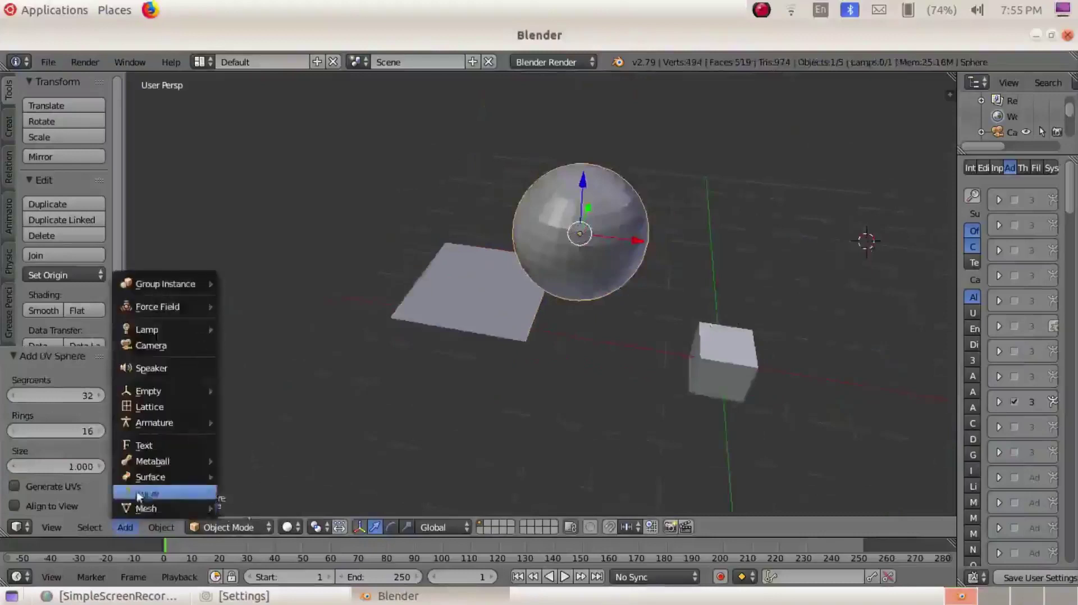
mouse_move(147, 508)
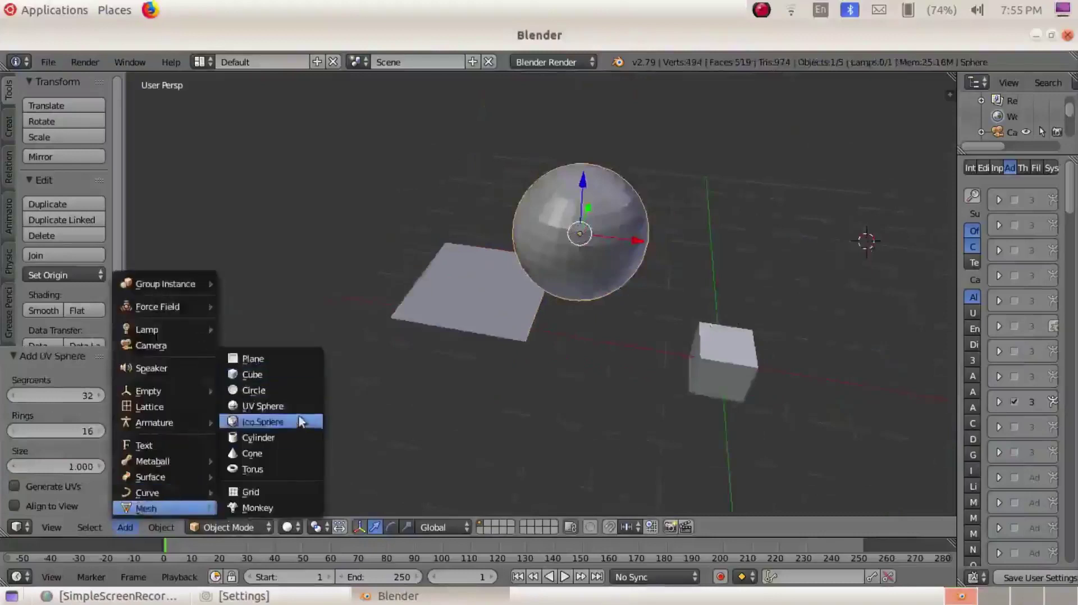
click(301, 422)
Place the 3D cursor in empty space clear of the existing objects and add a monkey mesh there.
click(727, 348)
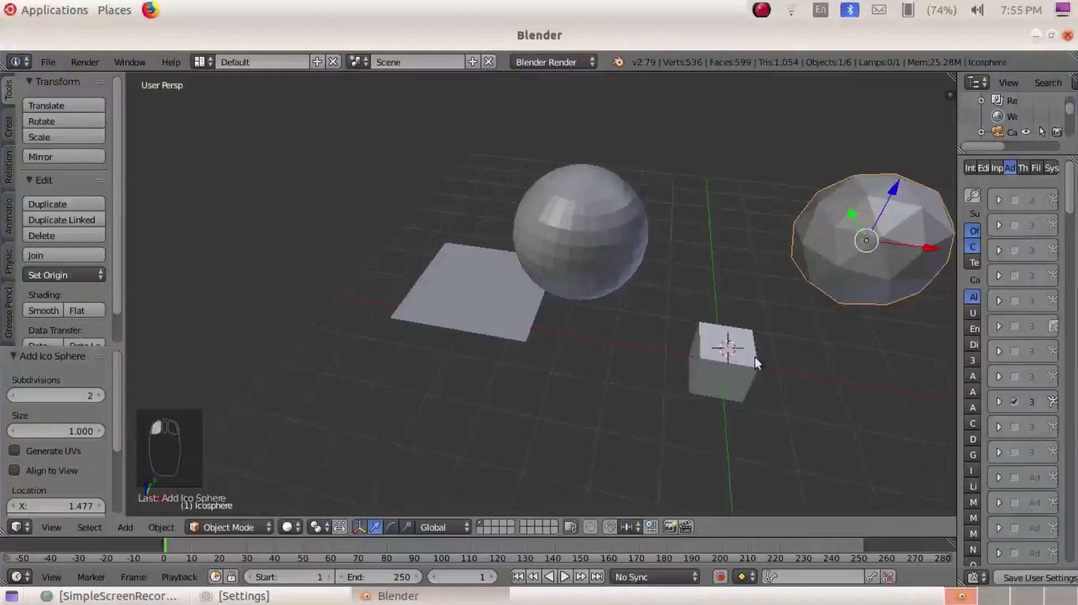
middle_drag(791, 354, 423, 355)
click(474, 394)
mouse_move(558, 429)
middle_down()
mouse_move(562, 341)
mouse_move(570, 443)
middle_up()
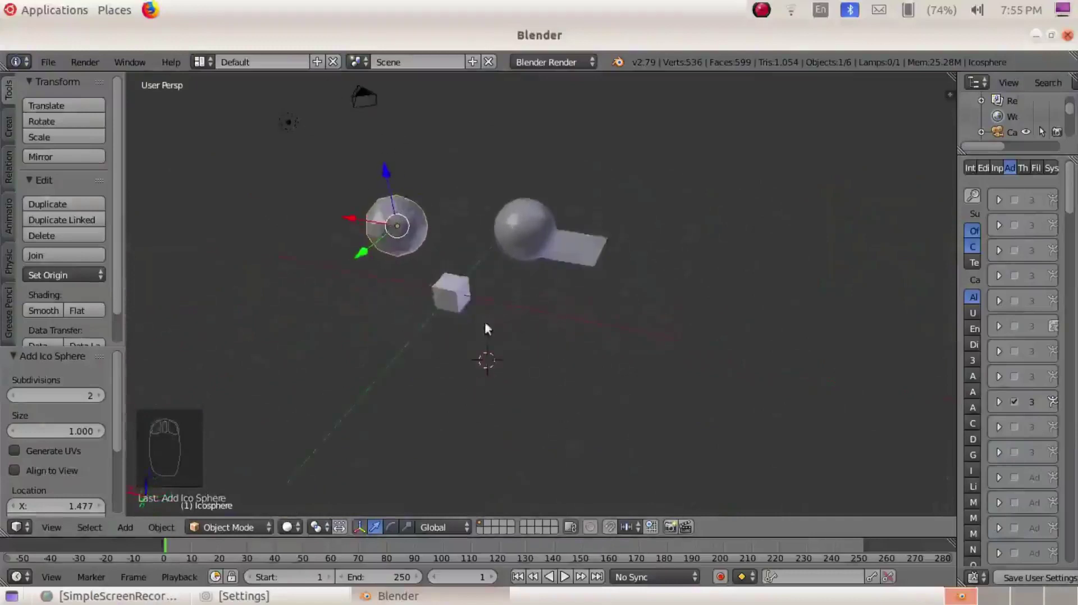
middle_drag(496, 359, 529, 356)
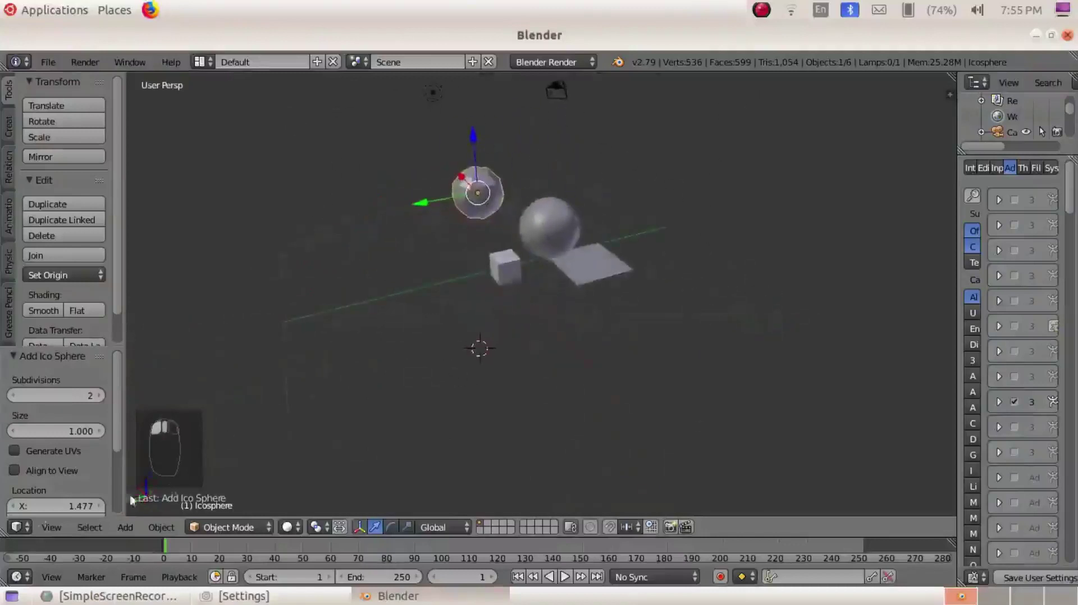
click(126, 528)
mouse_move(147, 508)
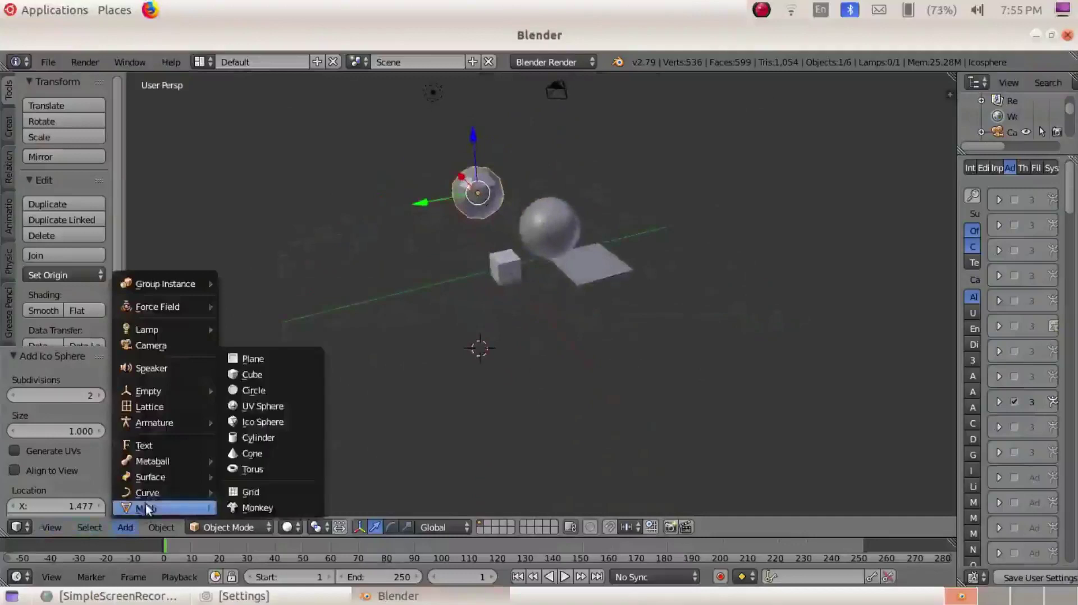
click(292, 506)
Place the 3D cursor on top of the monkey's head and add a cone there.
middle_drag(539, 416, 631, 380)
scroll(631, 380, up, 5)
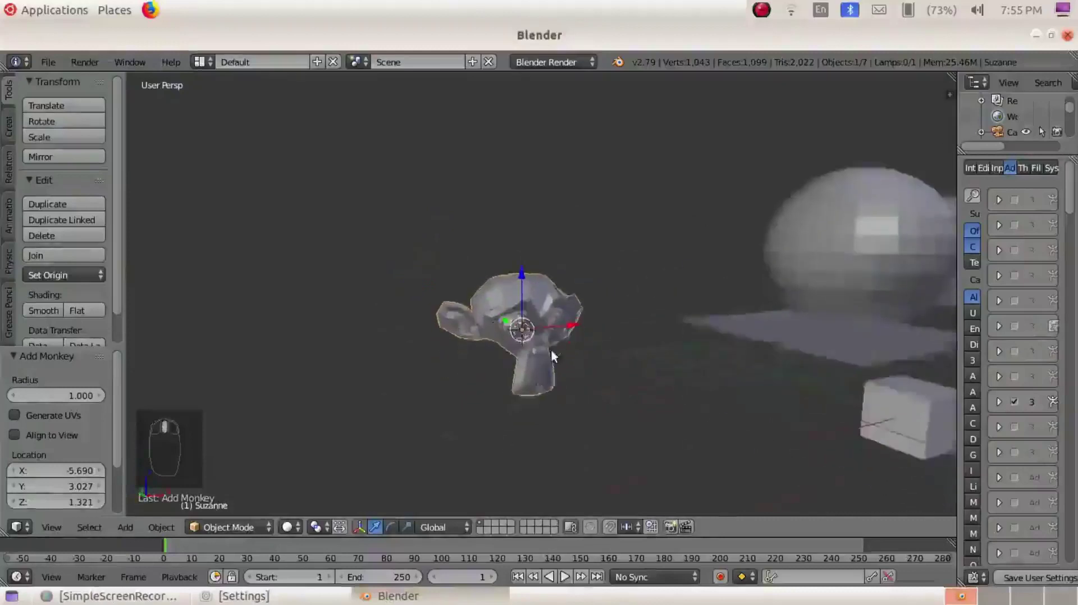
scroll(553, 357, up, 3)
middle_drag(553, 356, 461, 218)
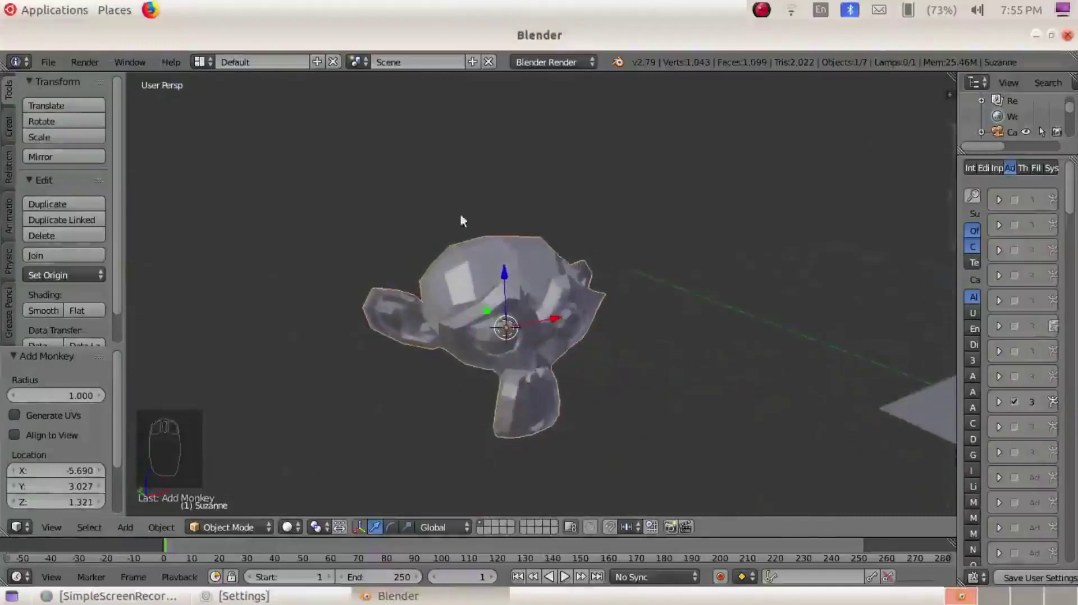
middle_drag(592, 247, 696, 260)
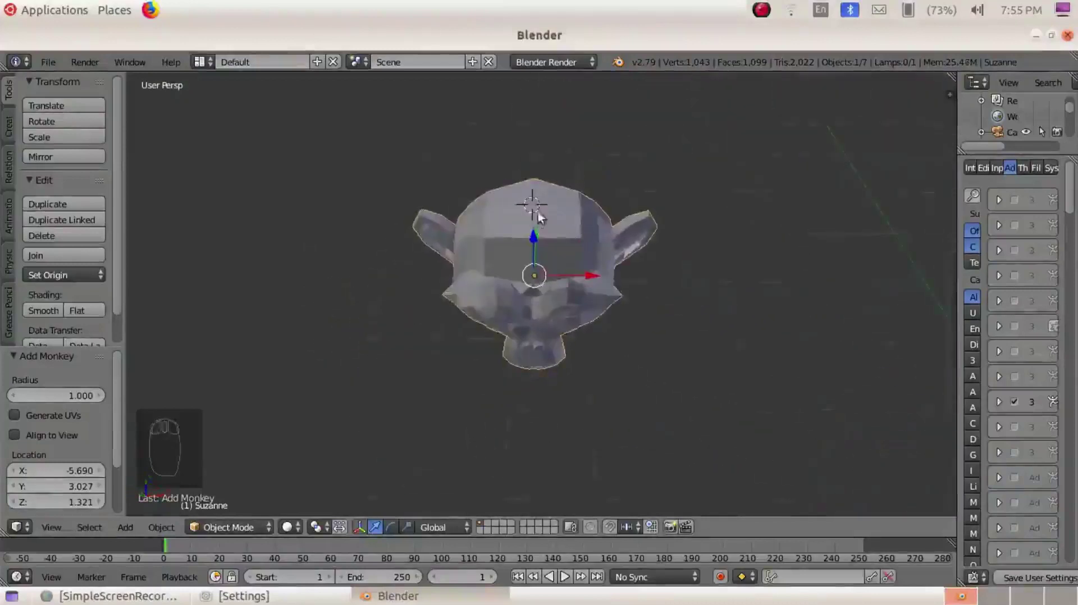
middle_drag(537, 208, 646, 247)
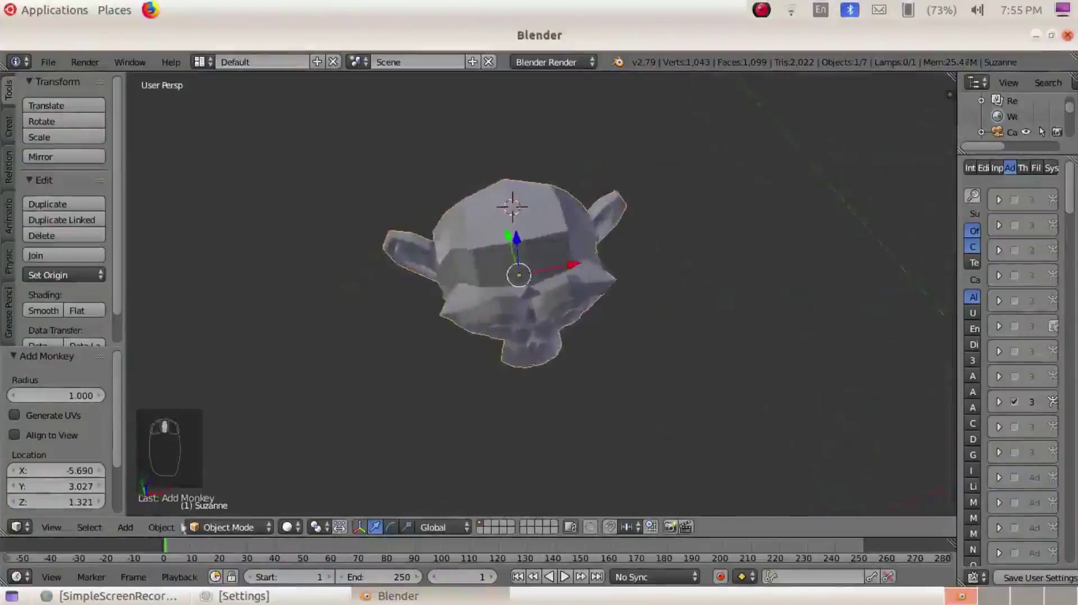
click(125, 527)
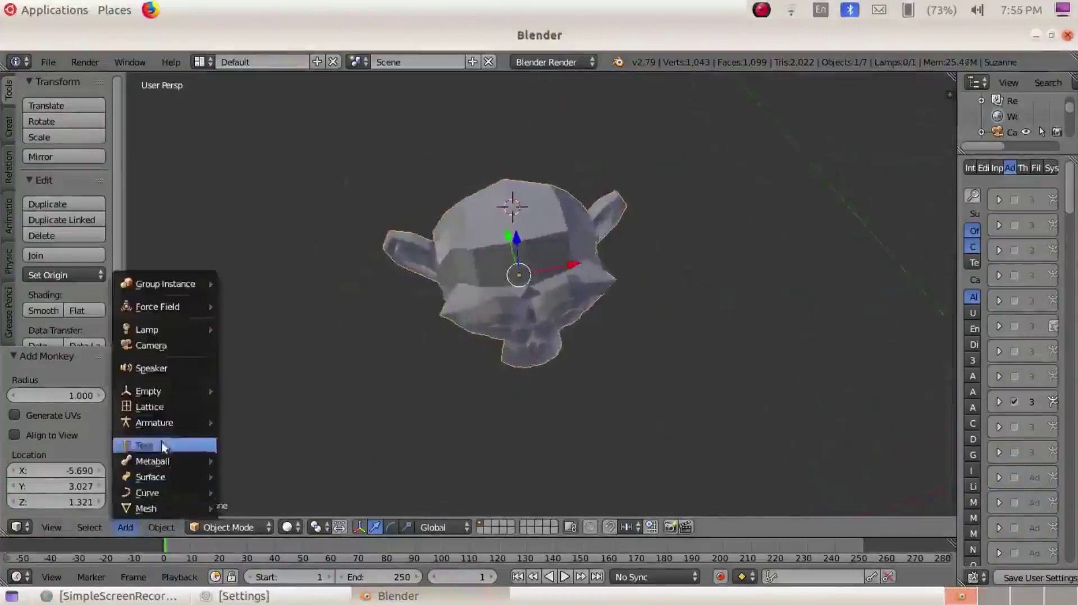
mouse_move(147, 508)
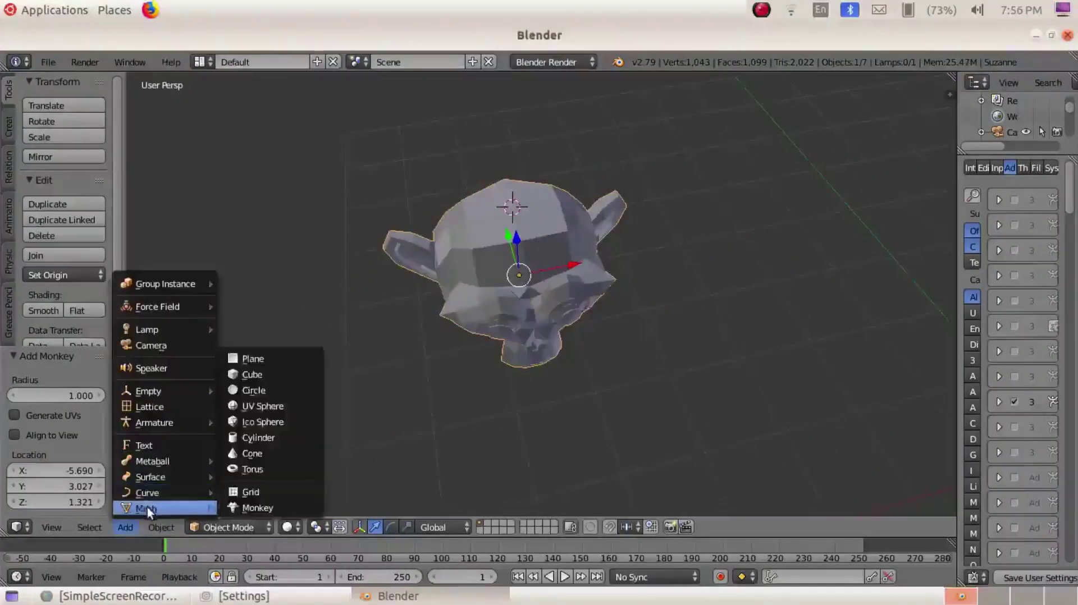
click(254, 456)
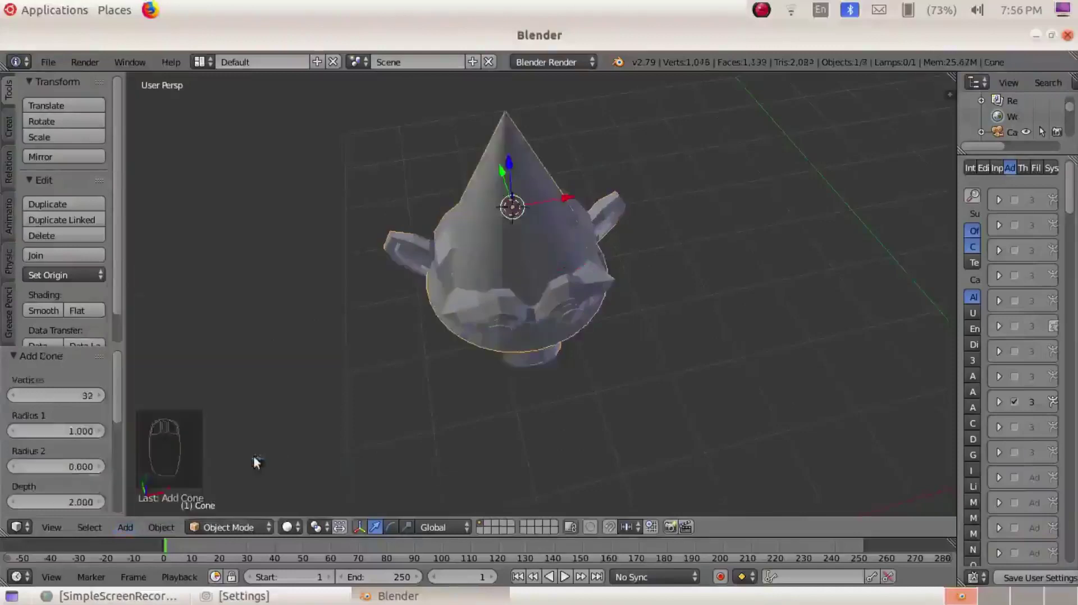
Scale the cone down uniformly by a factor of about 0.33.
middle_drag(680, 371, 661, 308)
key(s)
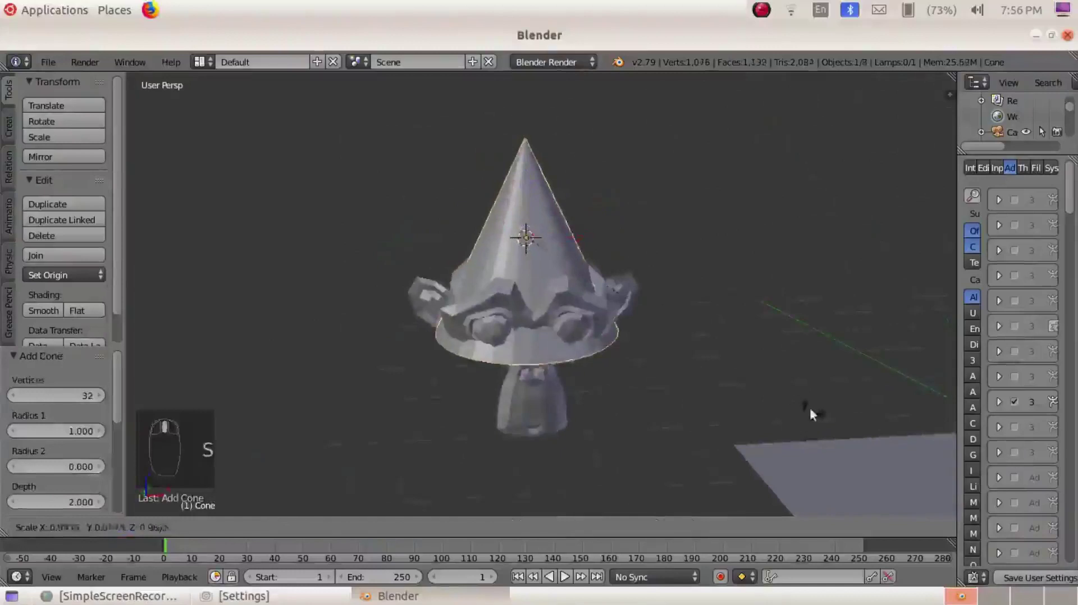
click(618, 298)
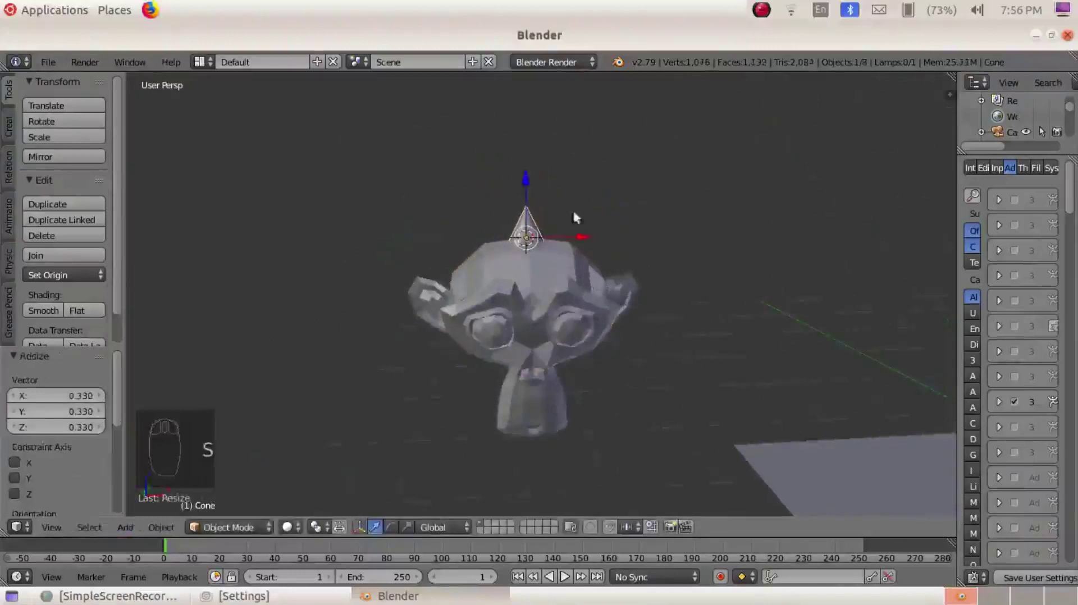
Raise the cone about 0.518 along the Z axis and scale it up by about 2.528 as a hat for the monkey.
drag(523, 180, 525, 130)
key(s)
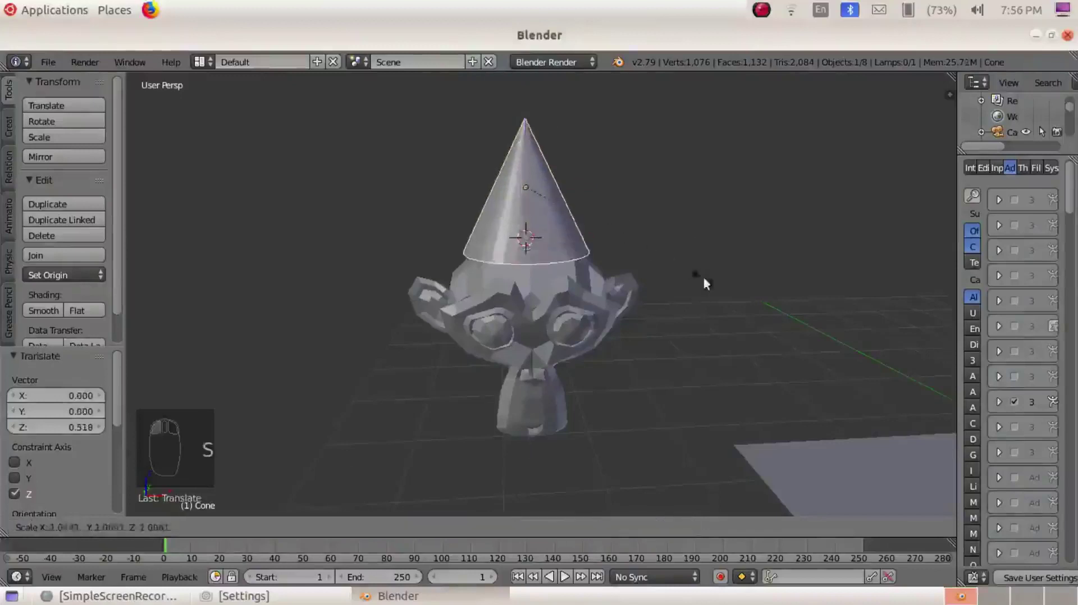
click(747, 303)
middle_drag(655, 332, 685, 279)
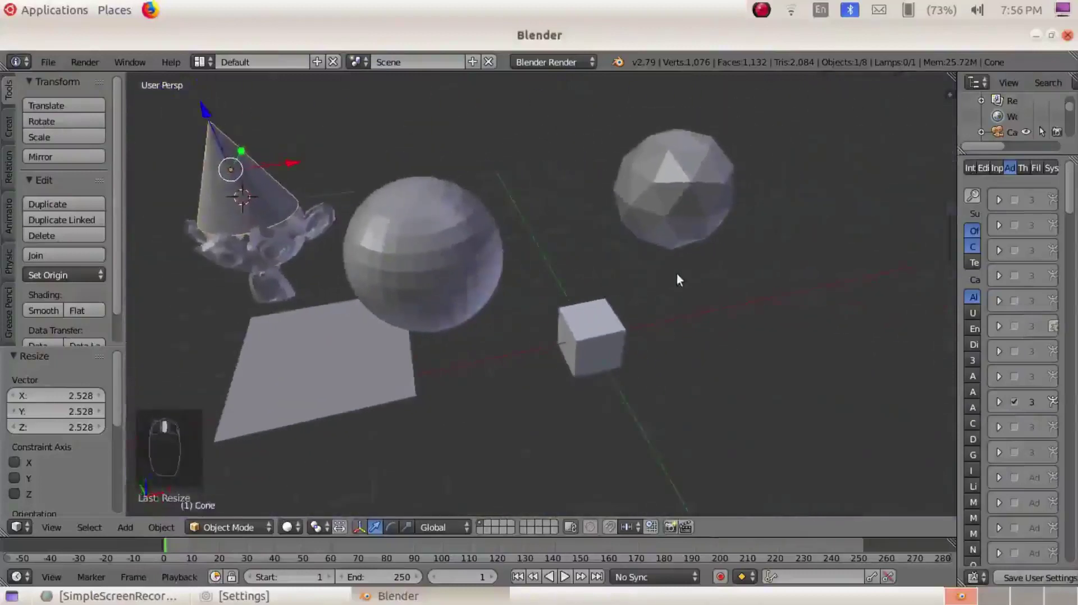
scroll(677, 274, down, 2)
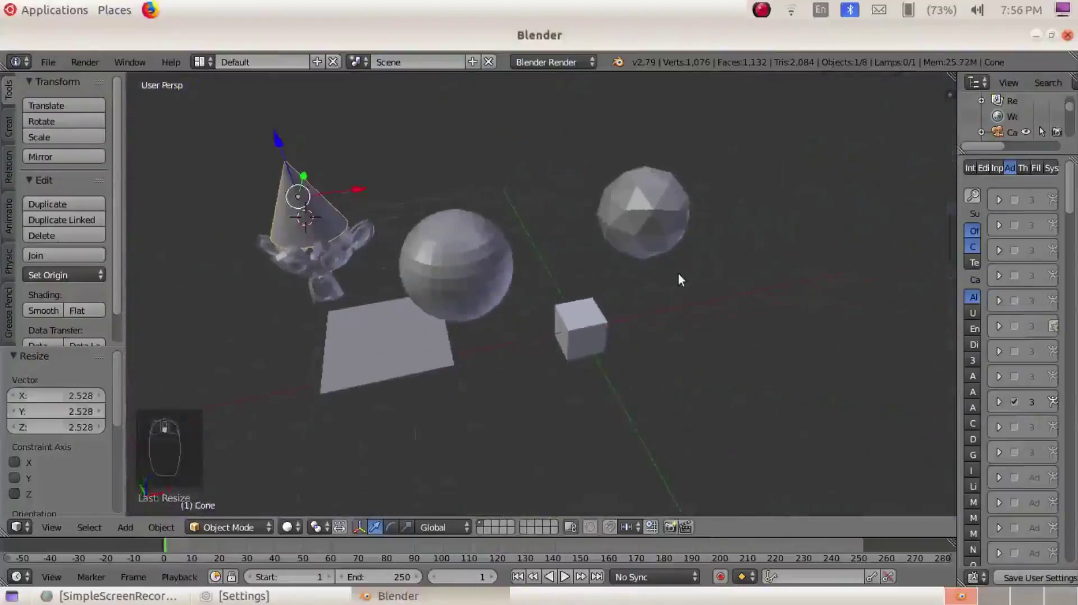
Undo the cone edits and all the mesh additions, back to the original cube.
key(ctrl+z)
key(ctrl+z)
key(ctrl+z)
key(ctrl+z)
key(ctrl+z)
key(ctrl+z)
key(ctrl+z)
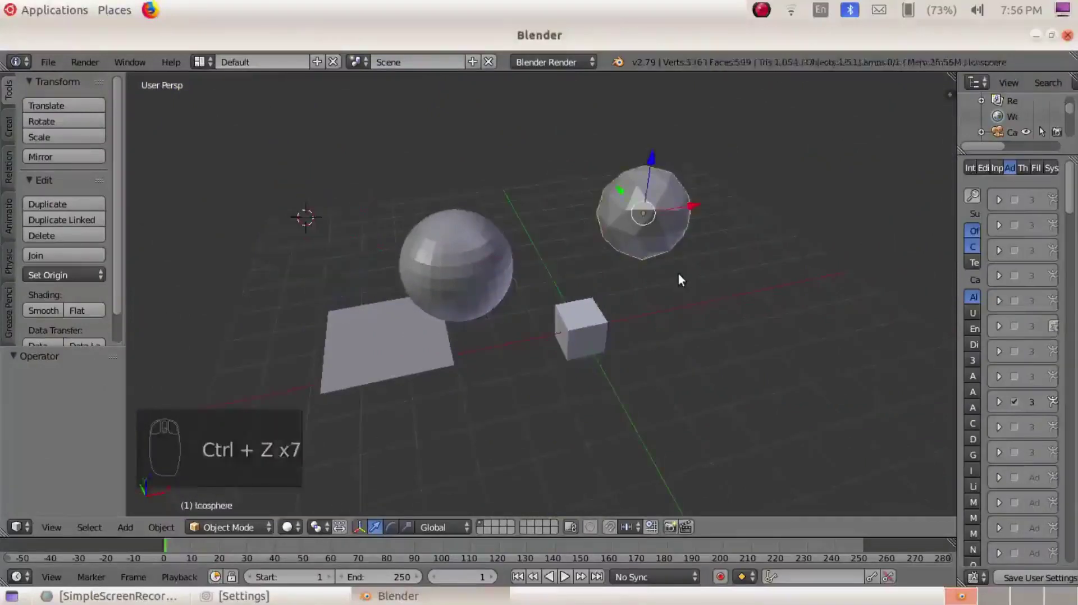
key(ctrl+z)
key(ctrl+z)
key(ctrl+z)
key(ctrl+z)
Place the 3D cursor in empty space away from the cube and add a cylinder there.
middle_drag(747, 288, 419, 339)
click(417, 333)
click(124, 528)
mouse_move(145, 508)
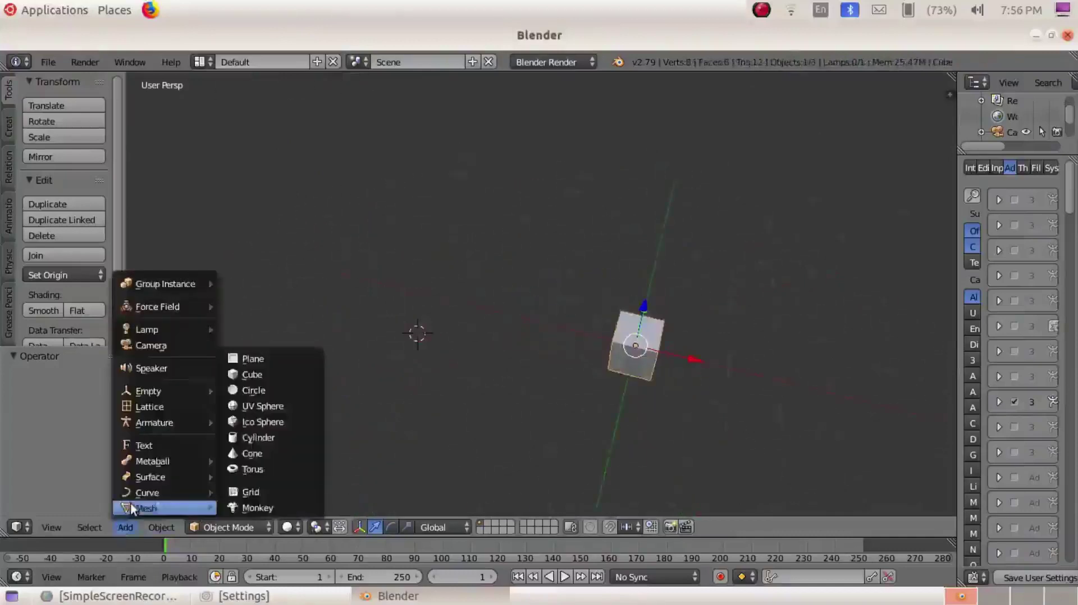
click(264, 441)
middle_drag(505, 253, 686, 348)
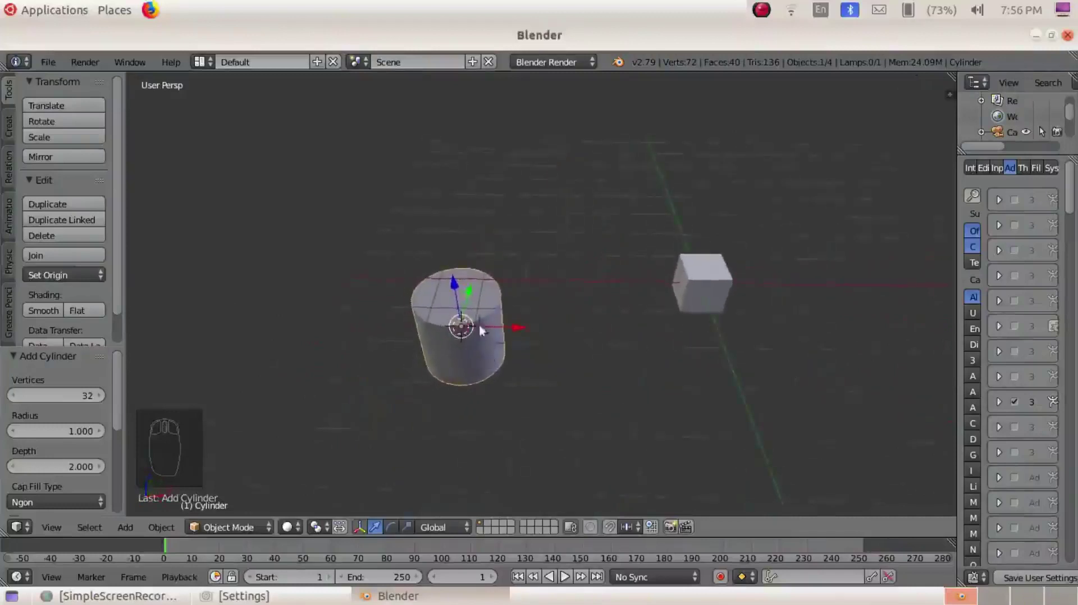
Select the cylinder and delete it.
right_click(705, 288)
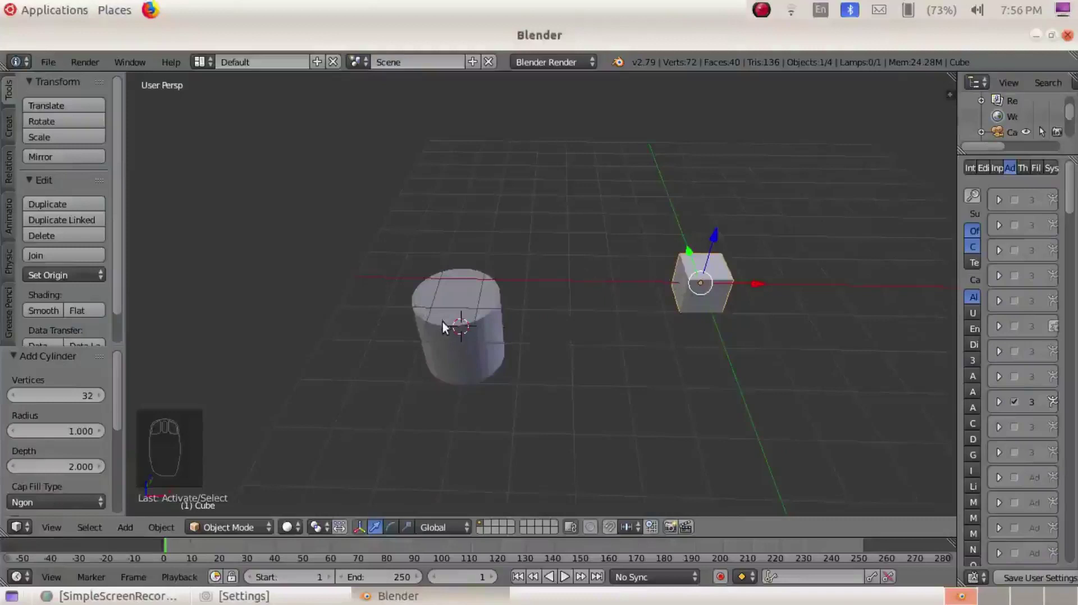
right_click(464, 320)
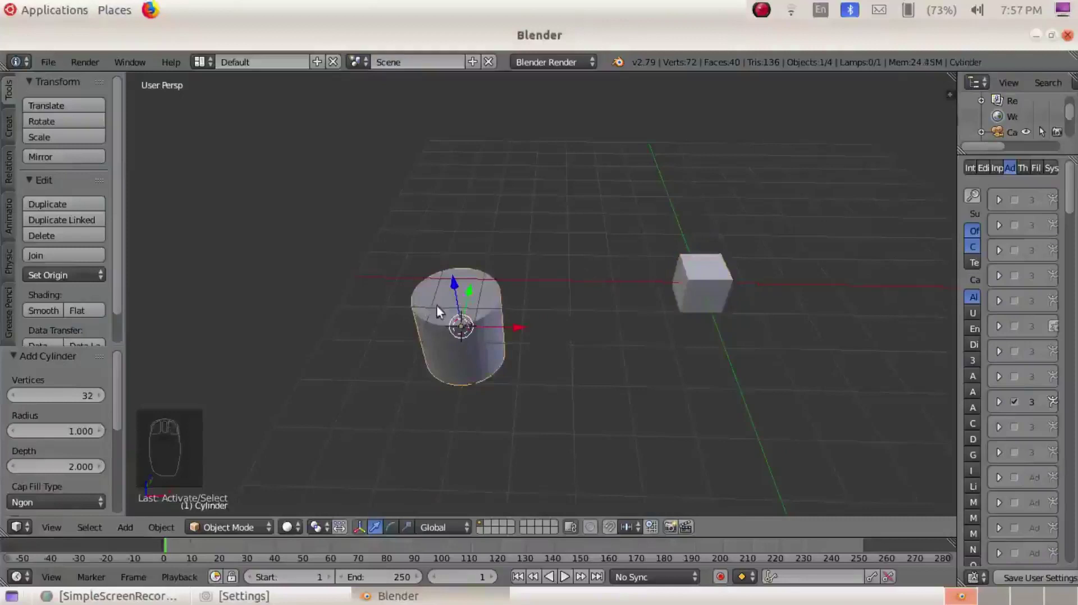
key(Delete)
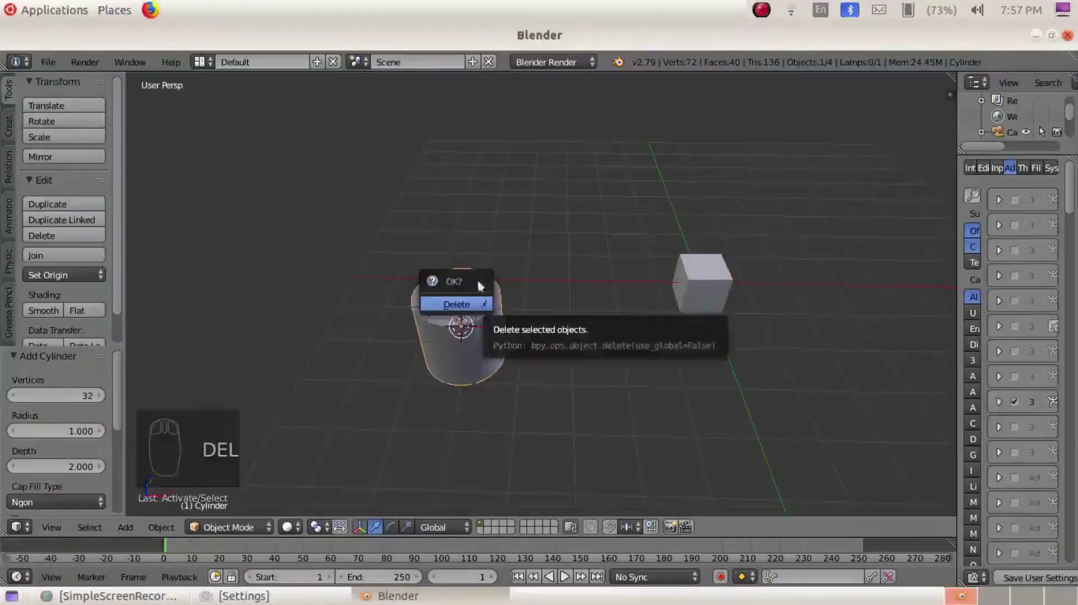
click(458, 306)
Select the cube, review its available interaction modes and choose Object Mode.
middle_drag(586, 318, 521, 390)
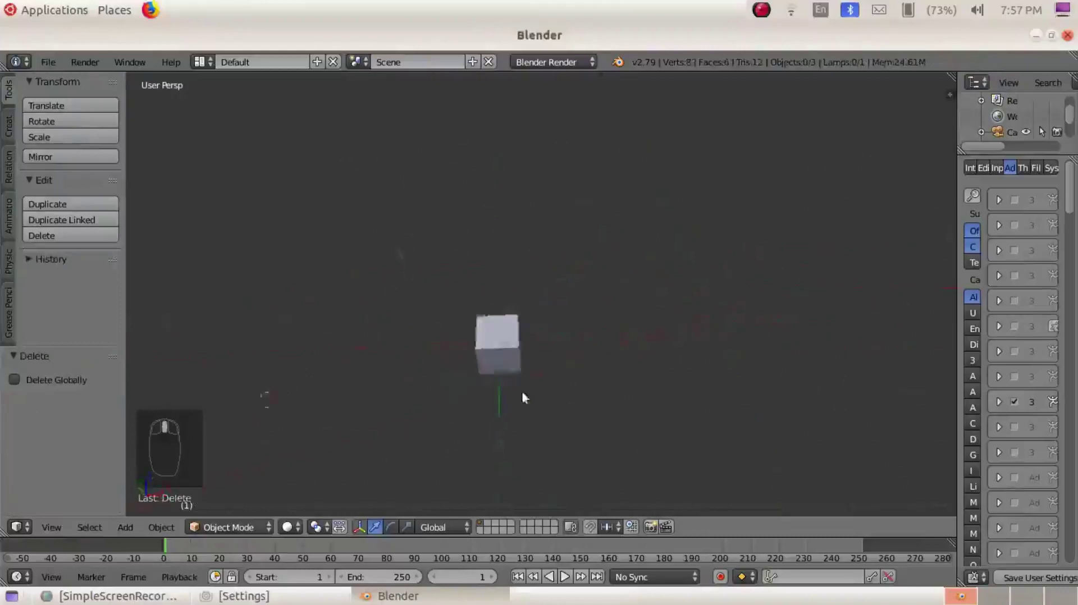
right_click(505, 362)
middle_drag(629, 440, 695, 378)
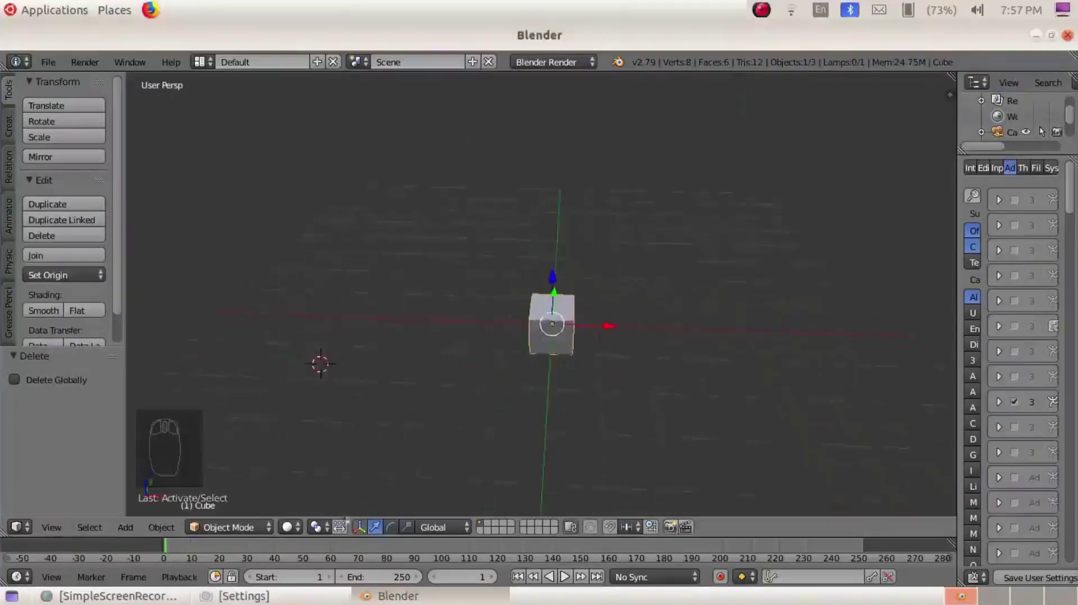
middle_drag(791, 376, 427, 337)
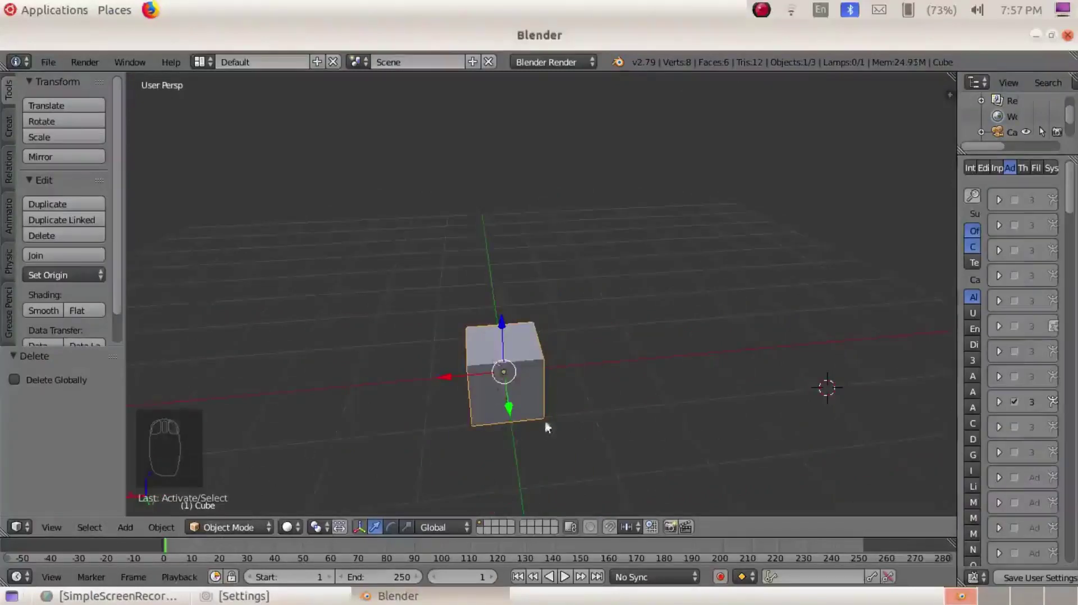
click(232, 526)
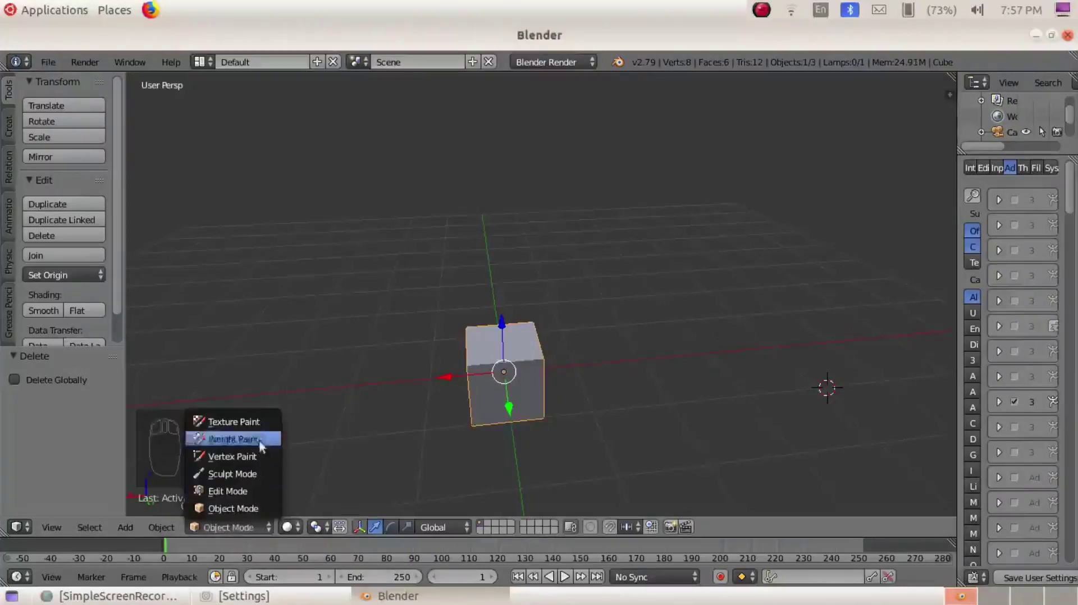
click(257, 507)
Select the camera, the cube and the lamp one after another in Object Mode, ending on the lamp.
scroll(584, 353, down, 4)
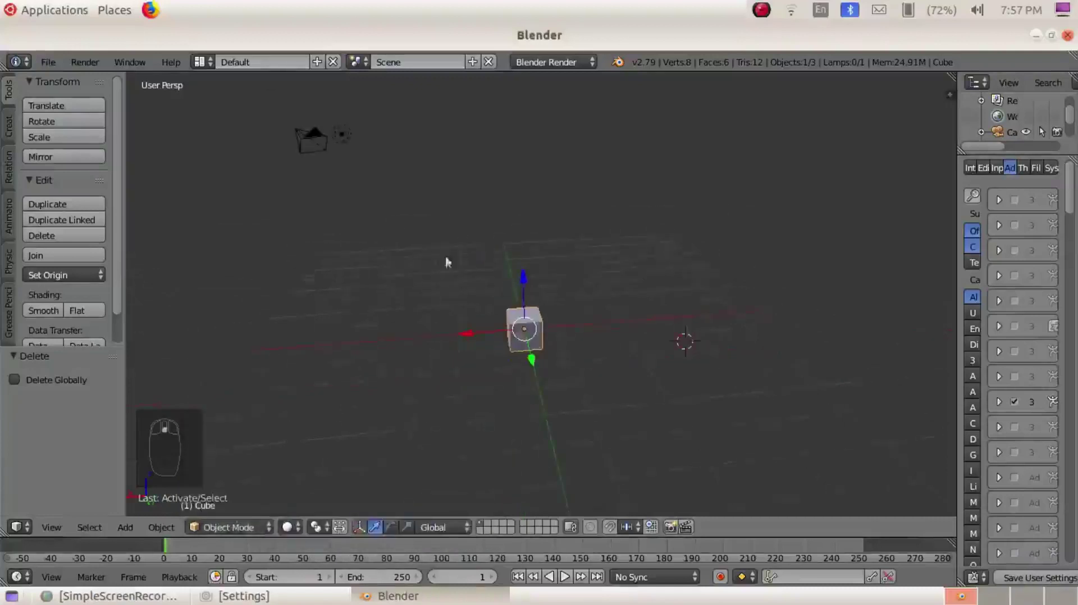
right_click(305, 133)
right_click(524, 323)
right_click(329, 140)
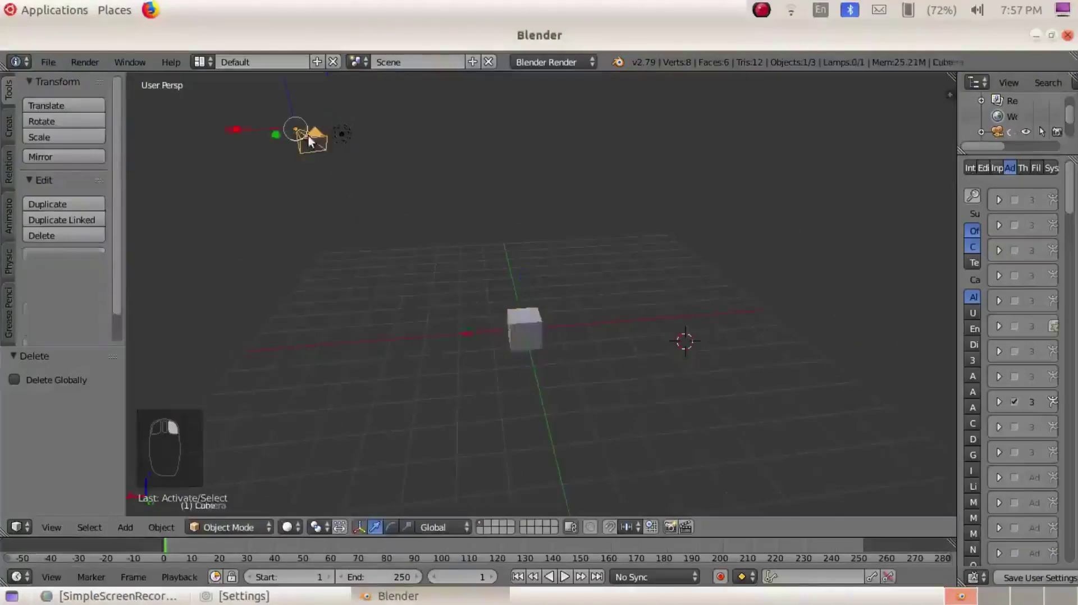
right_click(339, 131)
right_click(522, 332)
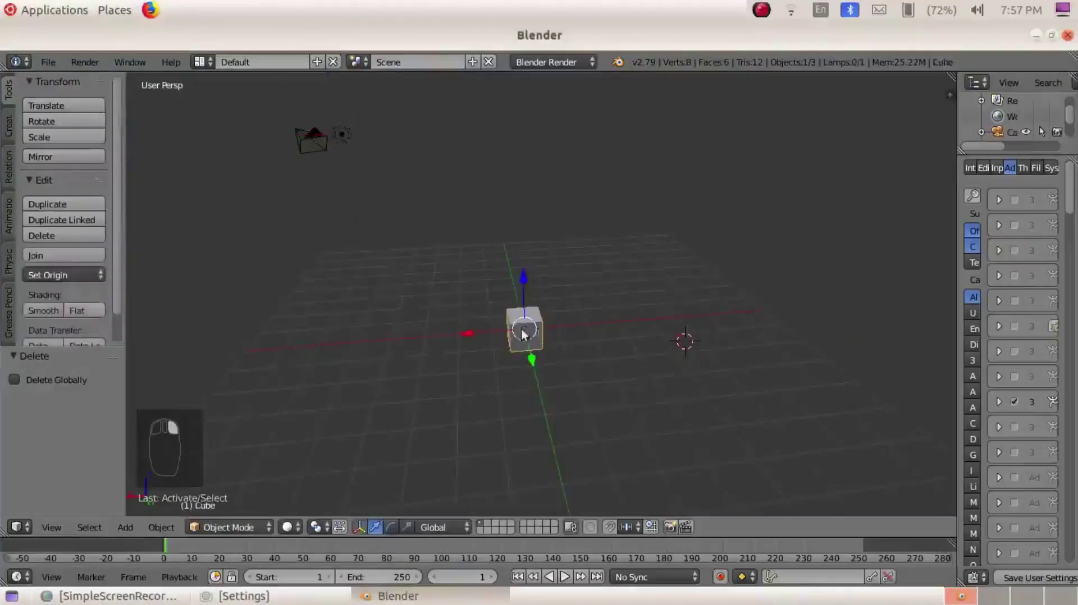
right_click(313, 149)
right_click(339, 129)
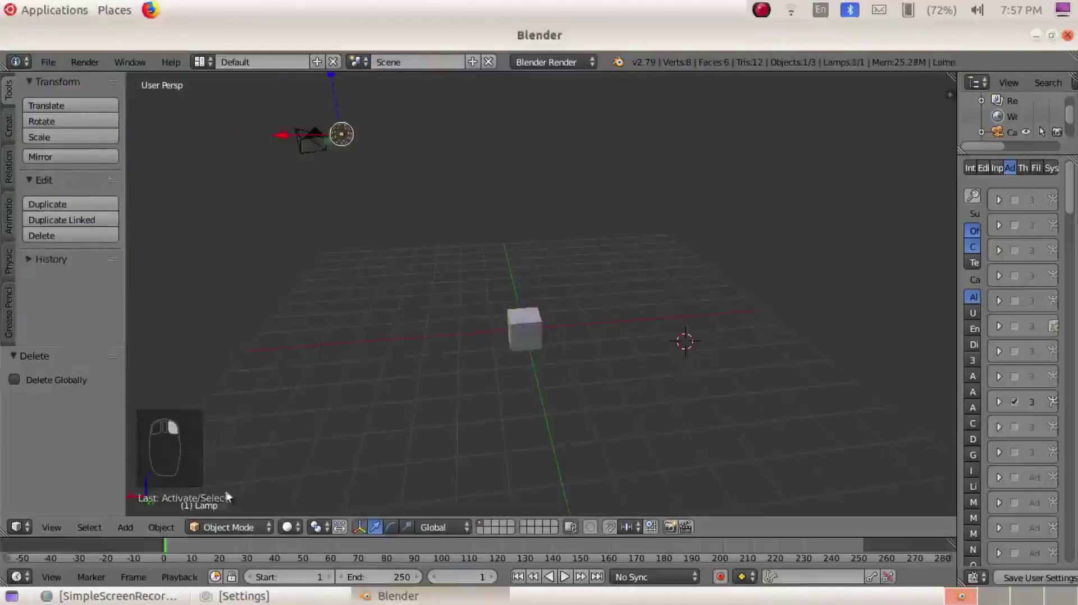
Add a UV sphere at the 3D cursor, move it to the opposite side of the cube and raise it about 1.877 along Z.
click(129, 528)
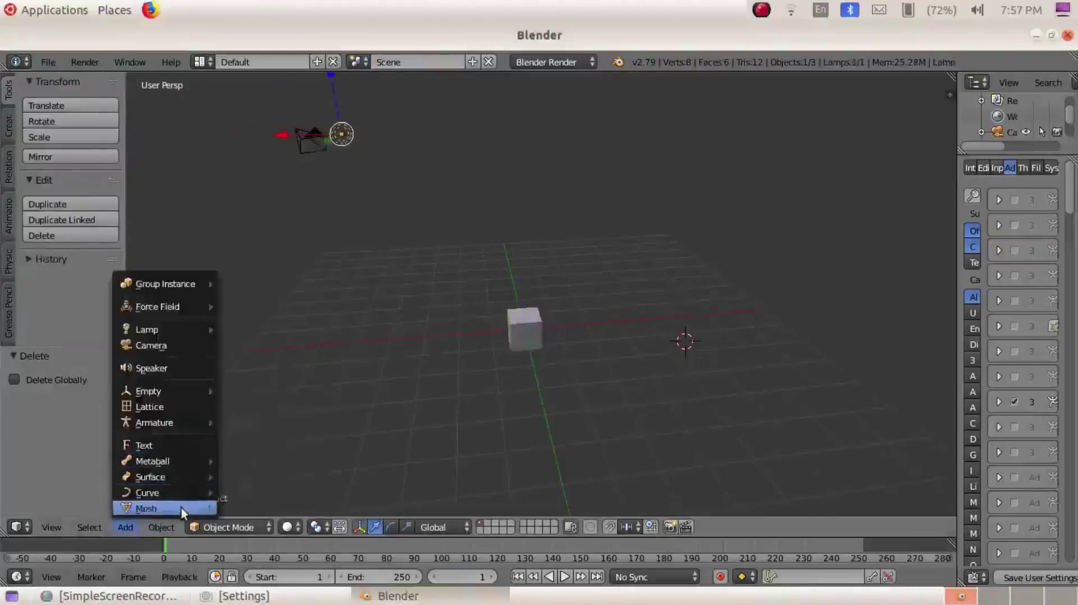
mouse_move(181, 507)
click(264, 407)
drag(645, 342, 336, 239)
middle_drag(336, 239, 344, 416)
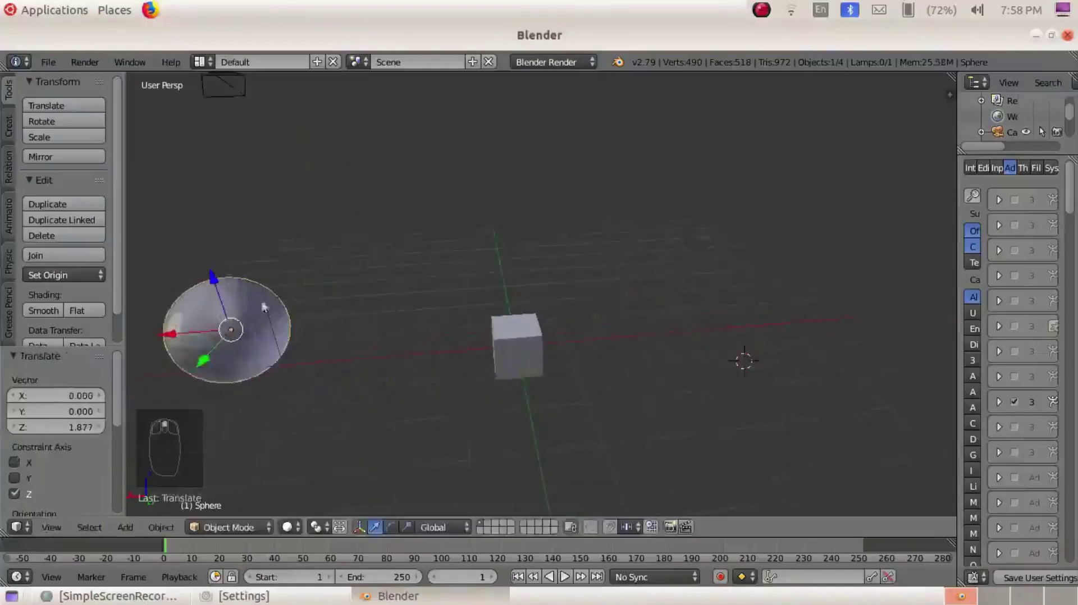
middle_drag(524, 404, 323, 354)
middle_drag(313, 296, 178, 298)
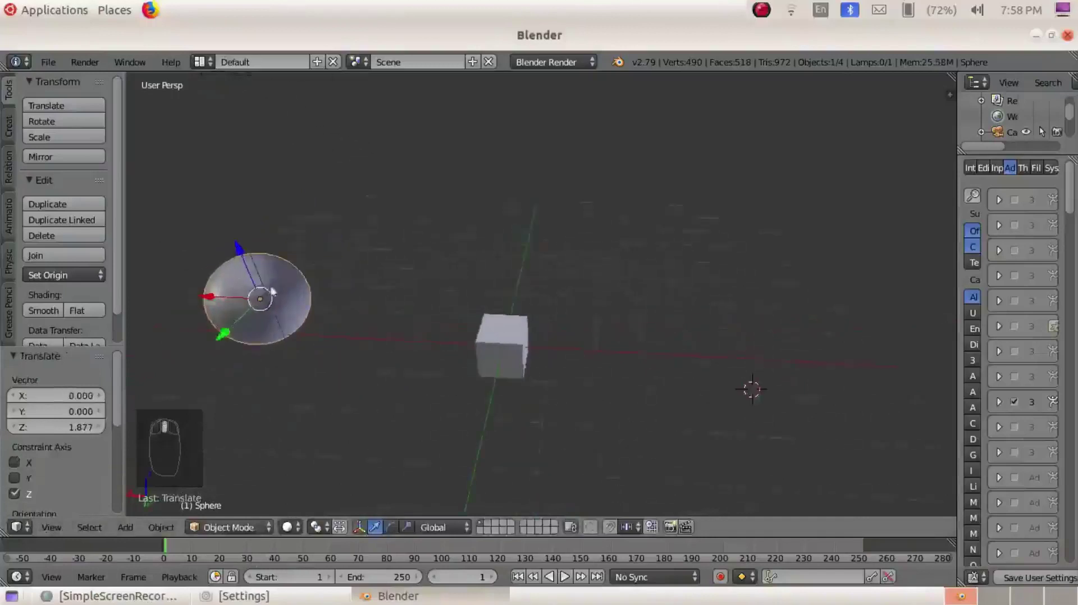
Alternate the selection between the cube, sphere, camera and lamp as whole objects, ending on the sphere.
right_click(510, 341)
scroll(292, 286, down, 3)
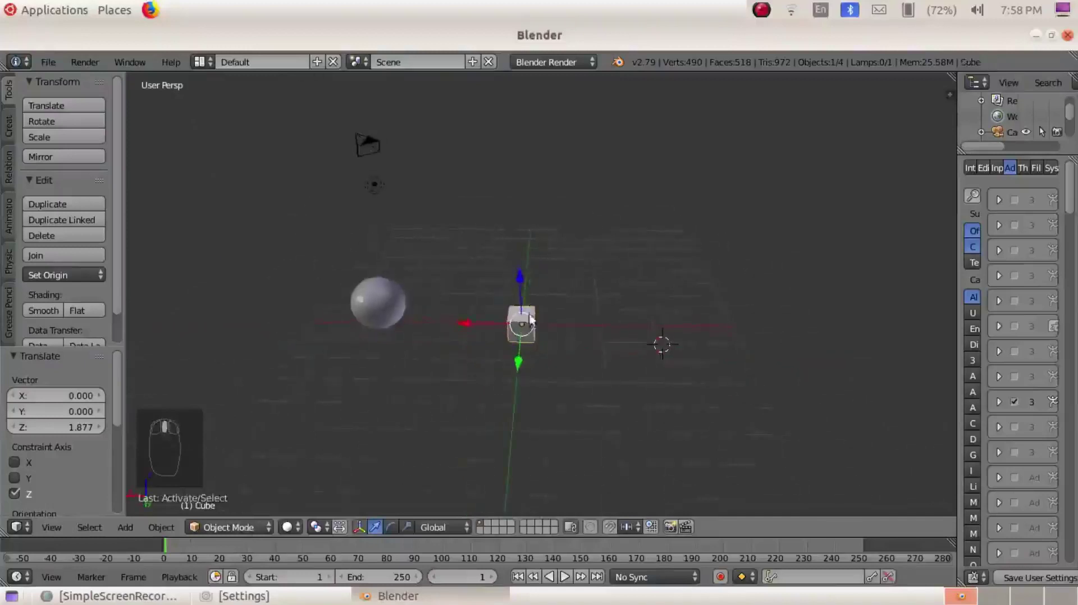
right_click(374, 289)
right_click(507, 319)
right_click(383, 309)
right_click(527, 328)
right_click(370, 147)
right_click(375, 185)
right_click(395, 295)
right_click(371, 184)
right_click(520, 324)
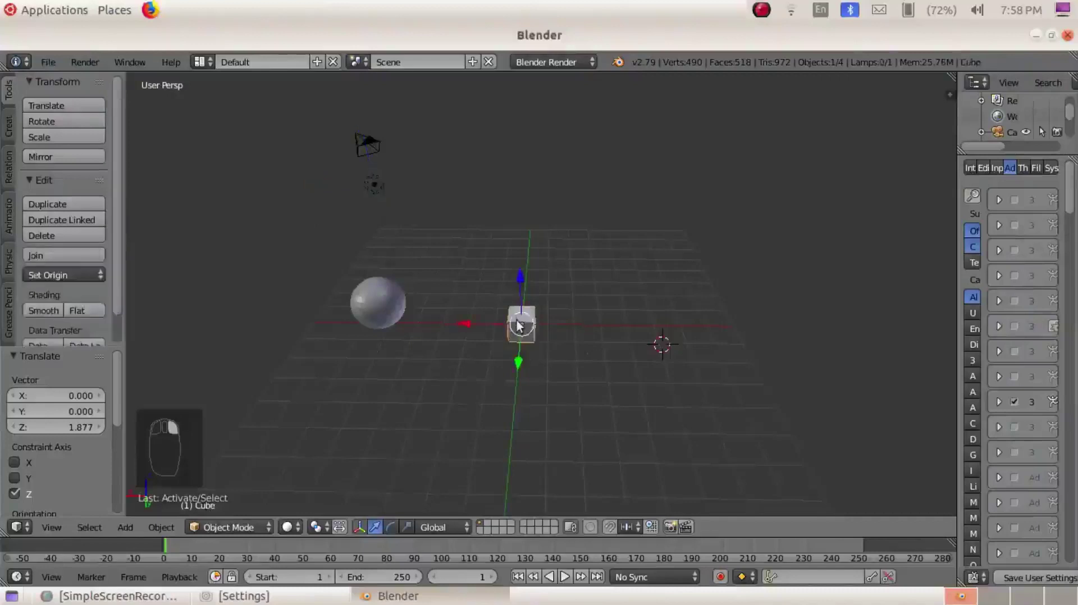
right_click(357, 312)
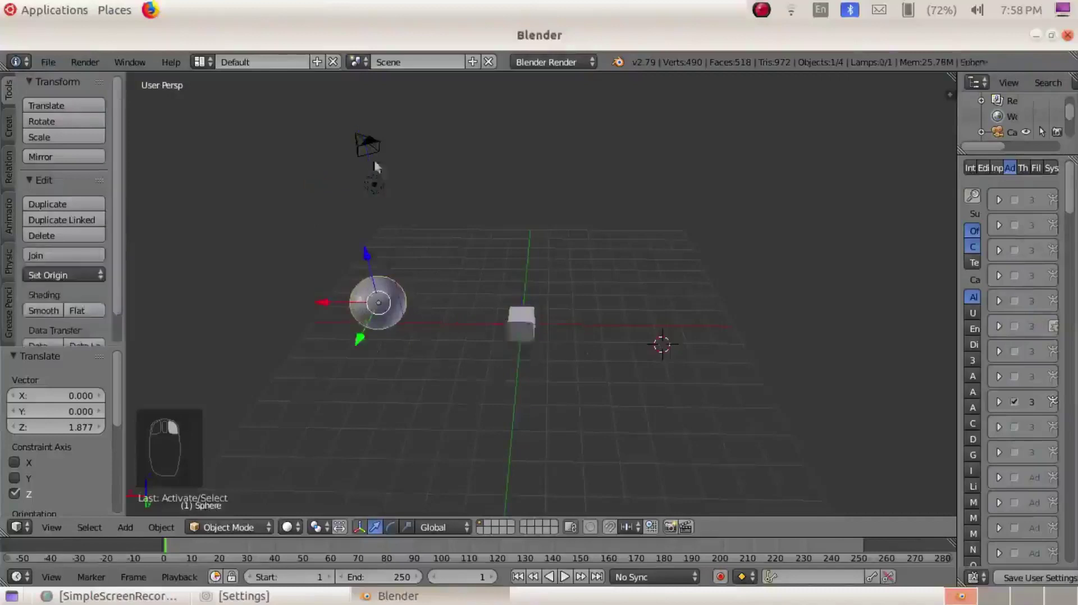
Select the camera and check which interaction modes are available for it.
right_click(367, 144)
scroll(601, 329, up, 2)
scroll(602, 328, down, 2)
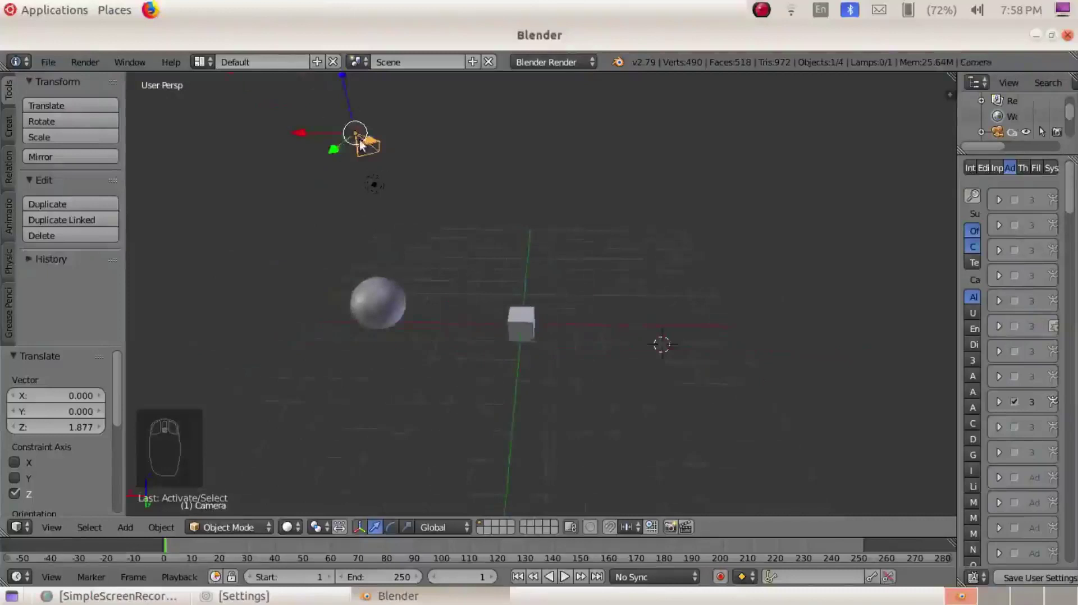
click(235, 529)
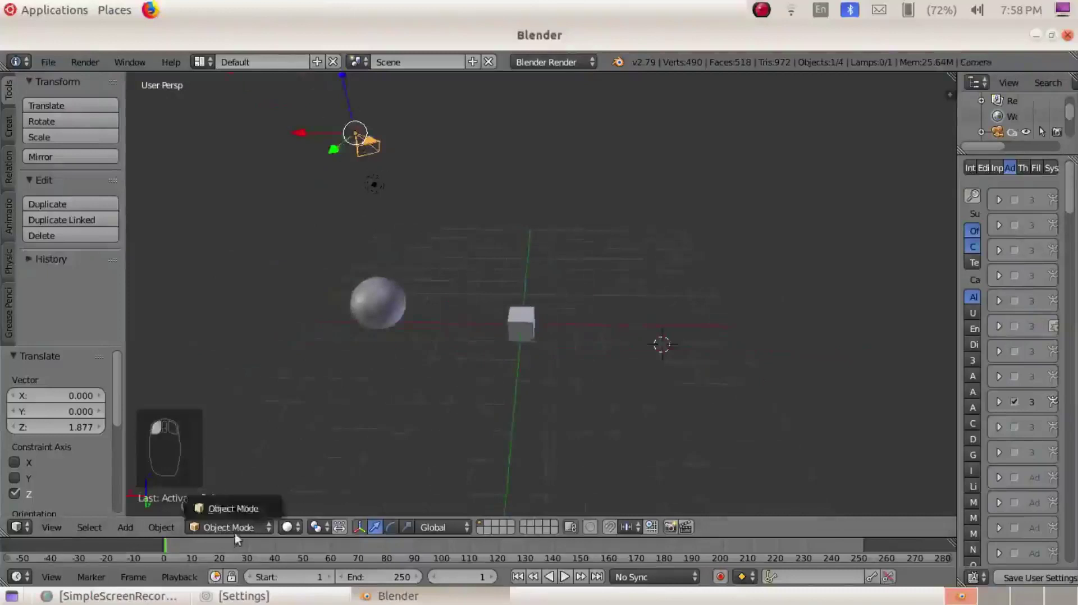
click(241, 522)
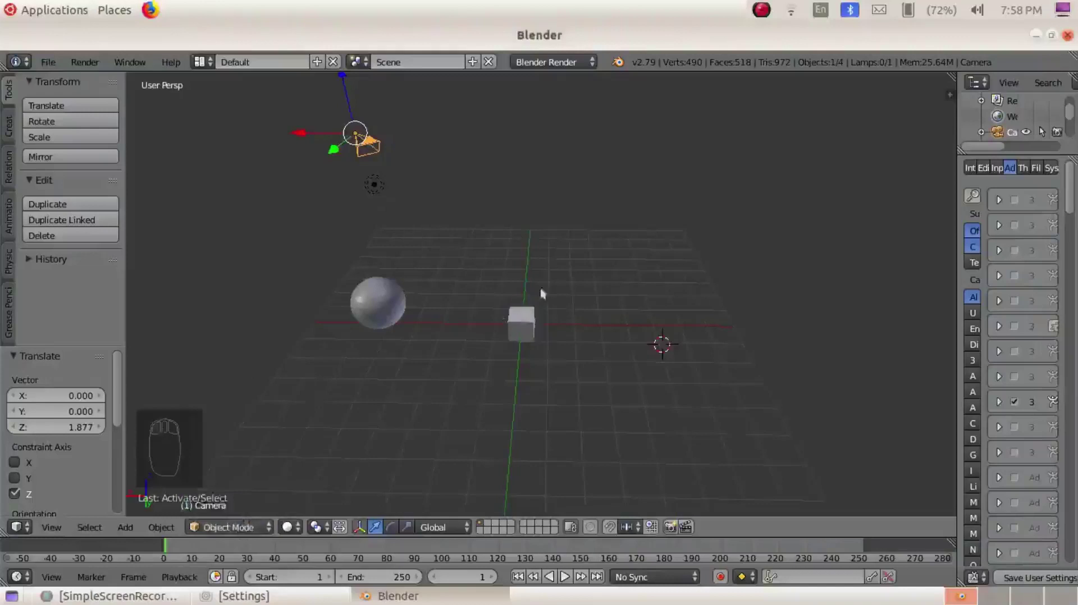
Select the cube and switch it to Edit Mode.
right_click(527, 321)
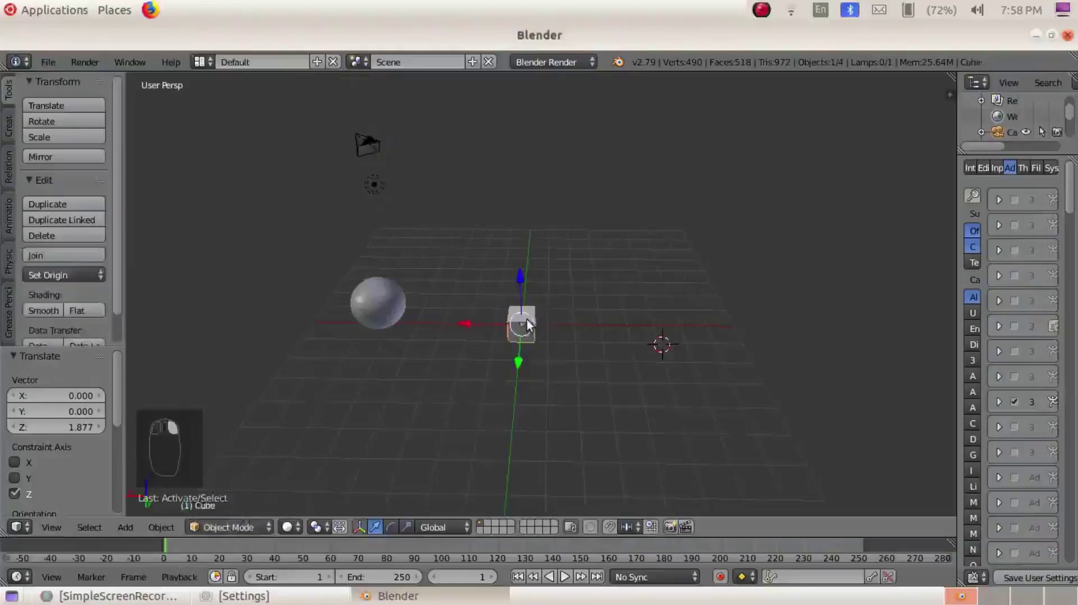
click(257, 528)
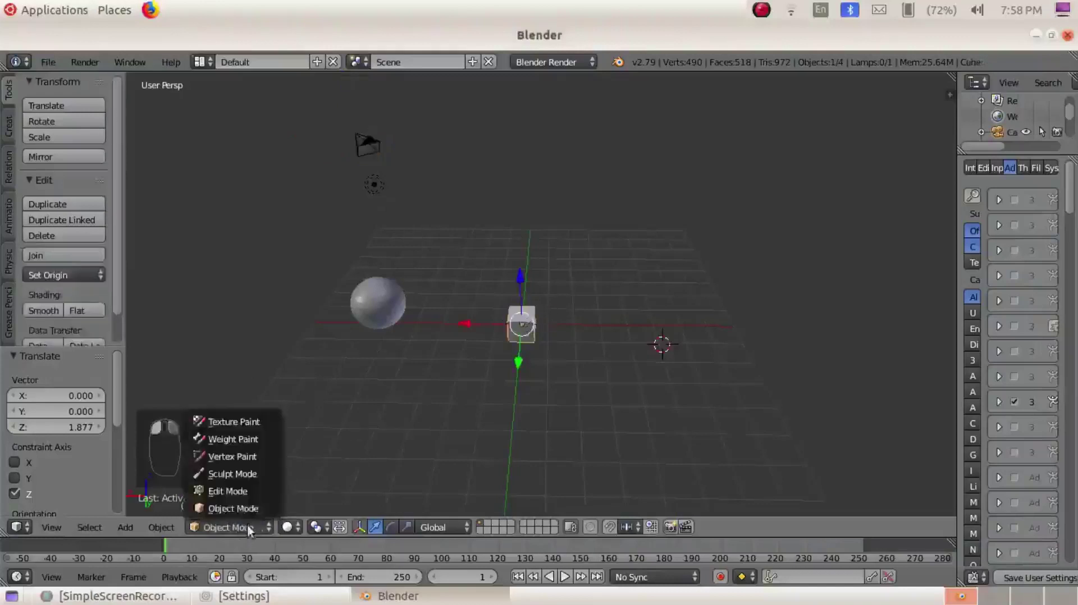
click(247, 492)
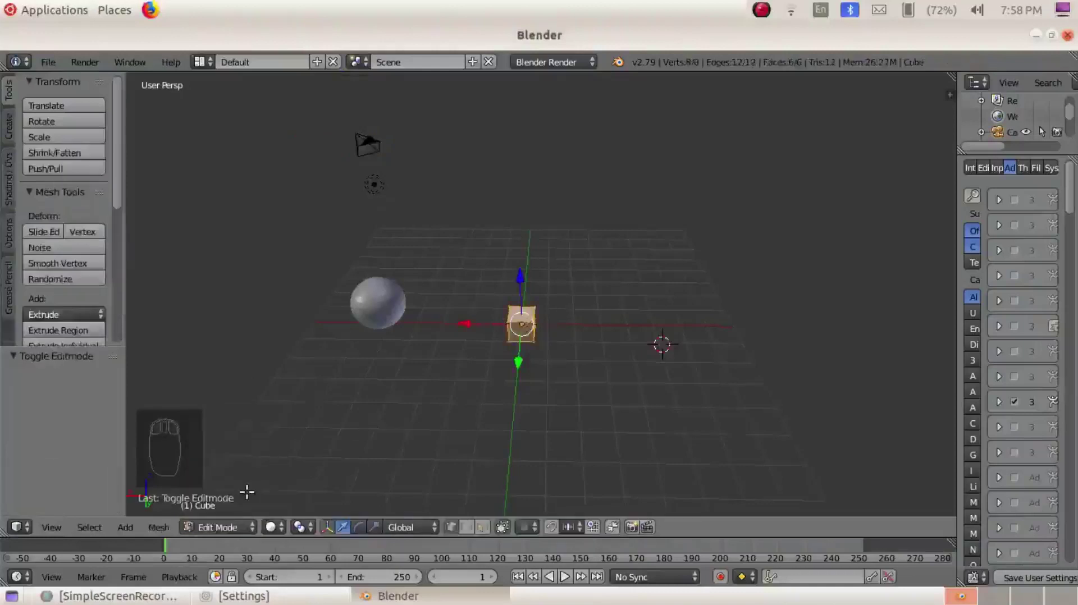
Examine the cube's vertices, edges and faces up close from several angles in Edit Mode.
scroll(538, 303, up, 4)
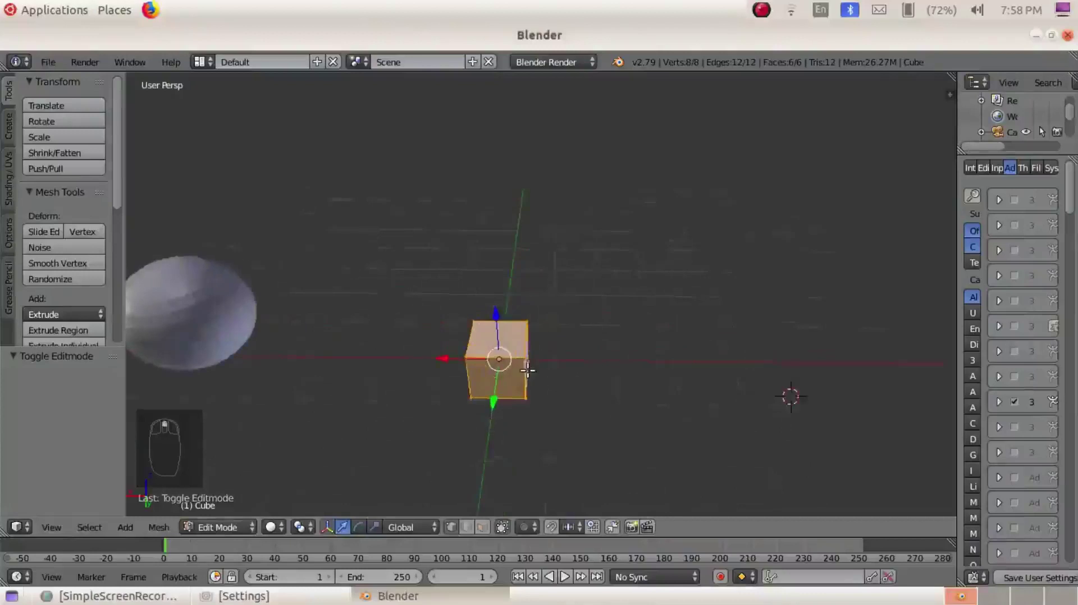
middle_drag(510, 359, 542, 382)
scroll(618, 360, up, 3)
scroll(629, 372, down, 2)
scroll(505, 377, up, 3)
middle_drag(384, 338, 435, 368)
middle_drag(689, 330, 548, 281)
middle_drag(764, 133, 668, 268)
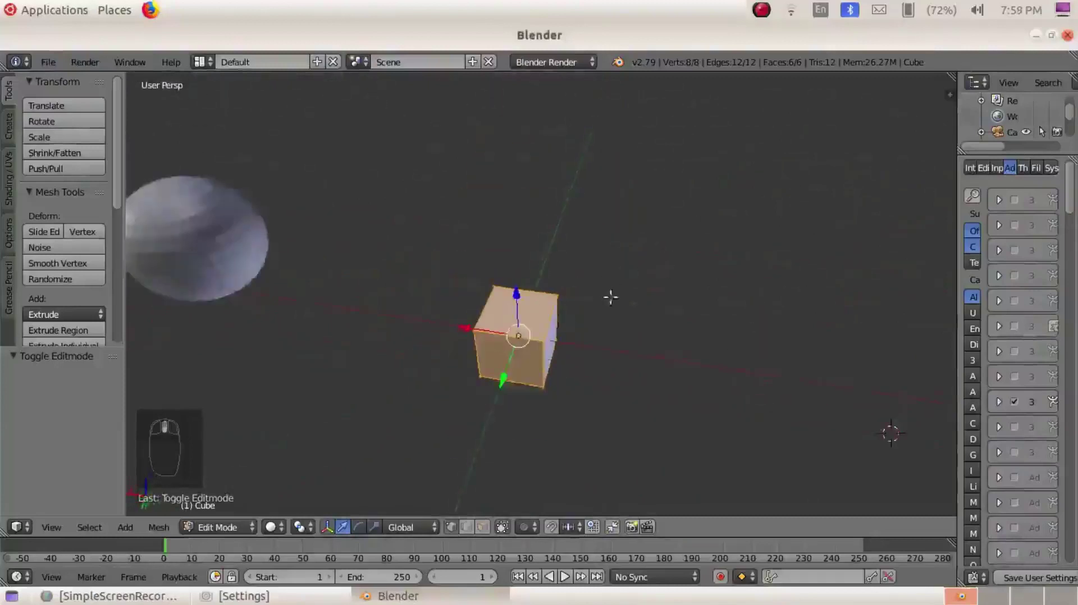
middle_drag(611, 298, 571, 358)
scroll(563, 336, up, 3)
middle_drag(580, 318, 578, 225)
scroll(520, 274, up, 4)
middle_drag(470, 259, 521, 265)
middle_drag(629, 265, 638, 301)
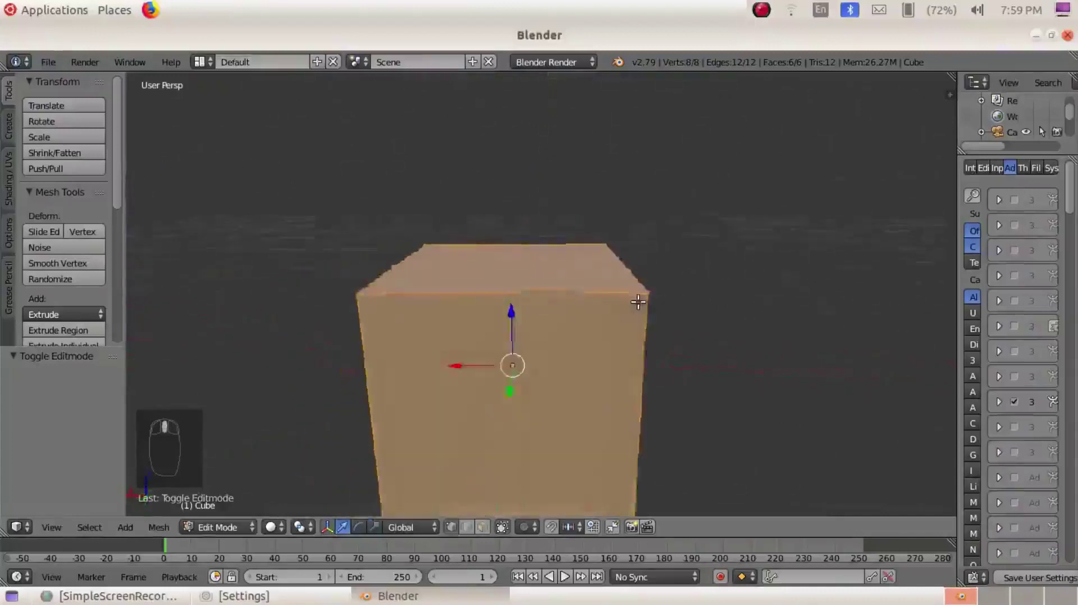
scroll(679, 301, down, 3)
middle_drag(539, 296, 539, 318)
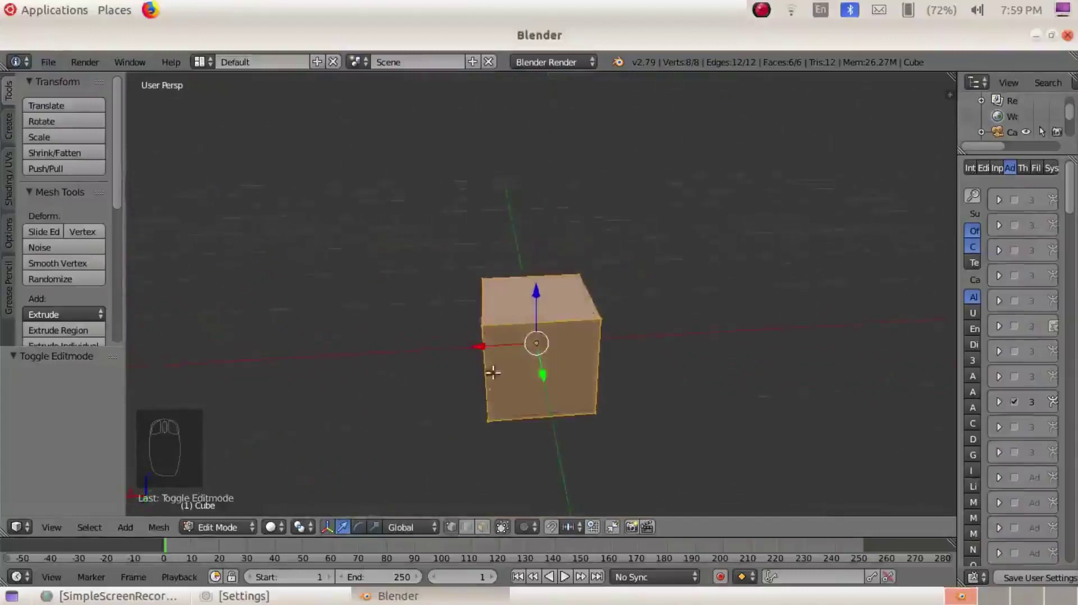
middle_drag(571, 306, 620, 312)
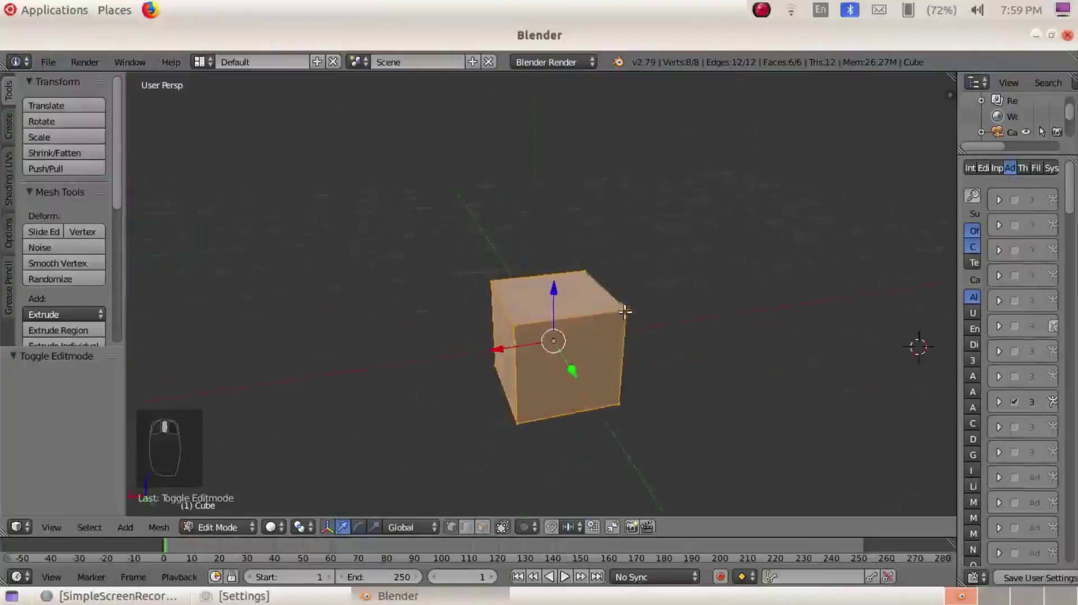
Pull two opposite top corner vertices of the cube up and outward, by about (-0.929, -0.081, 0.774) and (0.324, -1.091, 0.972).
right_drag(627, 311, 731, 207)
middle_drag(767, 227, 627, 275)
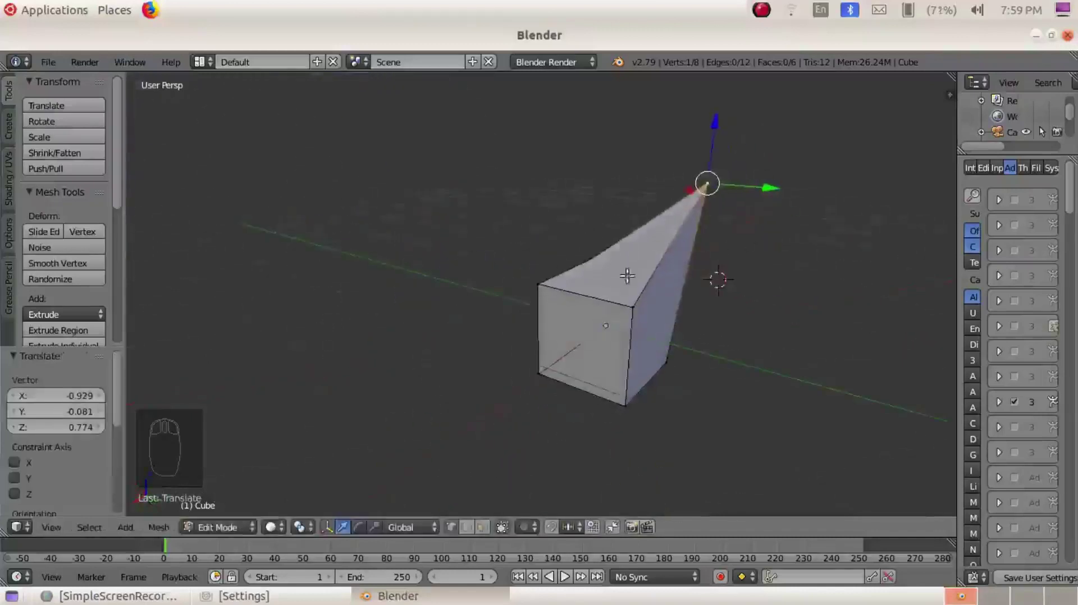
right_click(538, 283)
key(g)
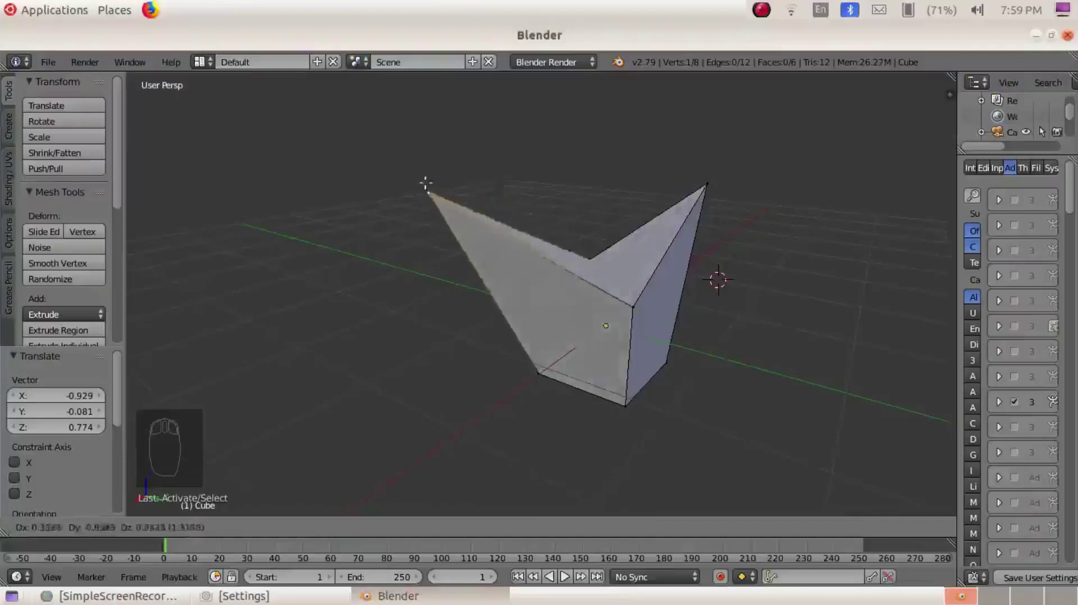
click(421, 172)
Select a vertex between the two pulled-out corners of the reshaped cube and return to Object Mode.
middle_drag(422, 171, 865, 209)
scroll(756, 250, down, 4)
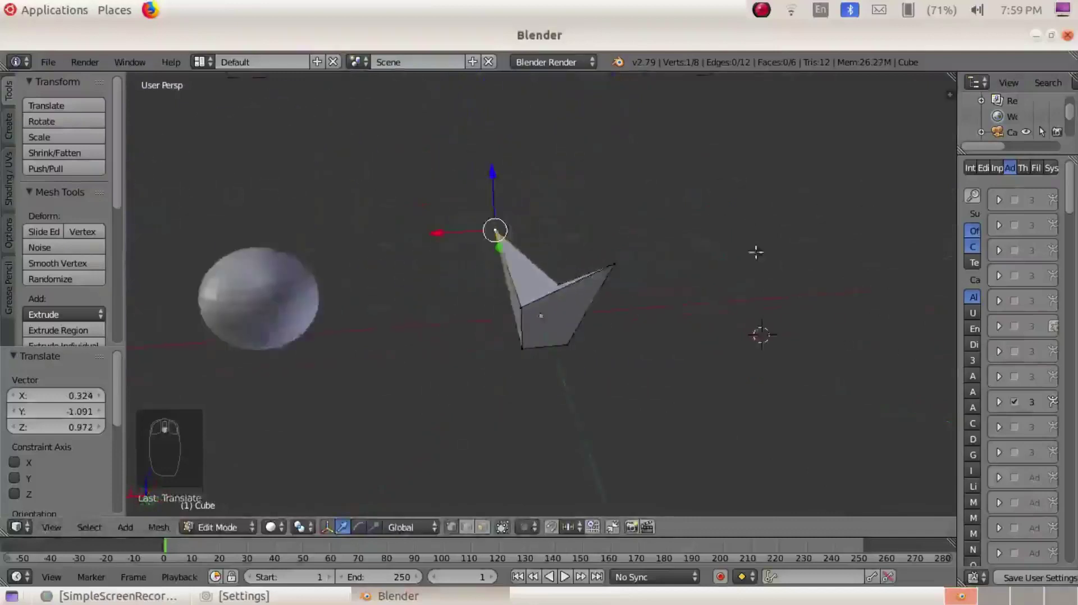
middle_drag(756, 250, 714, 255)
scroll(707, 272, down, 3)
middle_drag(607, 306, 702, 314)
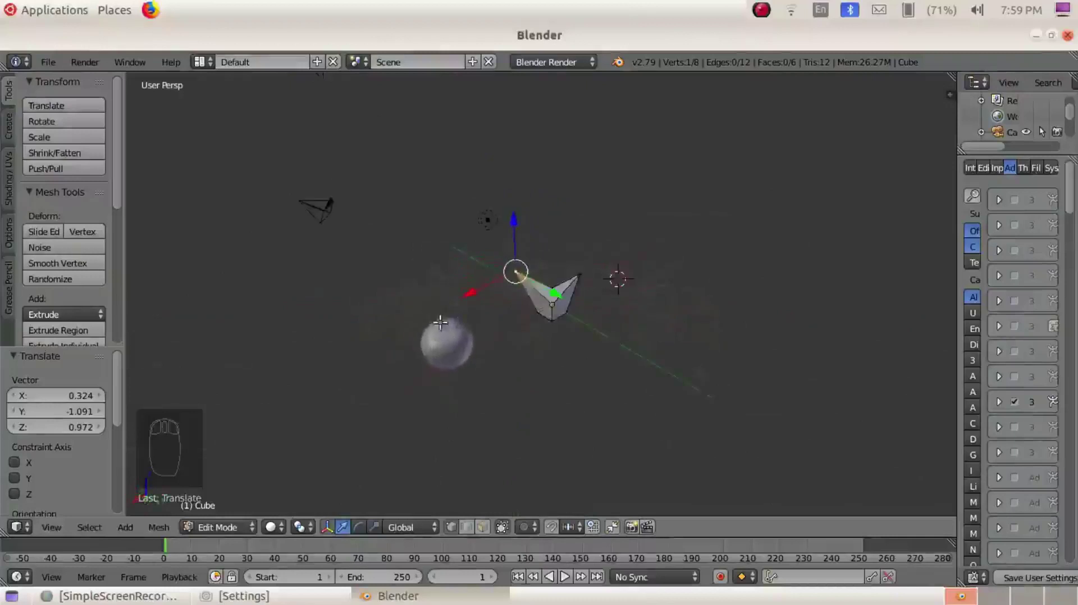
right_click(566, 288)
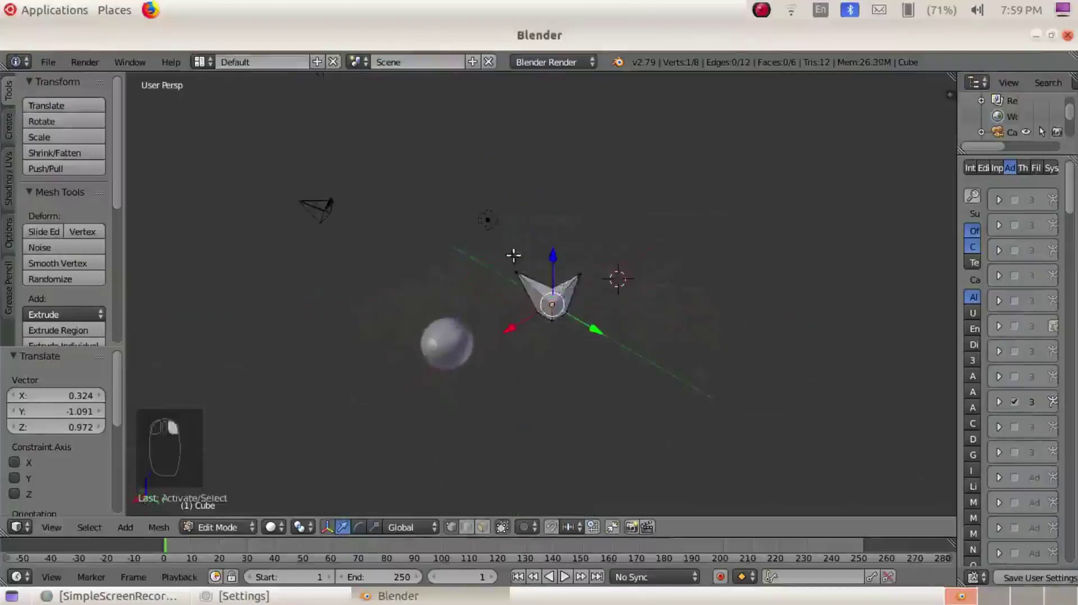
scroll(572, 278, up, 3)
middle_drag(556, 265, 461, 418)
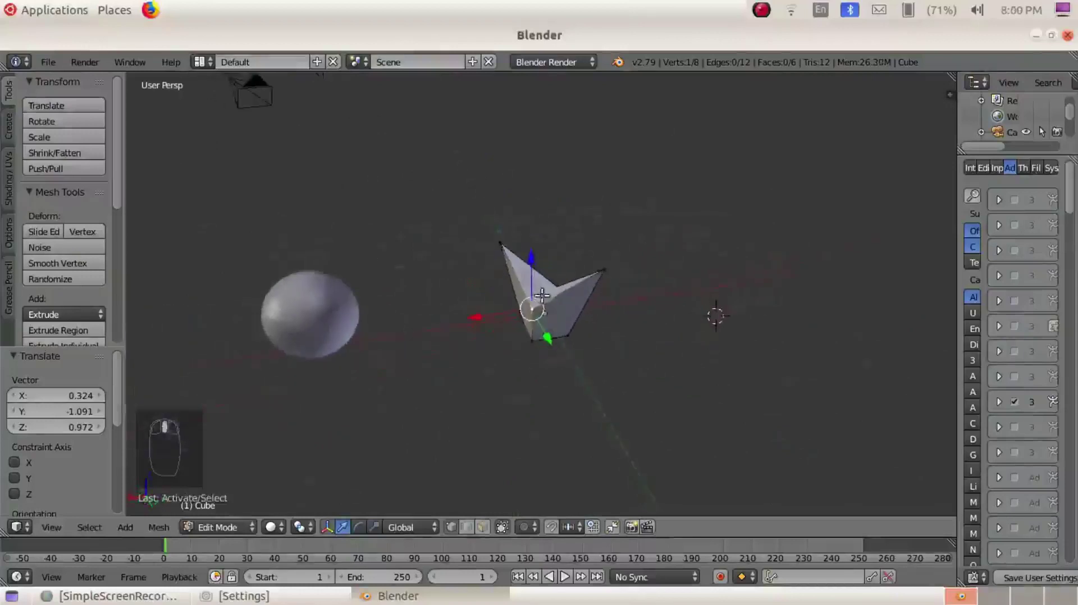
click(242, 518)
click(242, 508)
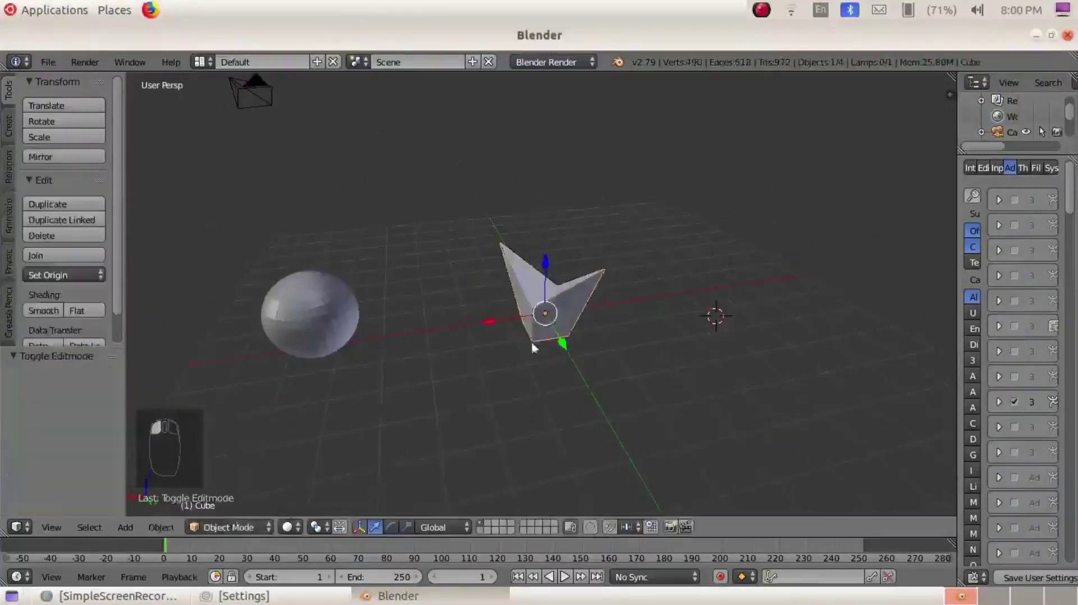
Select the sphere, the camera and the reshaped cube one after another in Object Mode.
right_click(325, 319)
right_click(250, 89)
right_click(552, 298)
right_click(349, 308)
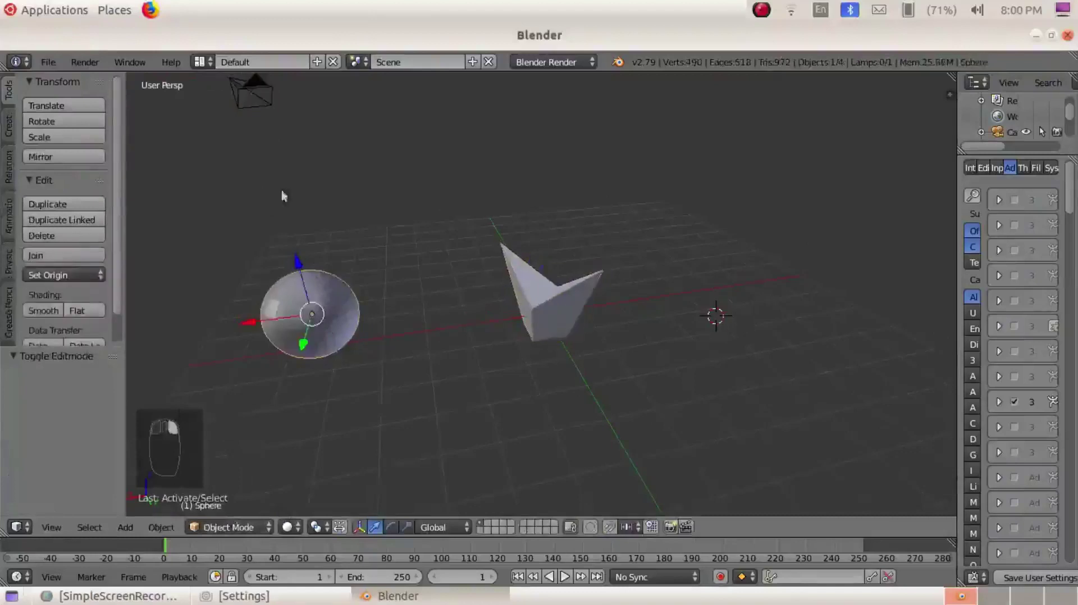
right_click(254, 103)
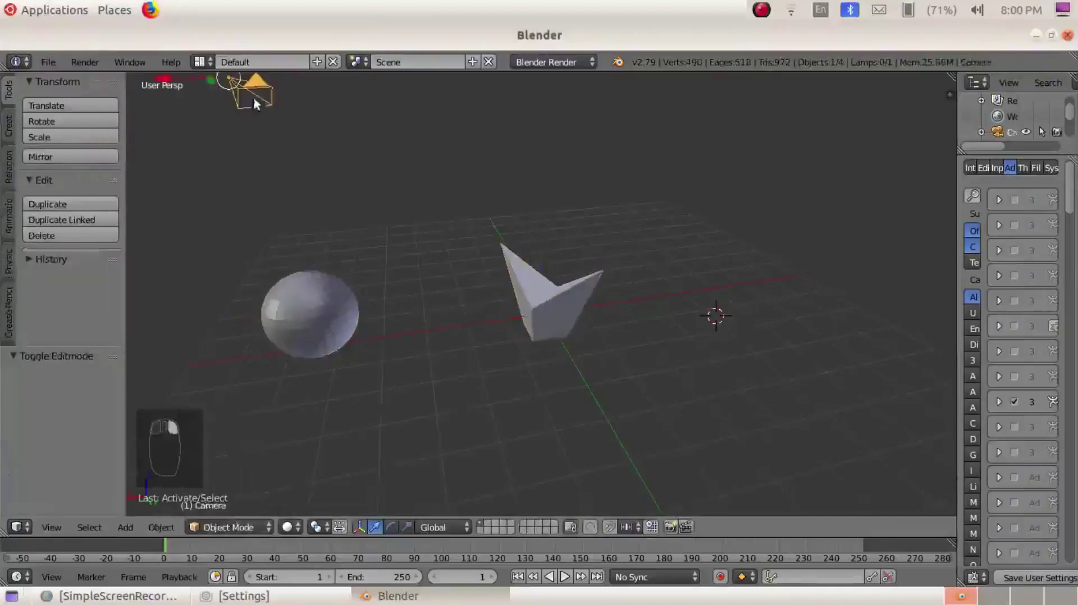
Select the sphere and switch it to Edit Mode.
right_click(317, 318)
click(227, 528)
click(242, 491)
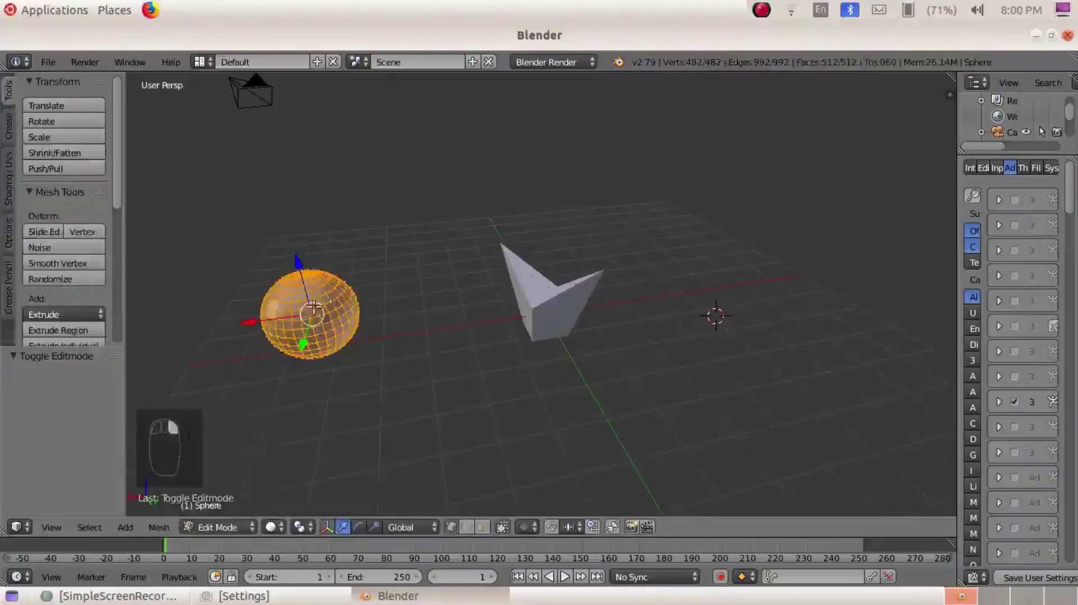
Pull several single vertices of the sphere outward into spikes, one by about (1.475, -0.745, 0.583) and the lowest by about (0.129, 0.430, -0.840).
right_drag(309, 279, 212, 271)
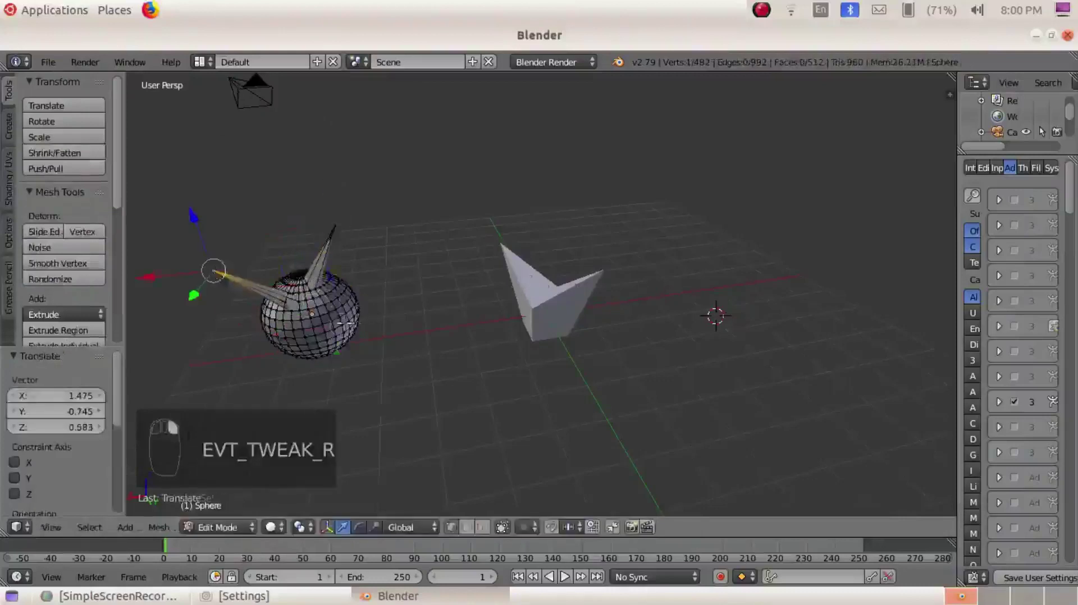
right_drag(348, 317, 424, 297)
right_click(277, 359)
right_drag(277, 360, 313, 378)
middle_drag(313, 378, 343, 320)
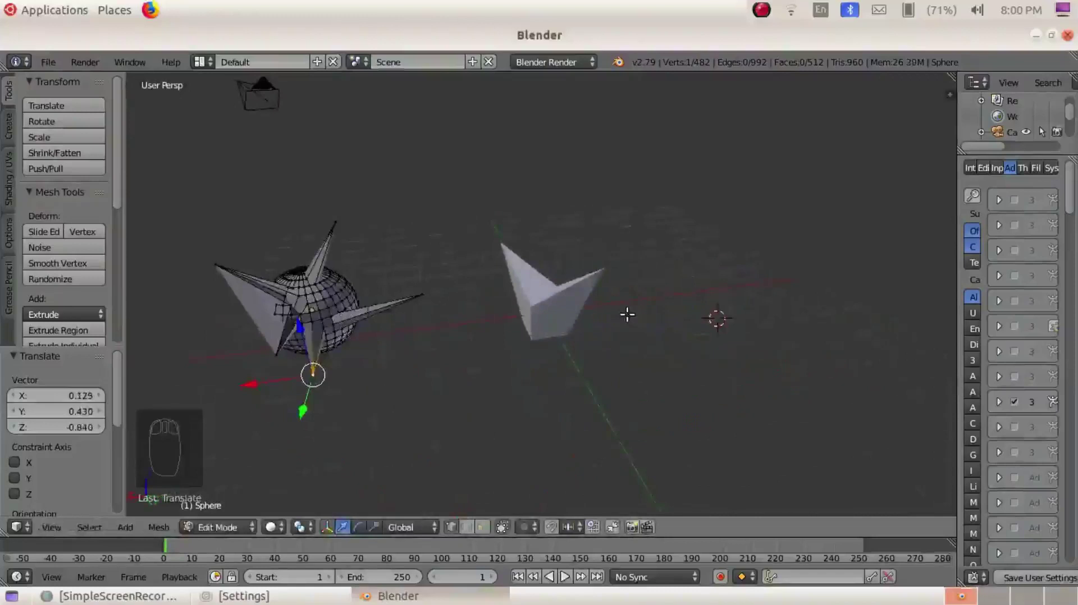
Undo the right and lower spikes pulled out of the sphere.
key(ctrl+z)
key(ctrl+z)
key(ctrl+z)
key(ctrl+z)
key(ctrl+z)
key(ctrl+z)
key(ctrl+z)
key(ctrl+z)
key(ctrl+z)
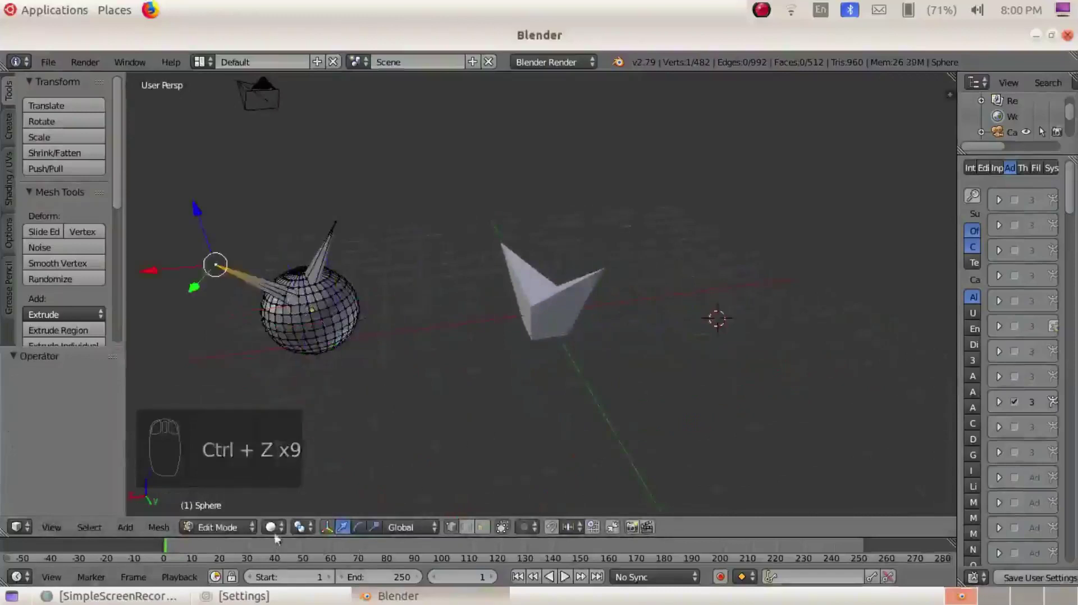
Undo the sphere's remaining vertex edits and continue stepping back through its Edit Mode history.
click(233, 527)
key(ctrl+z)
key(ctrl+z)
key(ctrl+z)
key(ctrl+z)
key(ctrl+z)
key(ctrl+z)
key(ctrl+z)
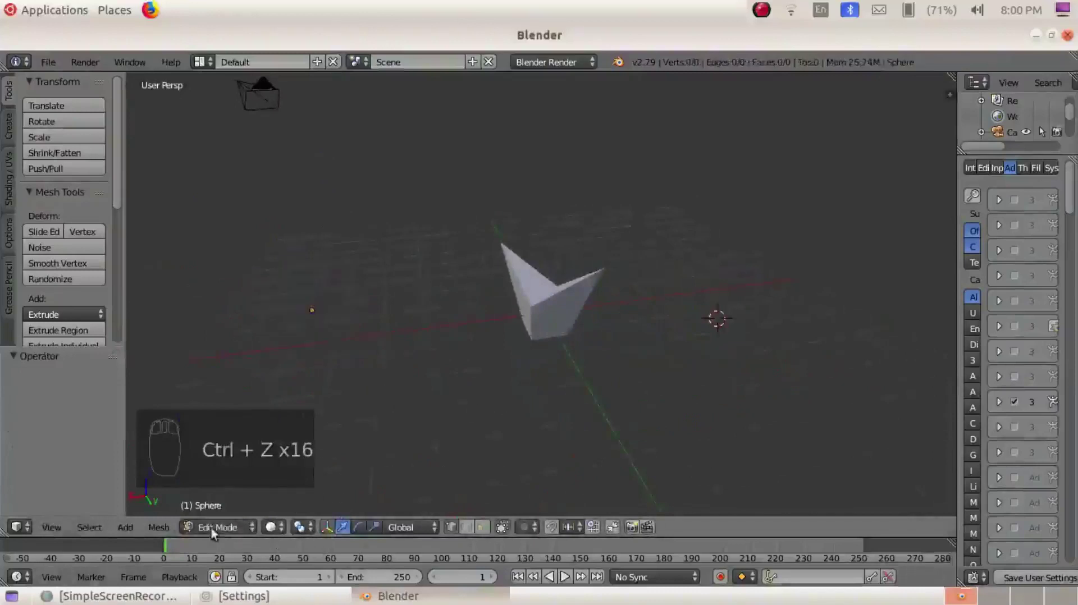
Try to select the reshaped cube and undo further while still in the sphere's Edit Mode.
click(211, 528)
click(793, 431)
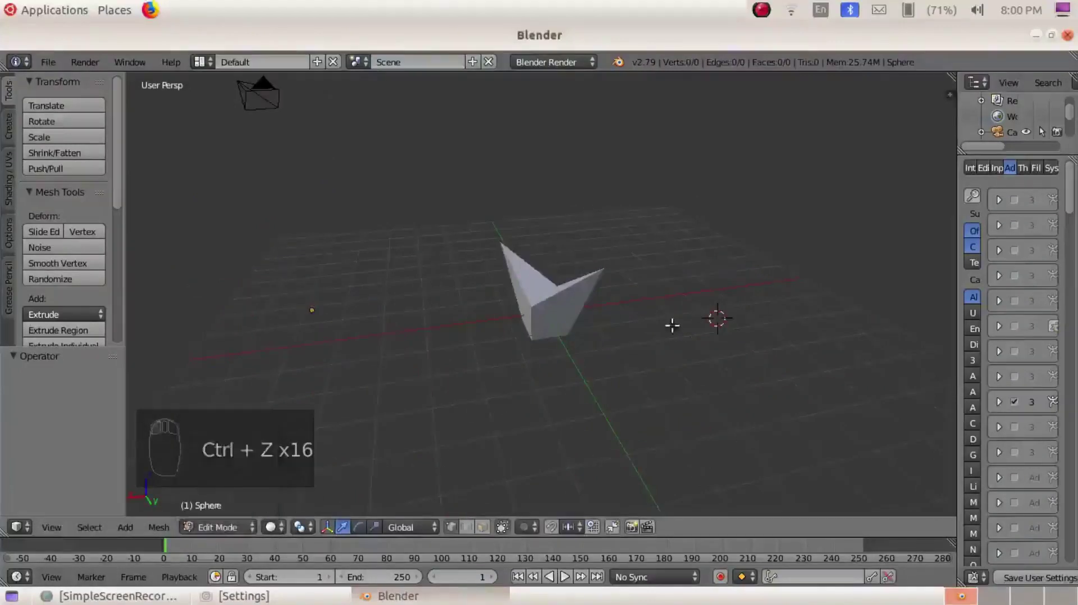
right_click(508, 299)
key(ctrl+z)
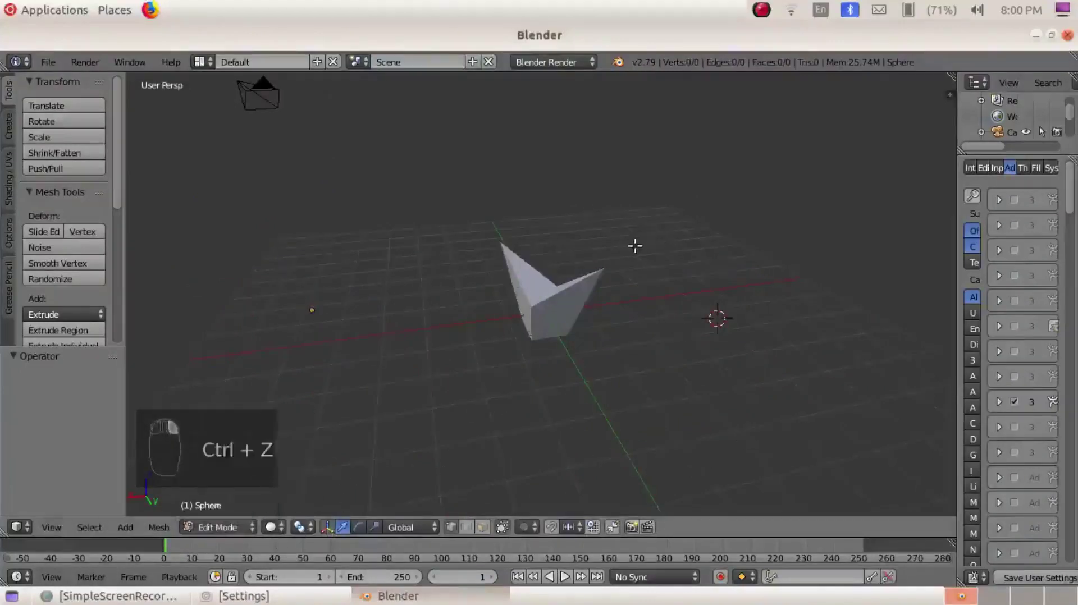
key(ctrl+z)
key(ctrl+z)
key(ctrl+z)
key(ctrl+z)
key(ctrl+z)
key(ctrl+z)
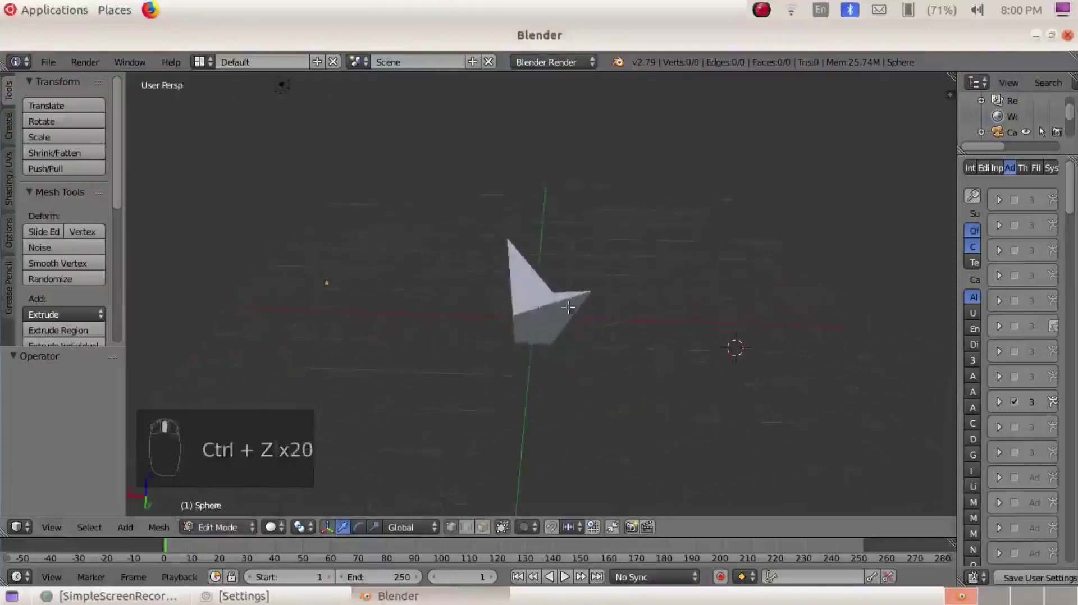
Return to Object Mode, select the reshaped cube and undo the recent mode changes and selections.
click(218, 527)
click(222, 507)
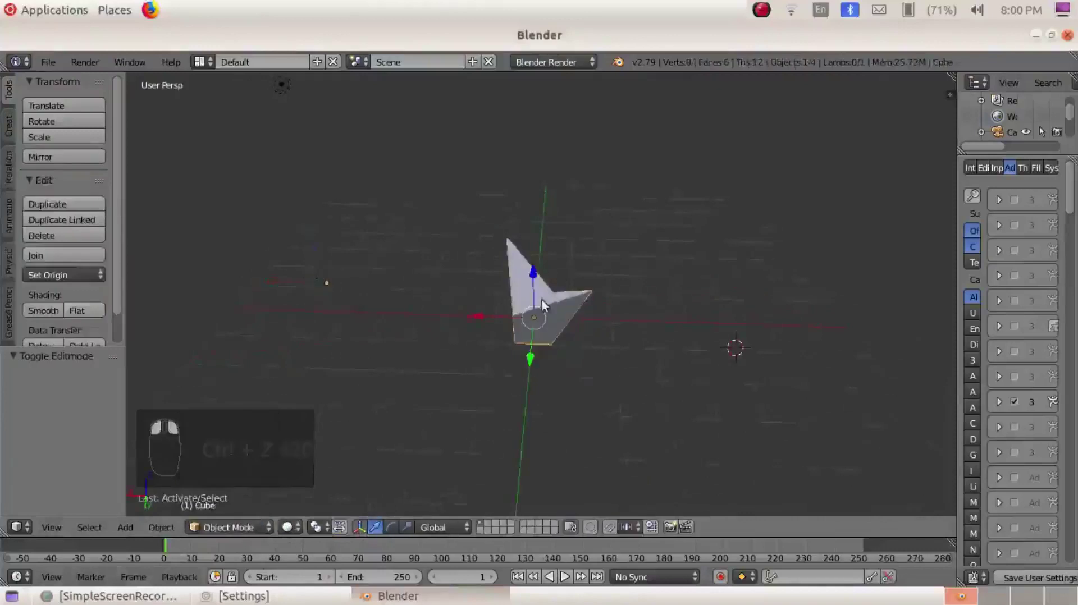
key(ctrl+z)
key(ctrl+z)
key(ctrl+z)
key(ctrl+z)
key(ctrl+z)
key(ctrl+z)
key(ctrl+z)
key(ctrl+z)
key(ctrl+z)
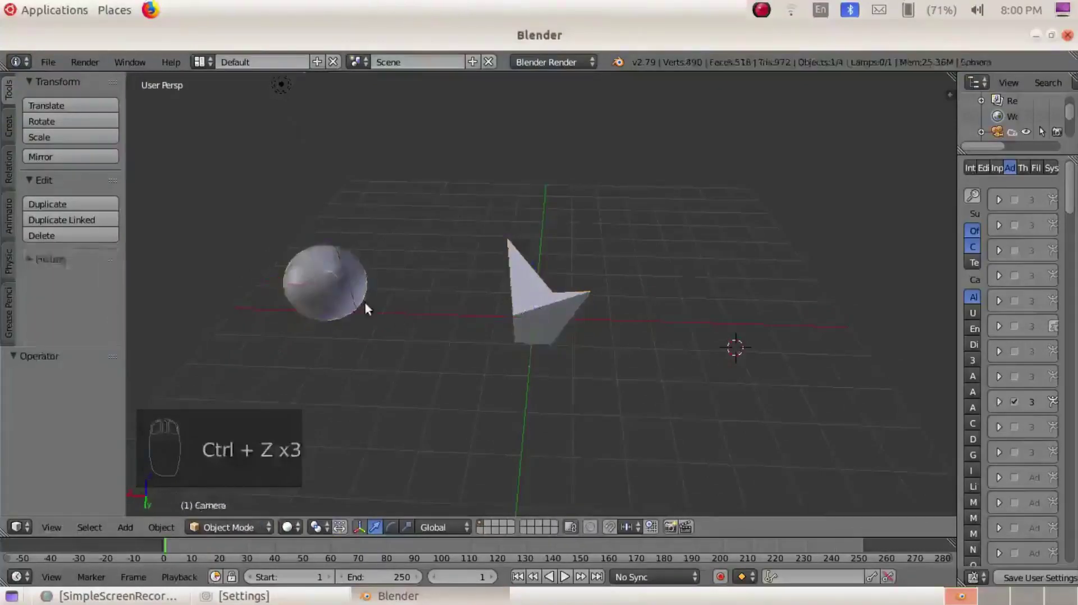
Undo the pulled-out corner vertices so the cube regains its original shape.
key(ctrl+z)
key(ctrl+z)
key(ctrl+z)
key(ctrl+z)
key(ctrl+z)
key(ctrl+z)
key(ctrl+z)
key(ctrl+z)
key(ctrl+z)
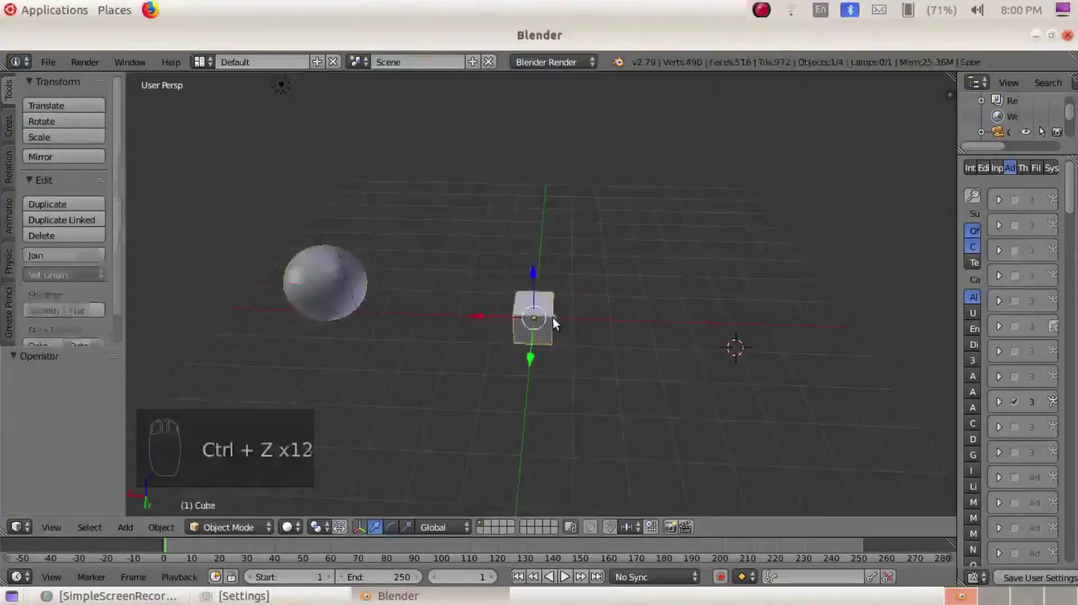
key(ctrl+z)
key(ctrl+z)
key(ctrl+z)
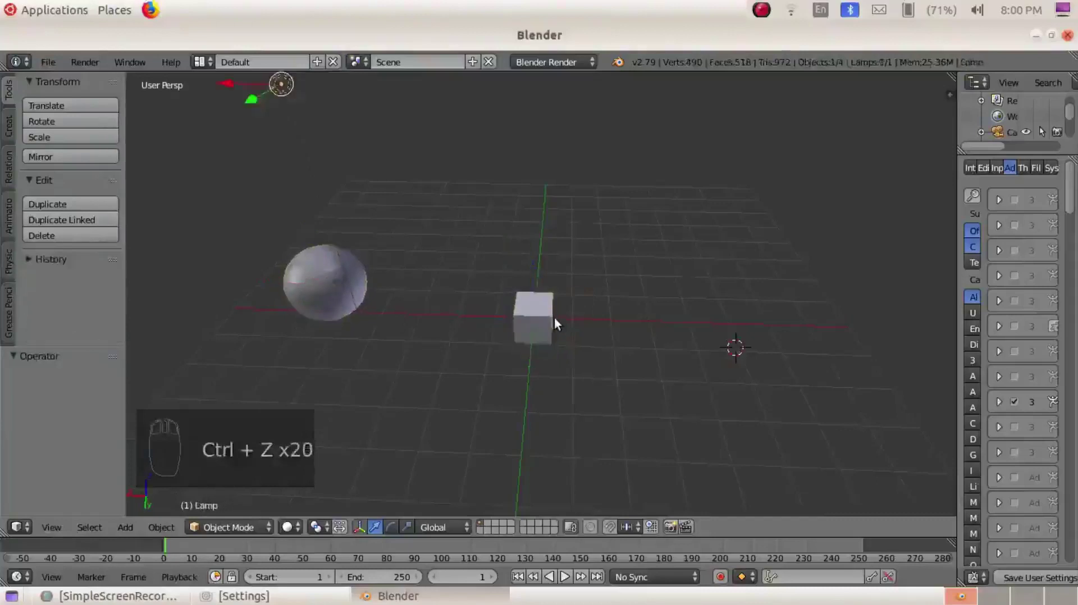
Undo further back until the added sphere is removed, and select the cube.
right_click(345, 292)
key(ctrl+z)
key(ctrl+z)
key(ctrl+z)
key(ctrl+z)
key(ctrl+z)
key(ctrl+z)
key(ctrl+z)
key(ctrl+z)
key(ctrl+z)
key(ctrl+z)
key(ctrl+z)
key(ctrl+z)
key(ctrl+z)
key(ctrl+z)
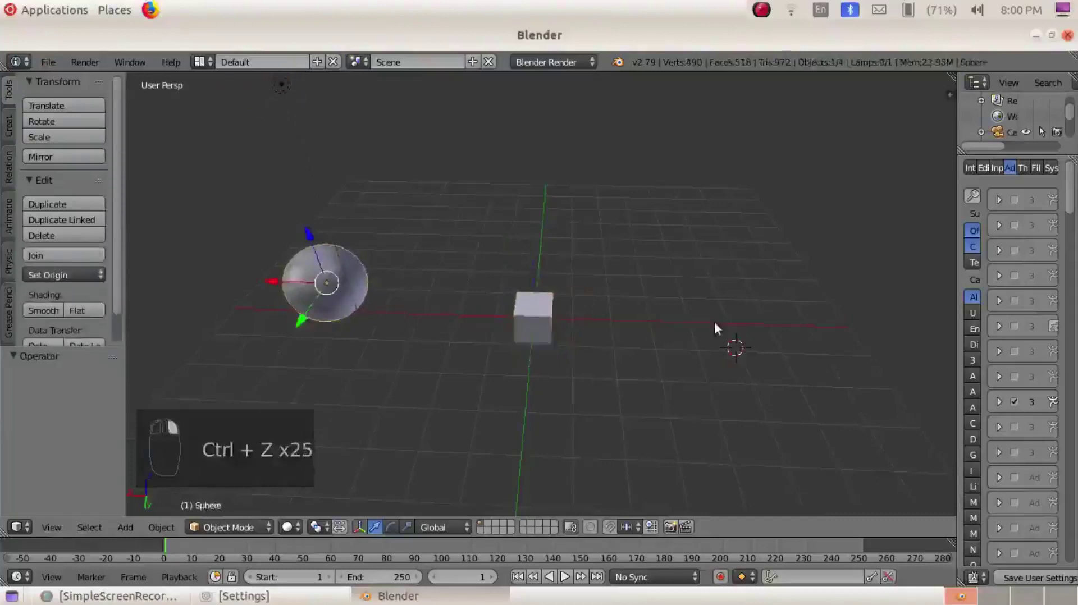
right_click(512, 314)
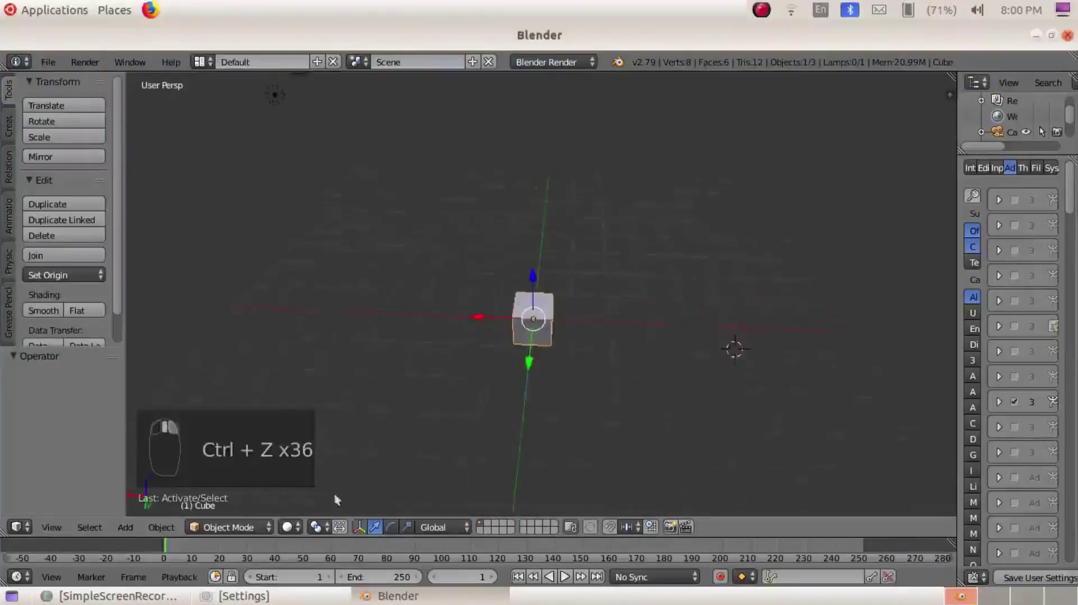
Review the viewport shading modes and display the cube in Bounding Box shading.
click(288, 527)
click(299, 530)
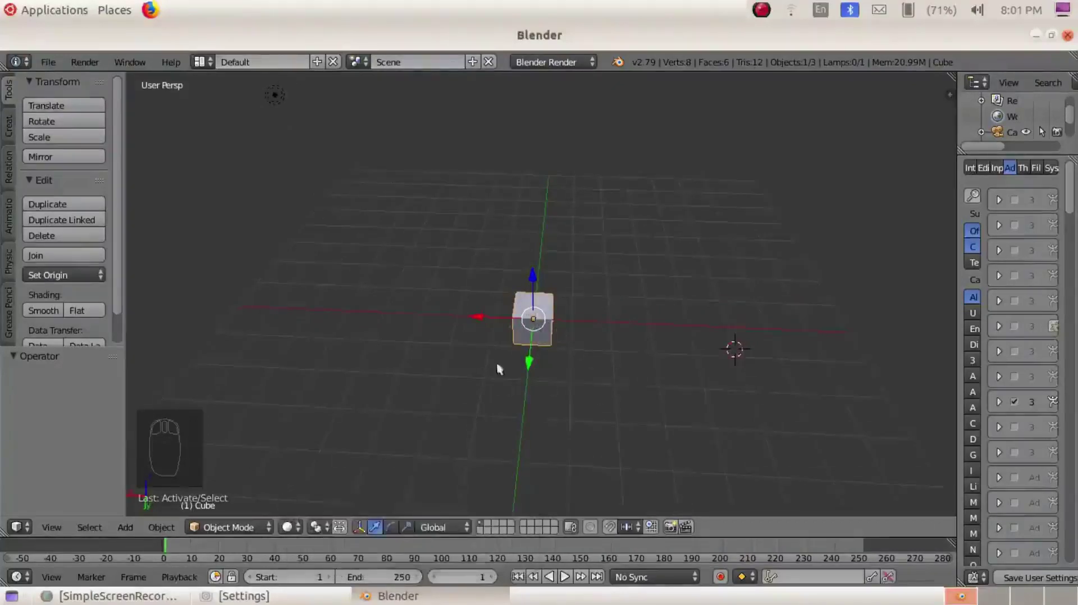
middle_drag(614, 291, 620, 337)
middle_drag(701, 361, 589, 410)
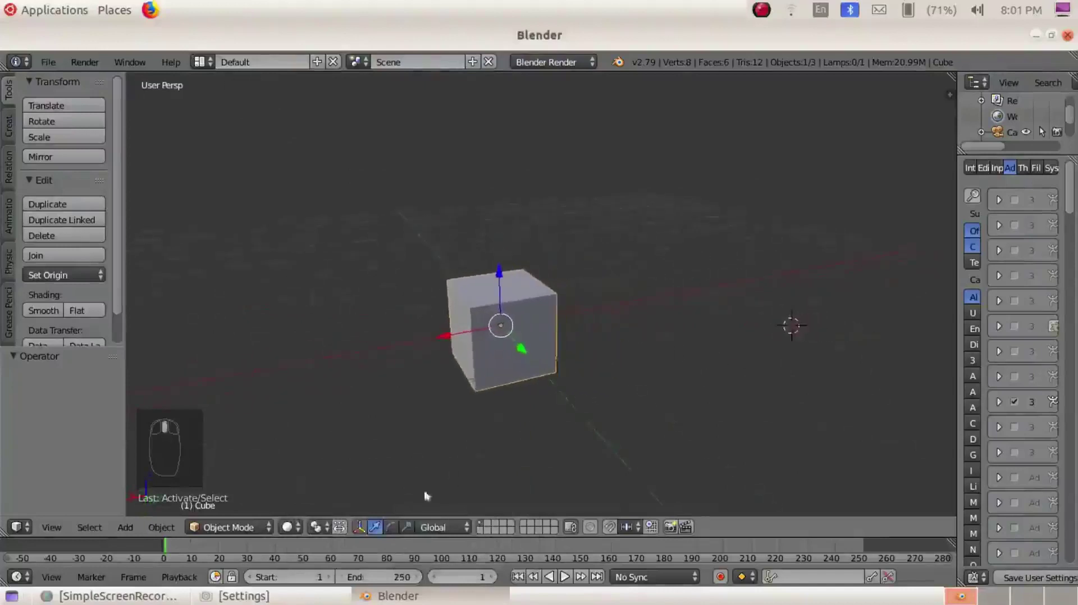
click(289, 528)
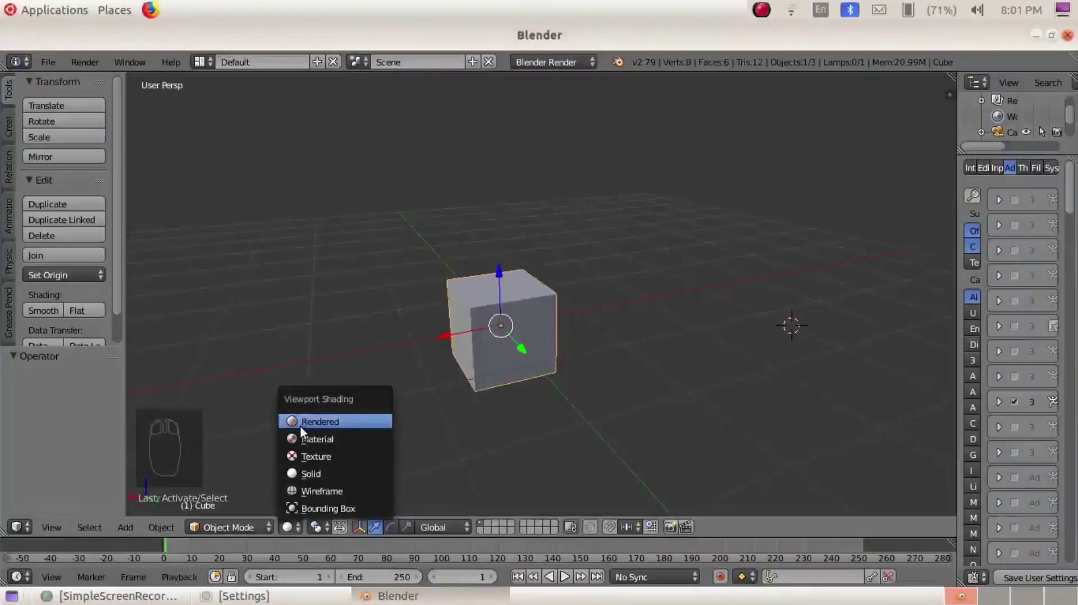
click(292, 528)
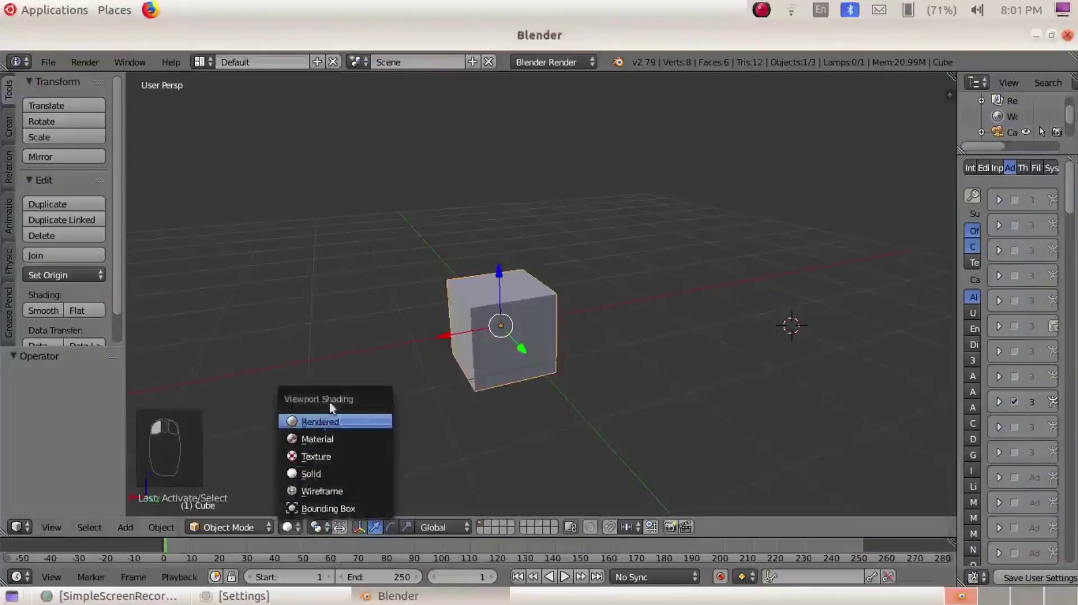
click(292, 528)
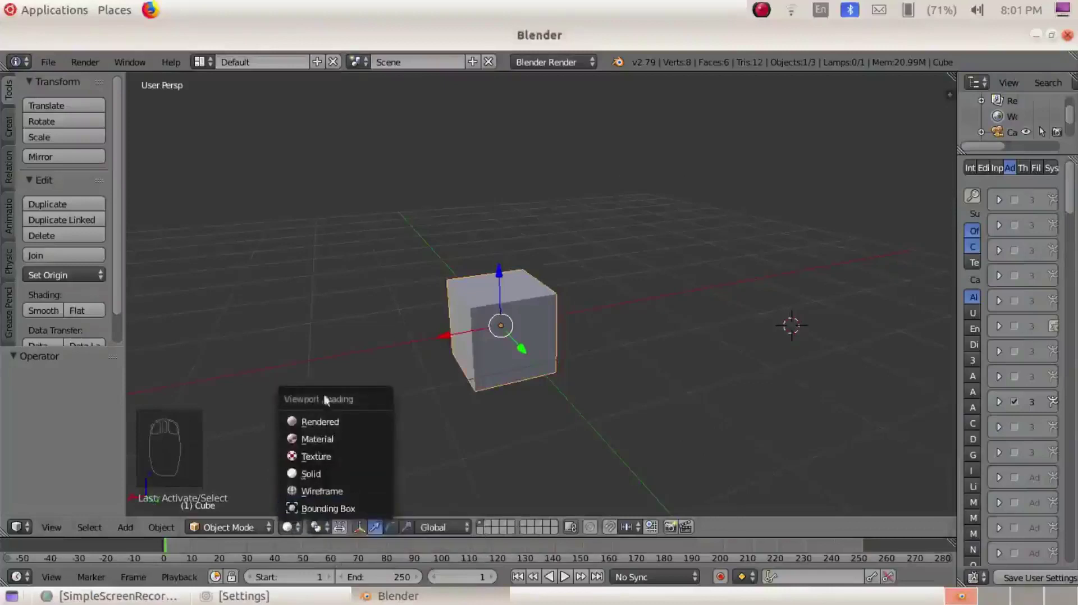
click(346, 509)
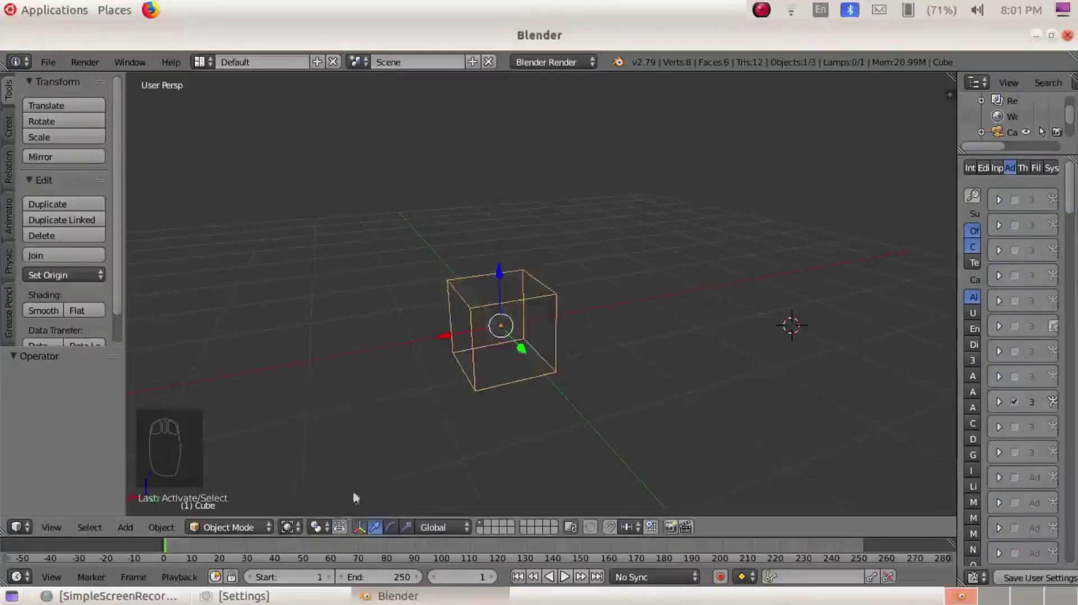
Display the cube in Wireframe viewport shading.
click(288, 528)
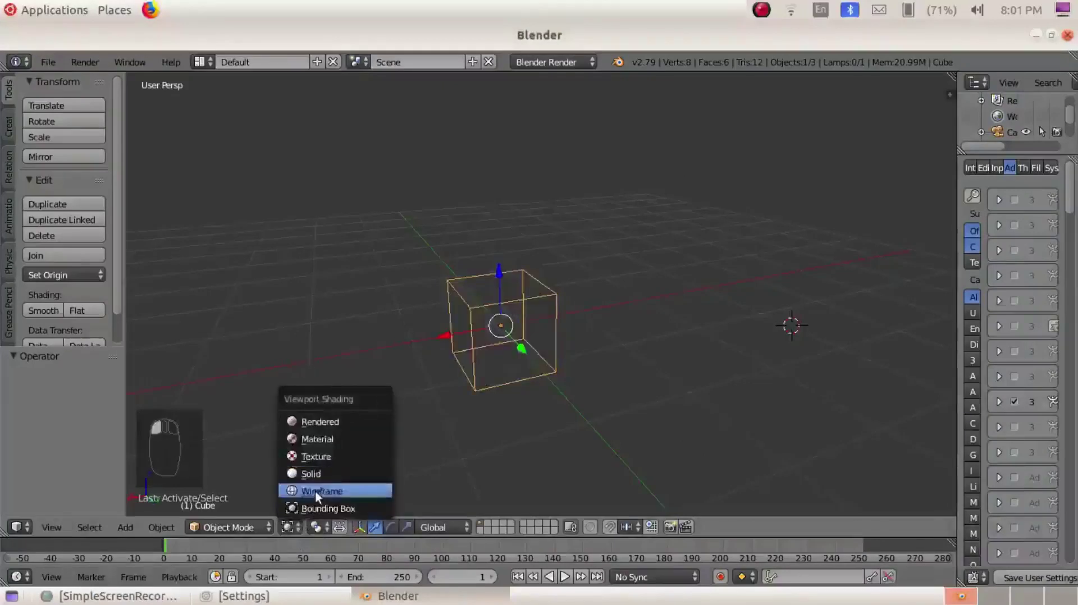
click(315, 491)
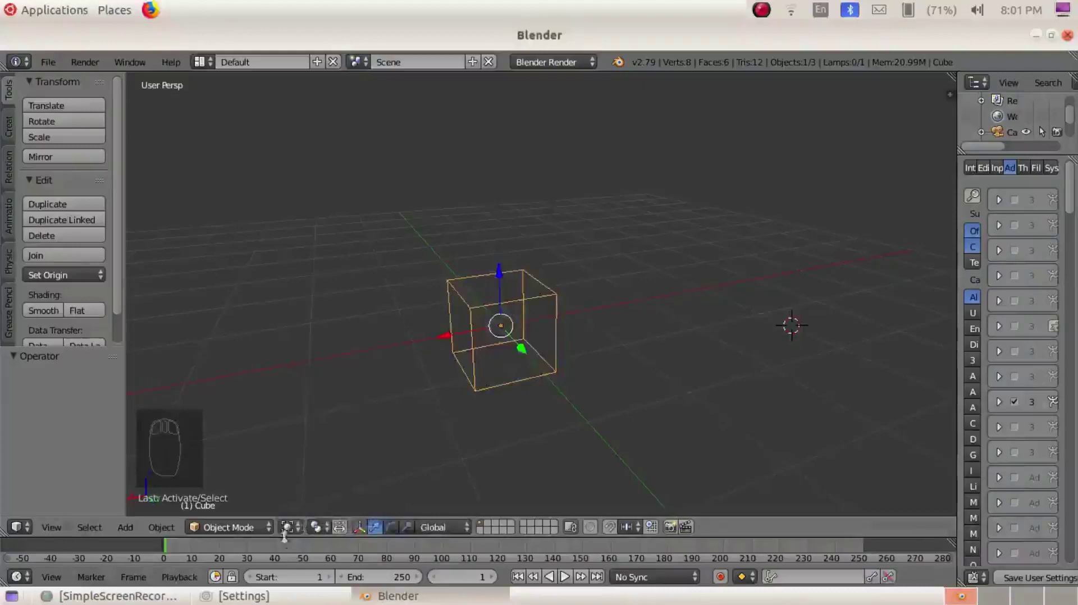
click(286, 528)
click(314, 490)
Display the cube in Solid and then in Texture viewport shading.
click(287, 528)
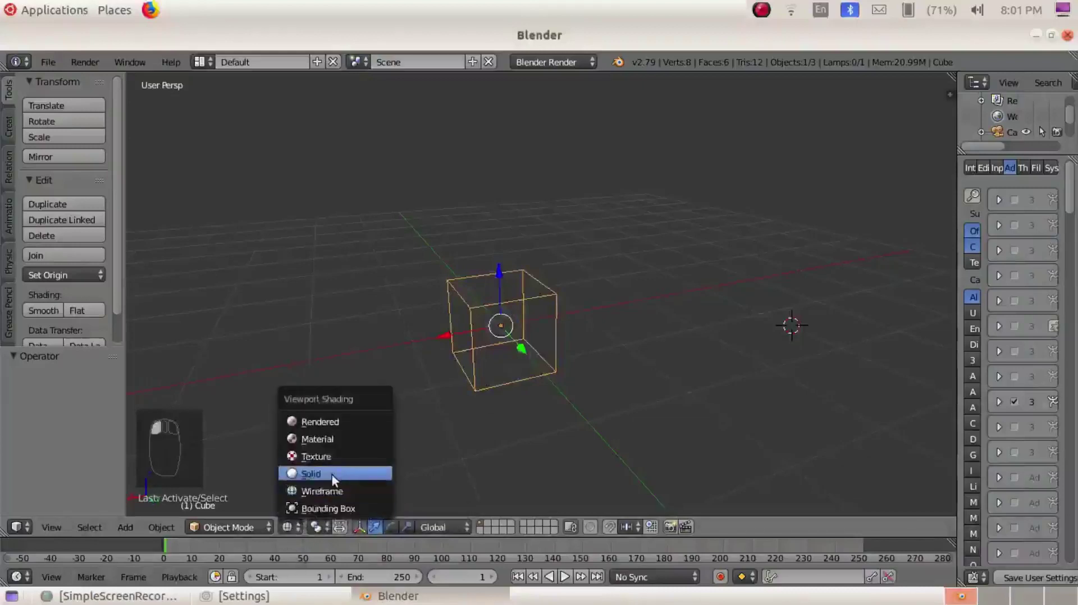
click(332, 475)
click(291, 527)
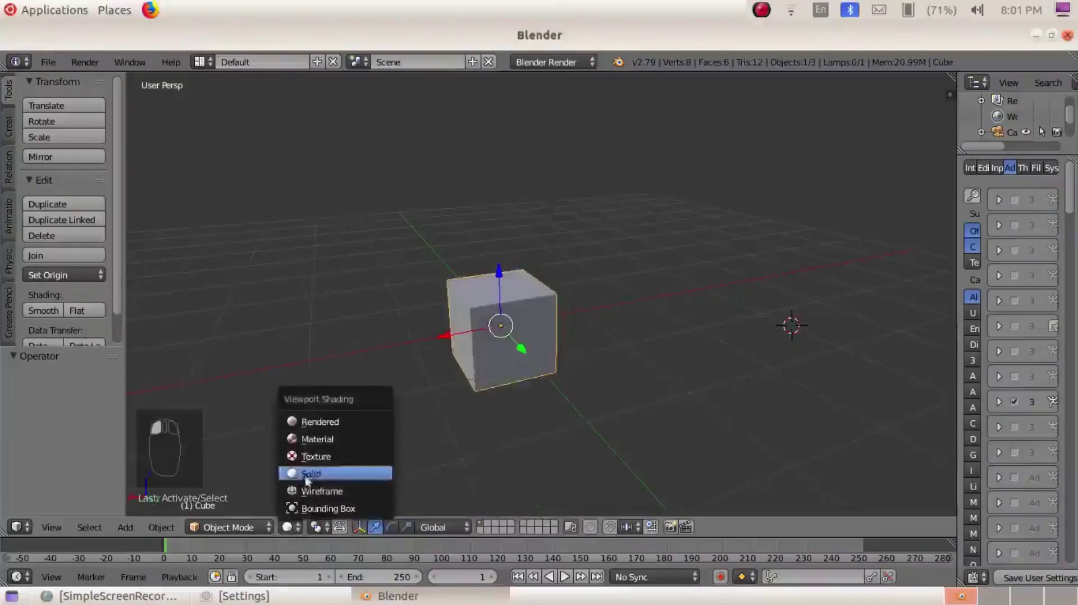
click(315, 452)
Display the cube in Material and then in Rendered viewport shading.
click(298, 528)
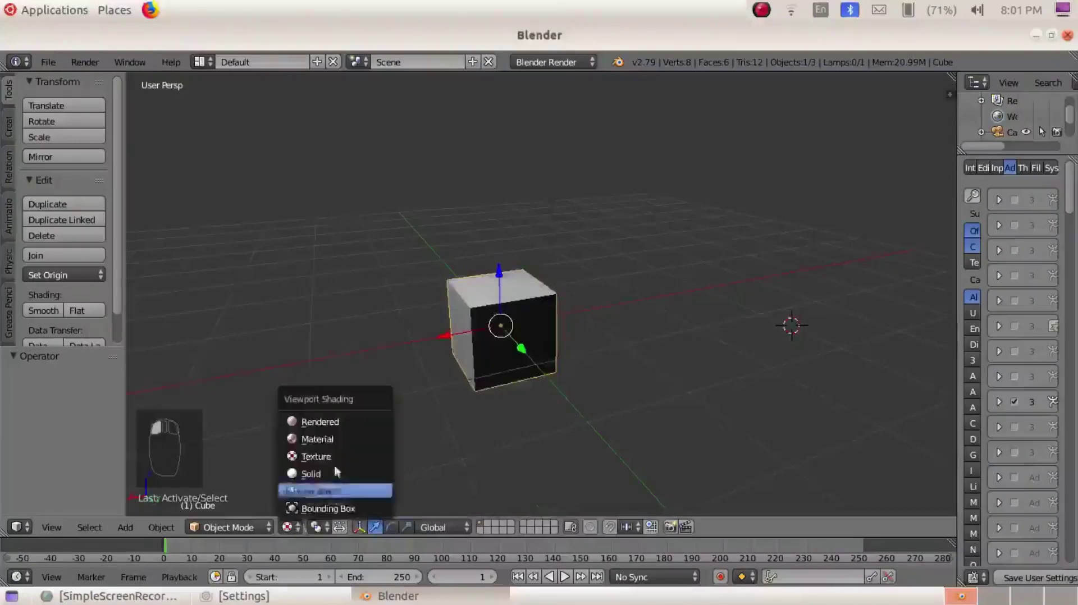
click(360, 439)
click(286, 526)
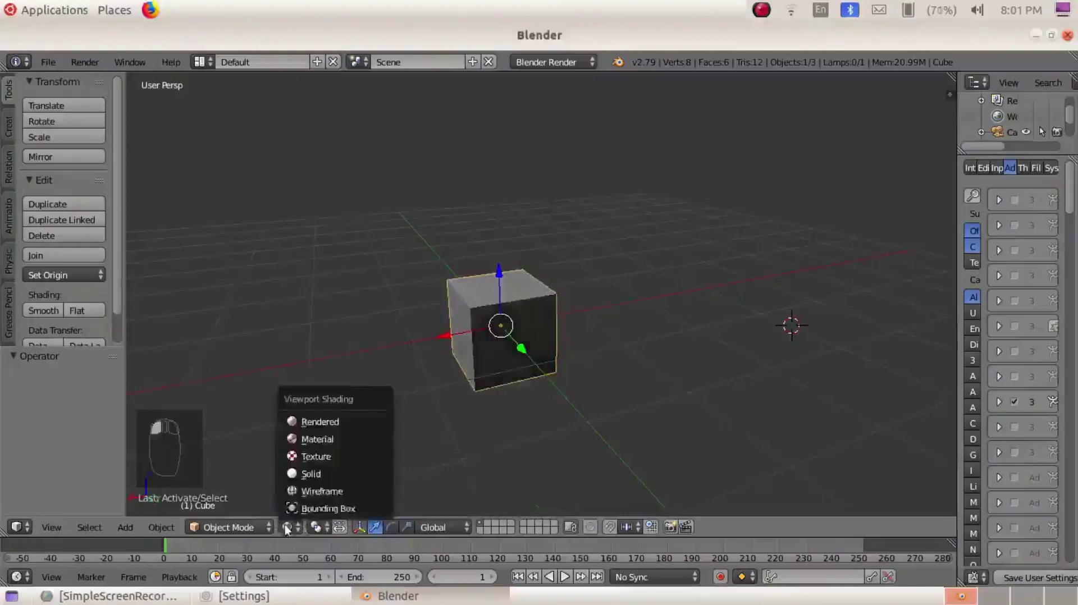
click(312, 420)
Examine the rendered cube's lit and shadowed faces from several angles and distances.
mouse_move(699, 347)
middle_down()
mouse_move(443, 351)
mouse_move(330, 332)
mouse_move(587, 348)
mouse_move(723, 326)
middle_up()
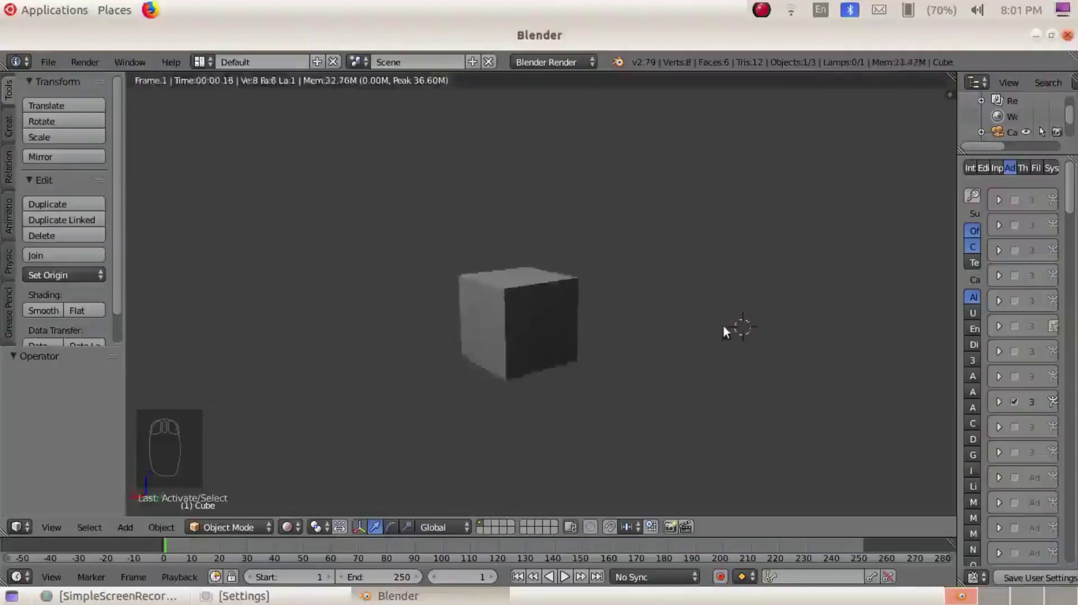
scroll(508, 252, down, 3)
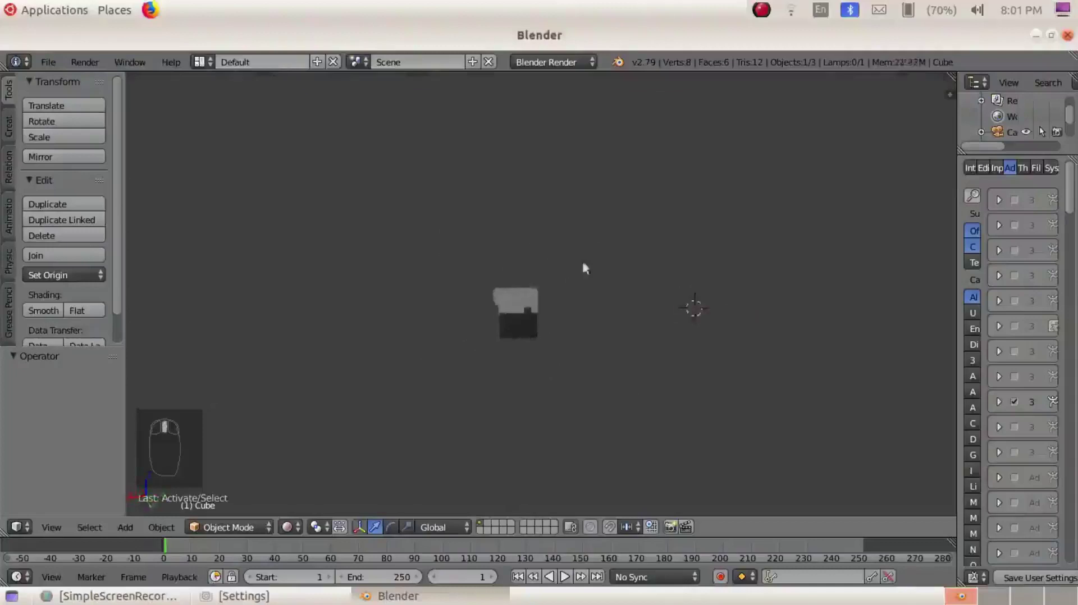
scroll(615, 317, up, 3)
middle_drag(543, 282, 520, 340)
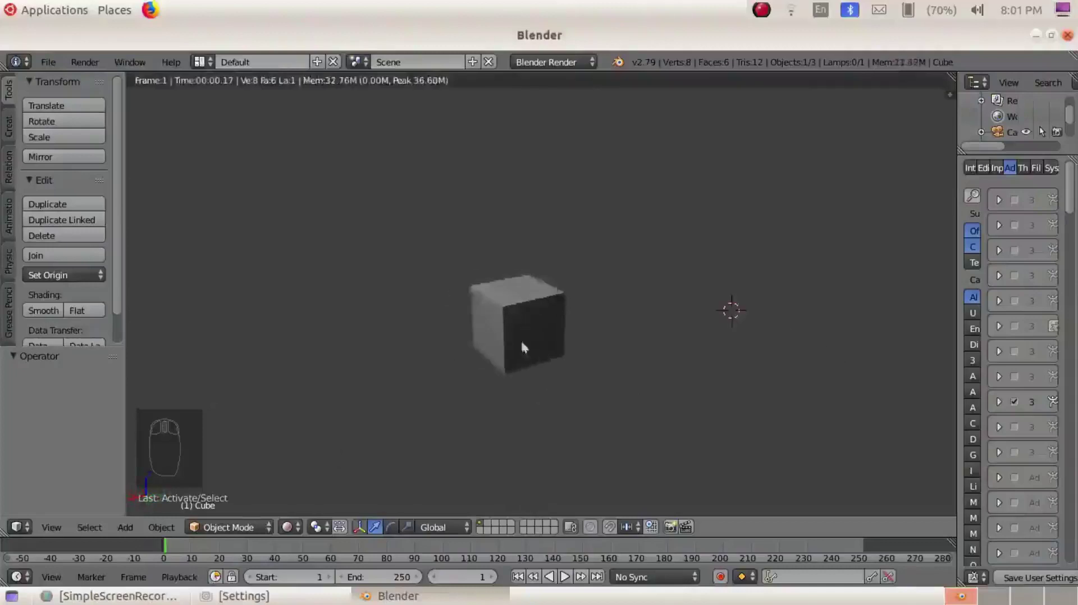
middle_drag(642, 296, 638, 405)
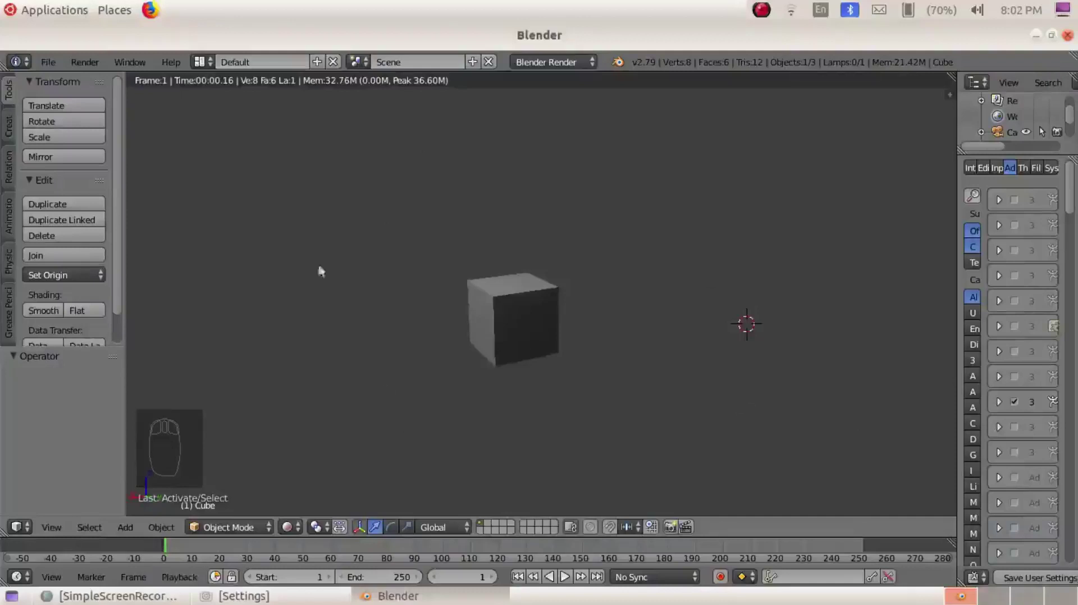
middle_drag(528, 304, 443, 331)
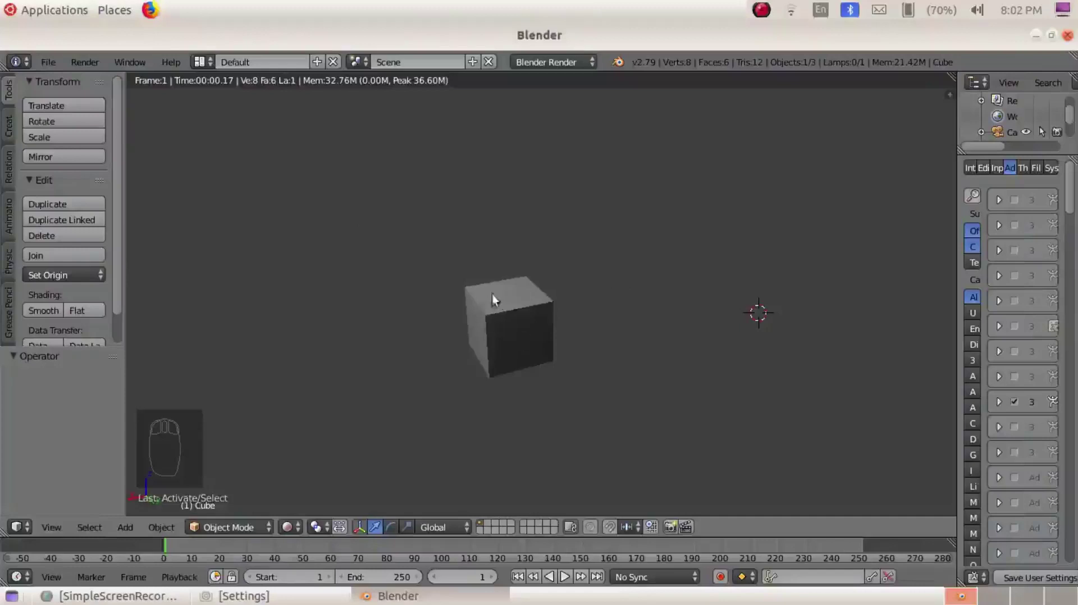
Set the viewport shading back to Solid.
click(301, 528)
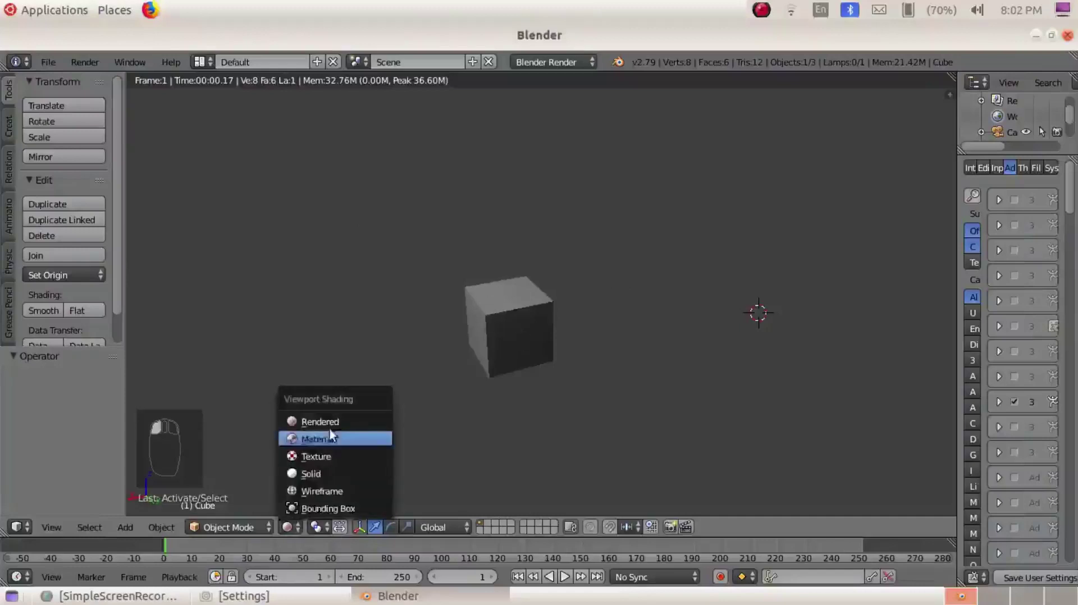
click(333, 421)
click(297, 531)
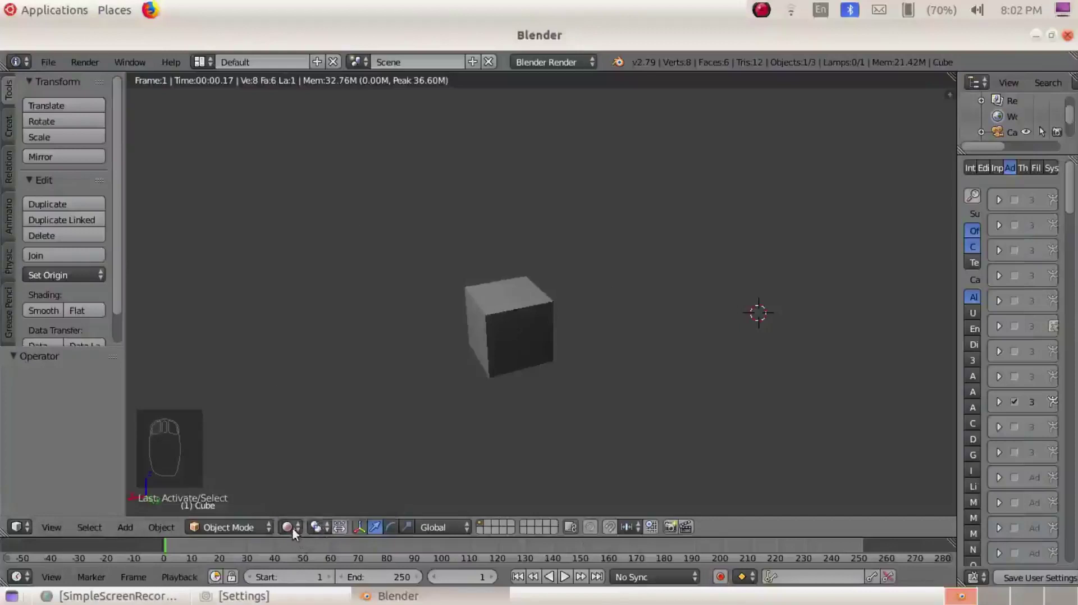
click(289, 529)
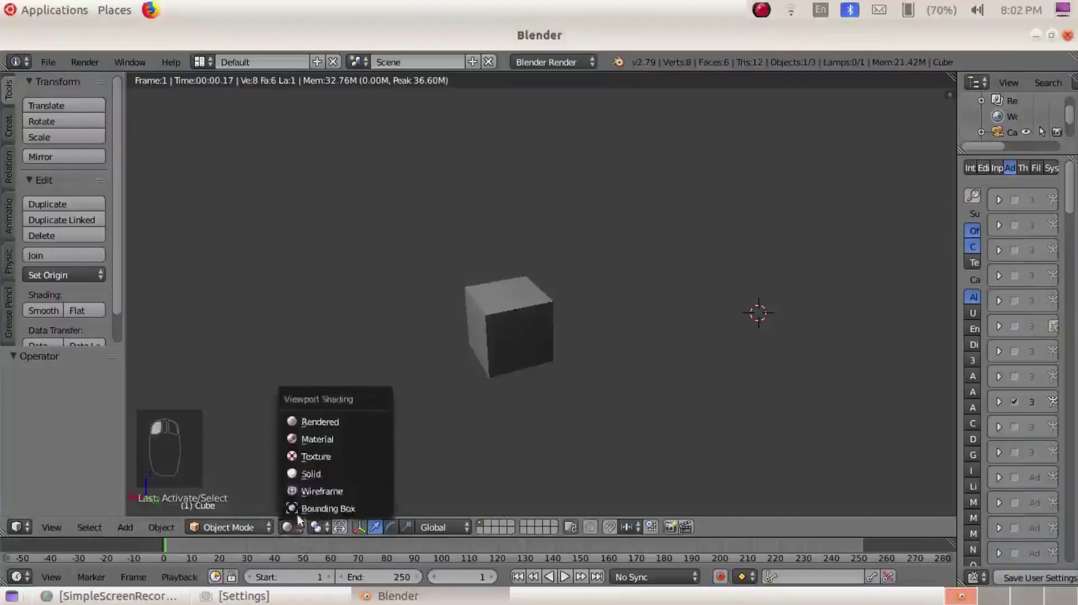
click(309, 475)
Snap the 3D cursor to the center of the scene and check its position around the cube.
mouse_move(659, 337)
middle_down()
mouse_move(621, 356)
mouse_move(376, 409)
mouse_move(432, 400)
mouse_move(449, 382)
middle_up()
key(shift+s)
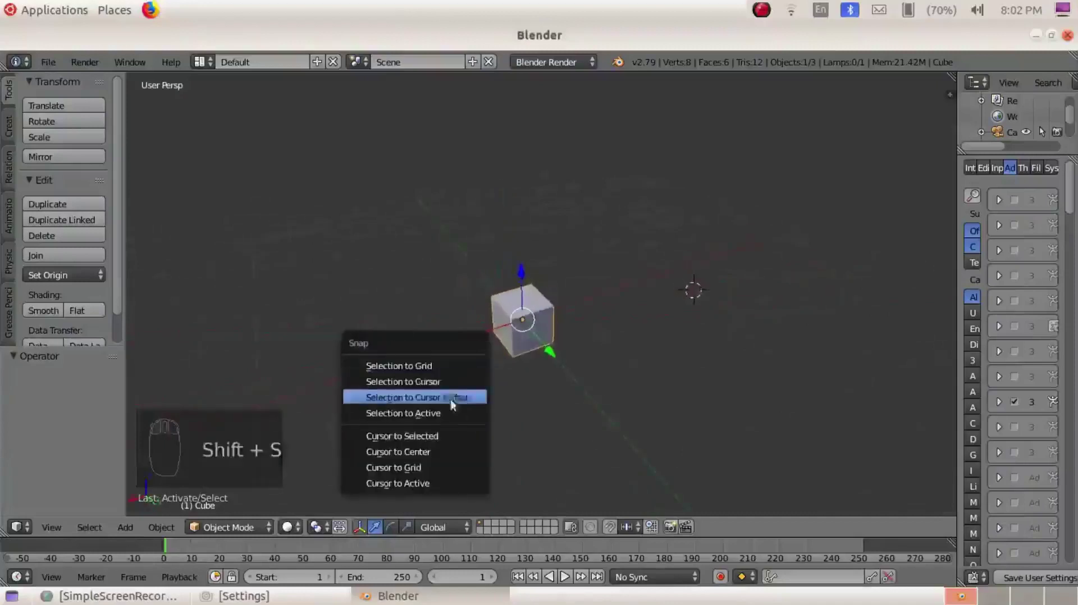
click(440, 451)
middle_drag(883, 264, 449, 292)
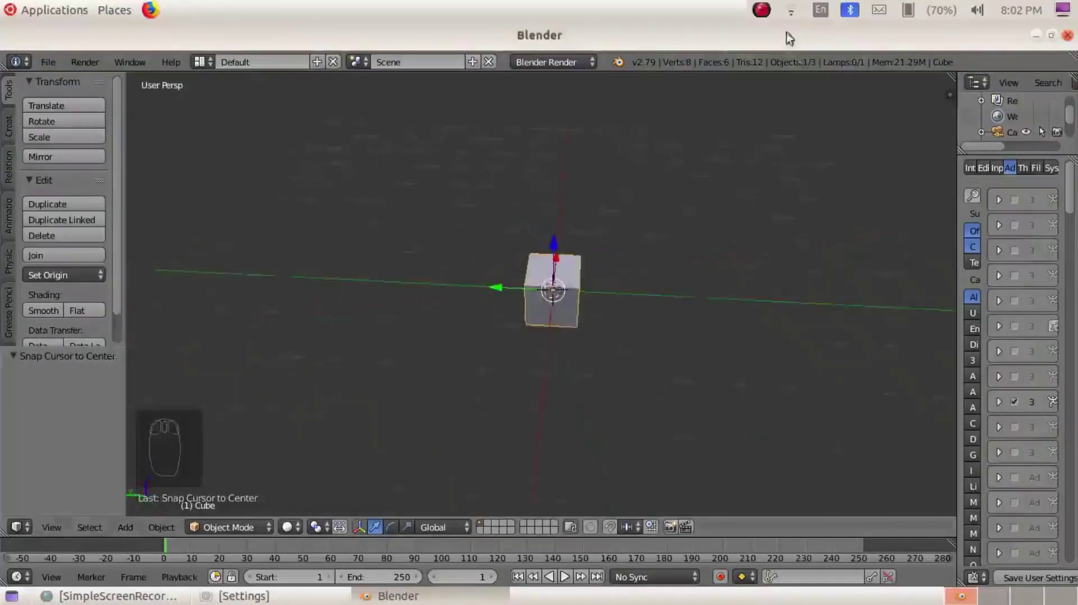